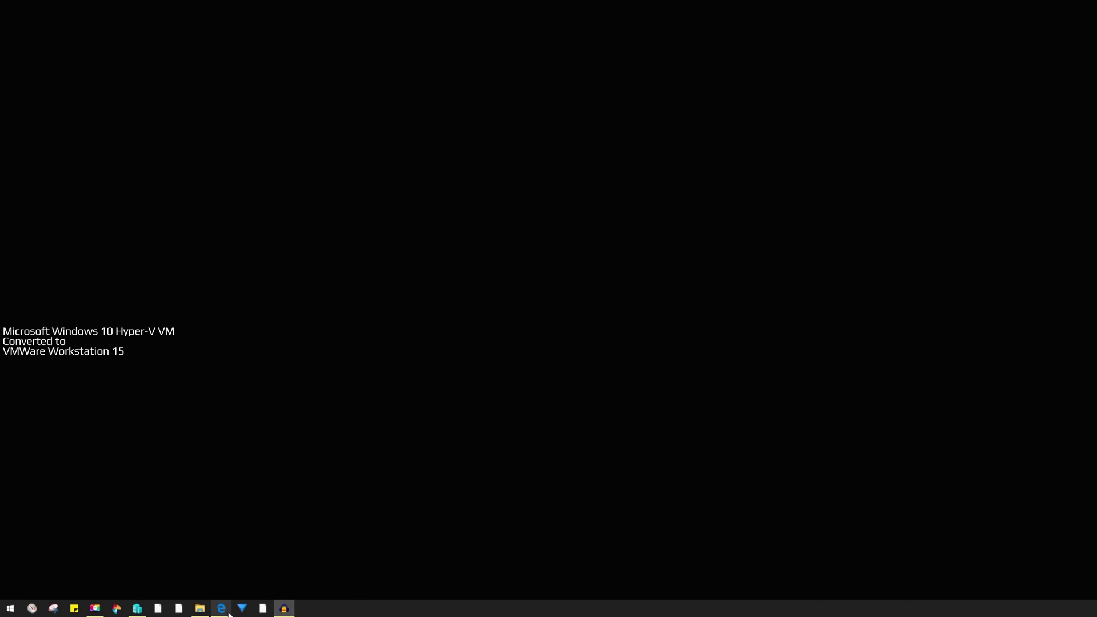
# Step: Switch to the web browser, open the VMware official site from the search results, and view the My VMware sign-in page
pyautogui.click(222, 609)
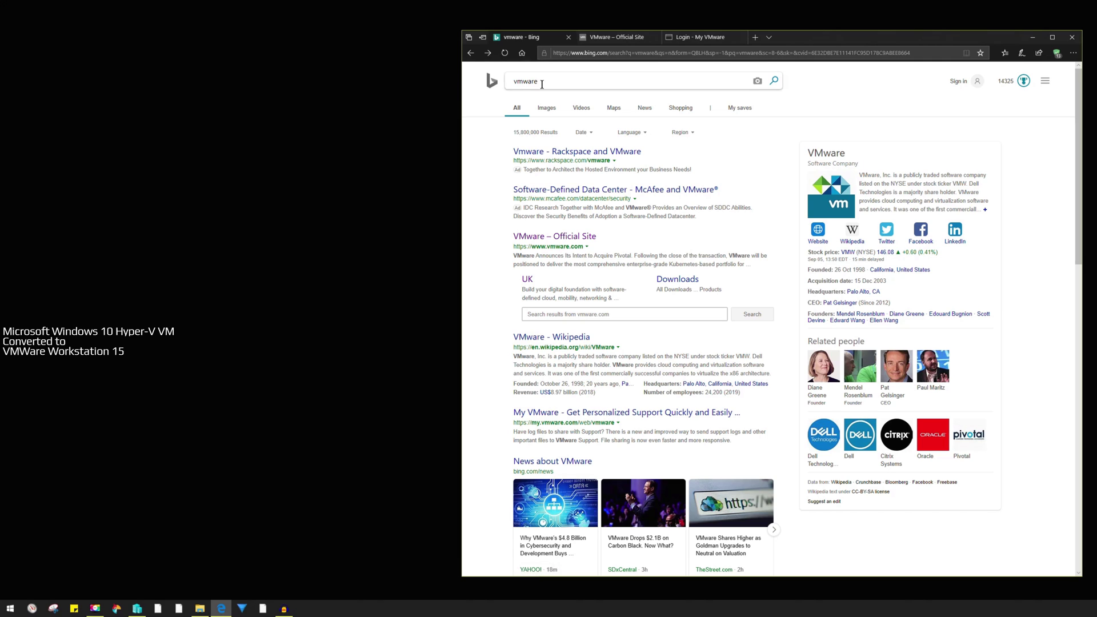
pyautogui.click(561, 239)
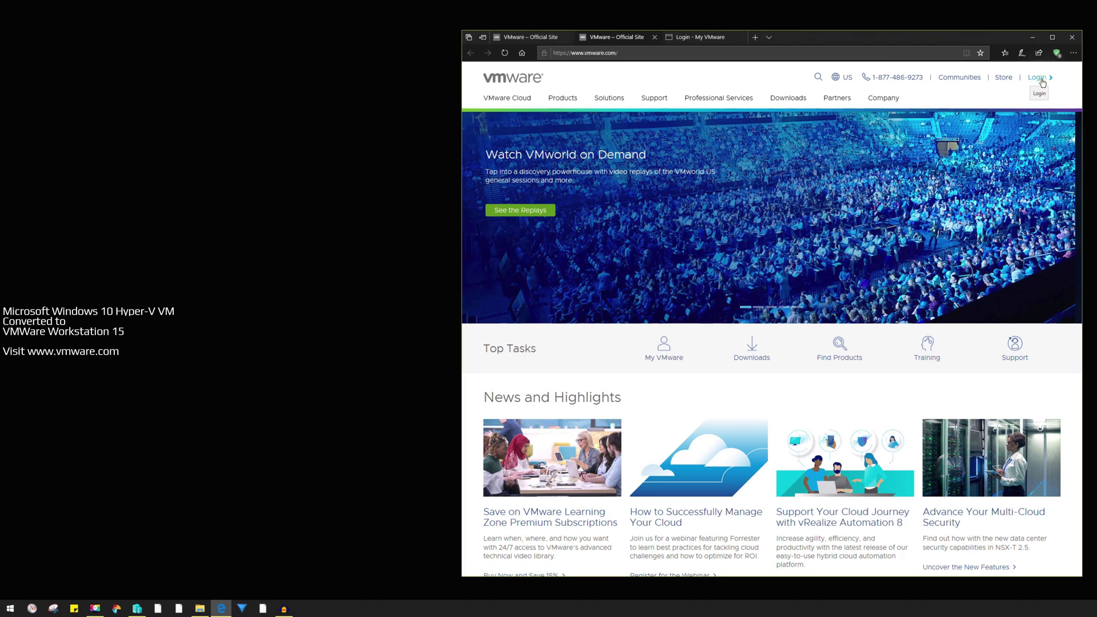
pyautogui.click(1043, 82)
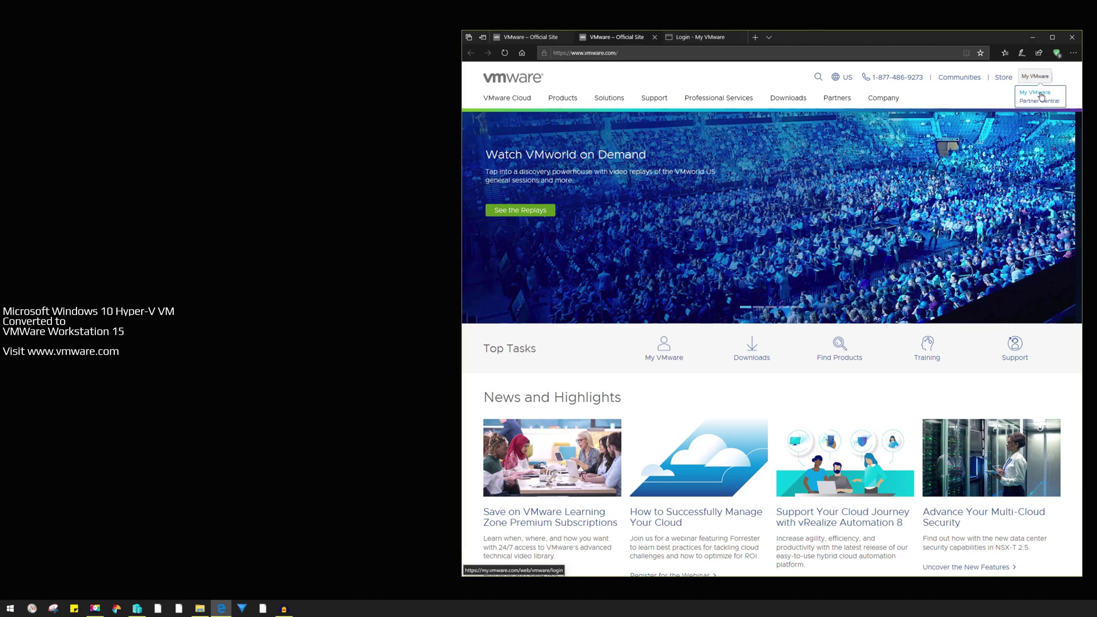
pyautogui.click(696, 39)
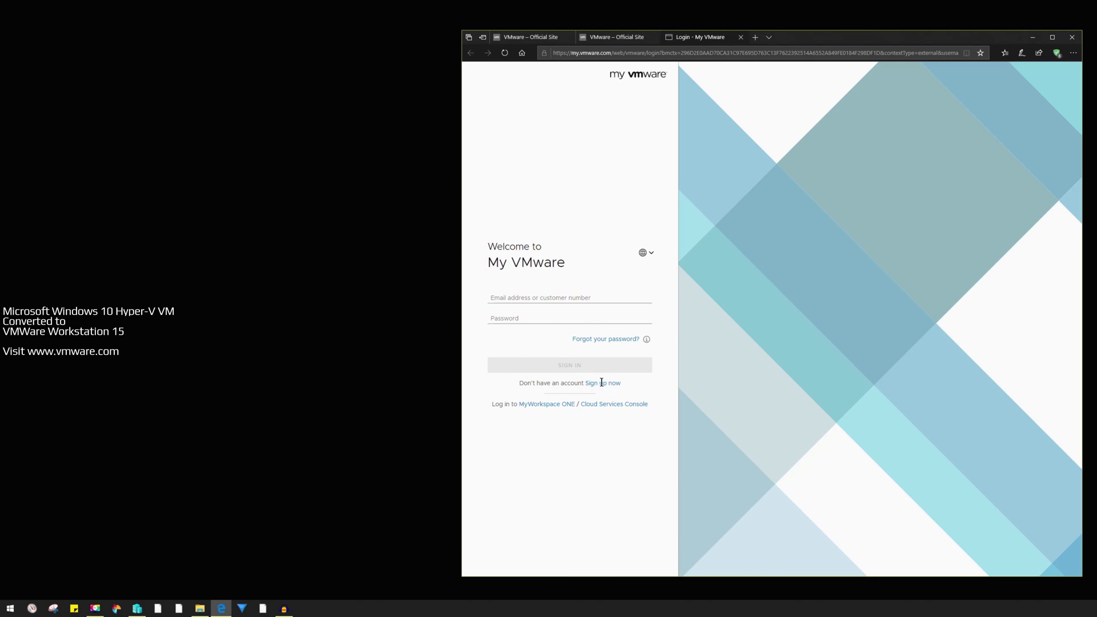
pyautogui.click(625, 39)
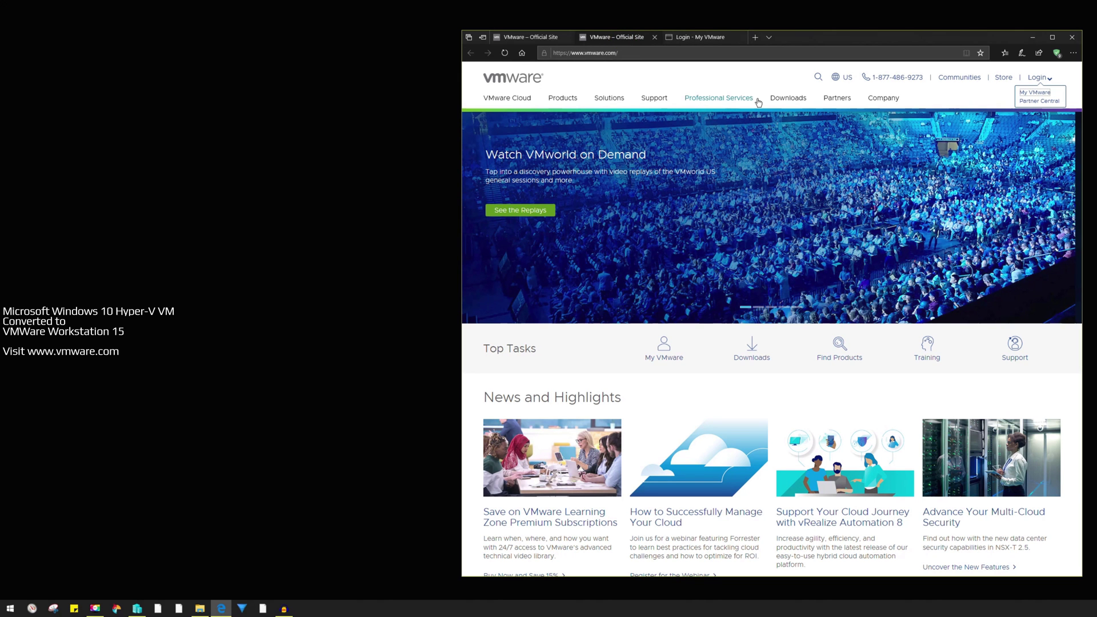
# Step: Find vCenter Converter among VMware's free product downloads and request the download of vCenter Converter Standalone 6.2.0.1
pyautogui.click(790, 103)
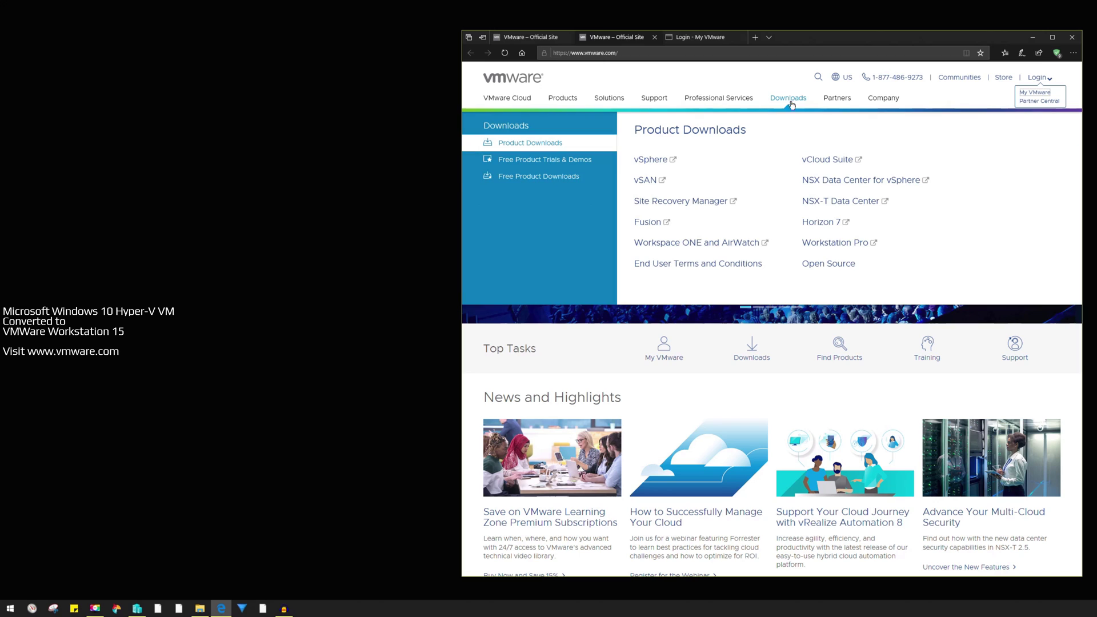
pyautogui.click(516, 178)
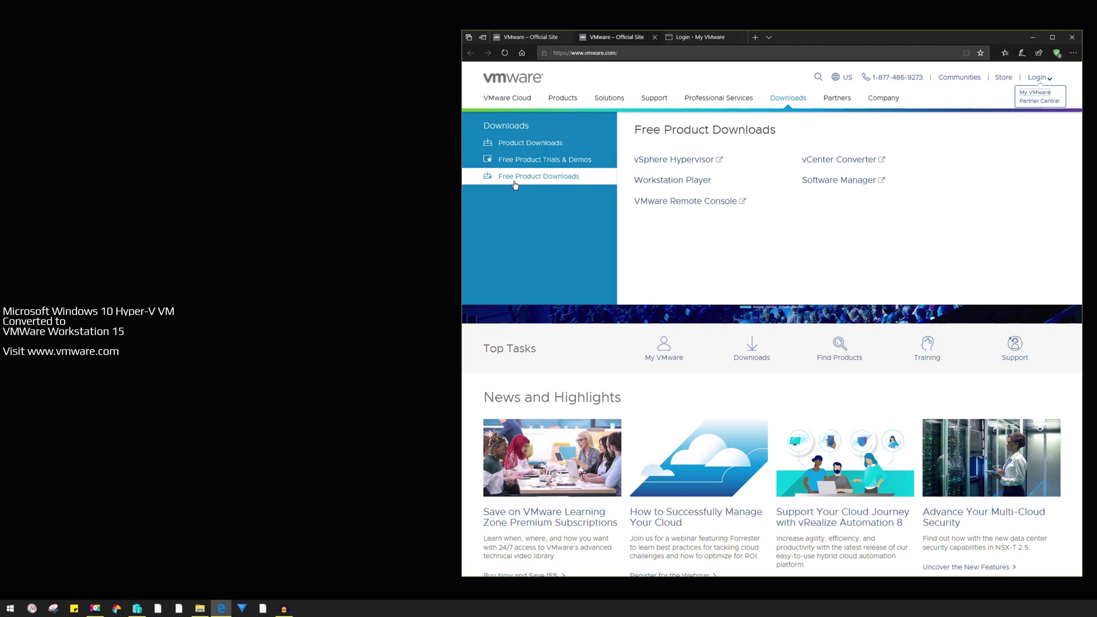
pyautogui.click(847, 165)
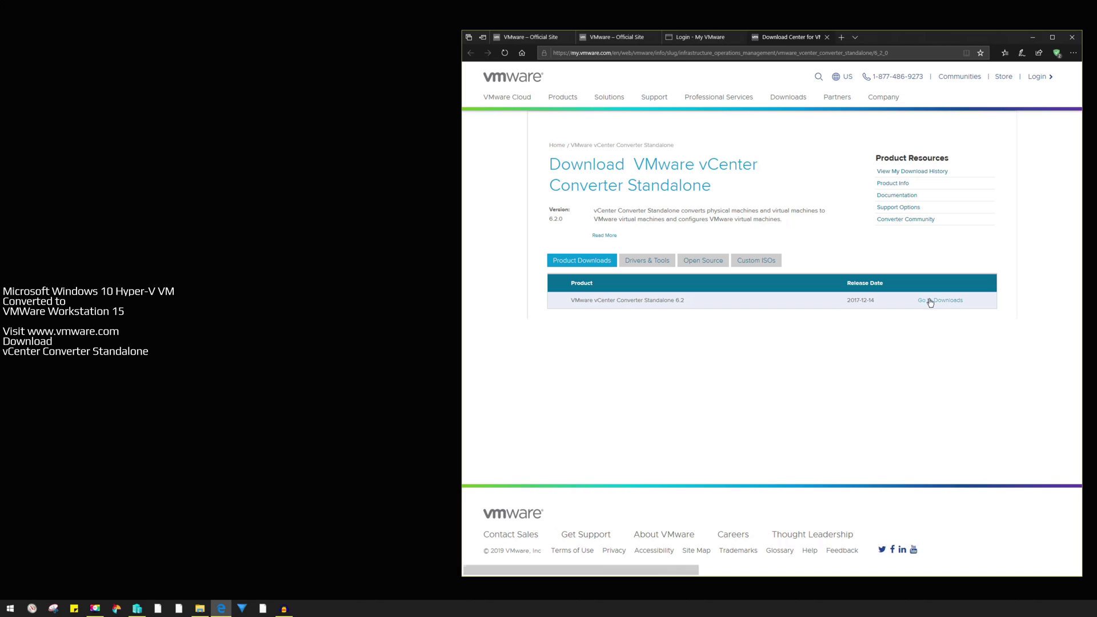
pyautogui.click(938, 305)
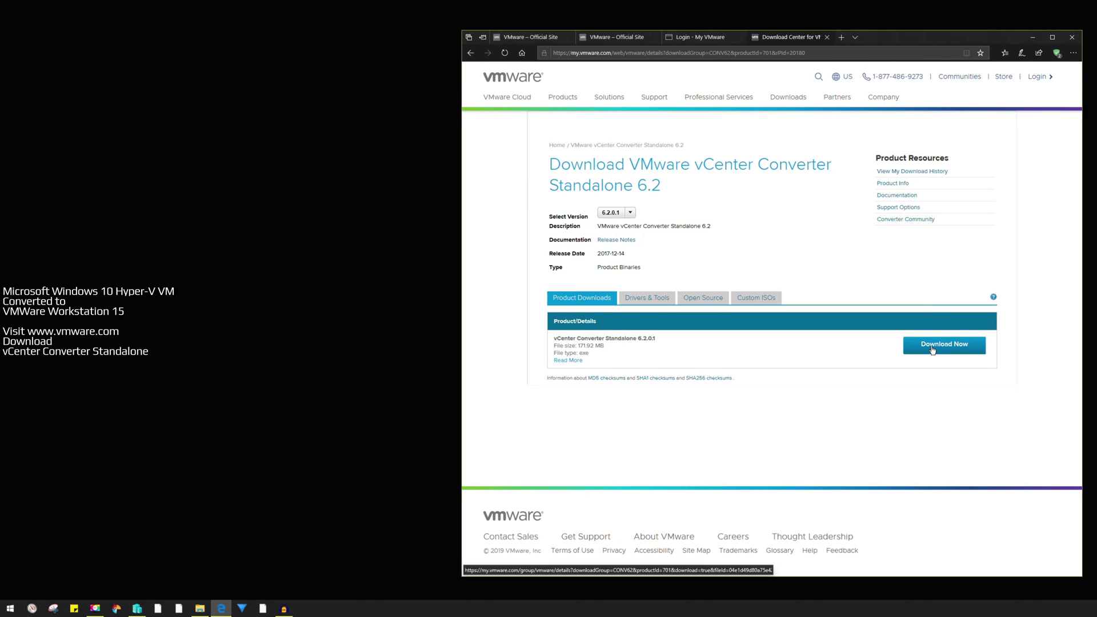
pyautogui.click(932, 348)
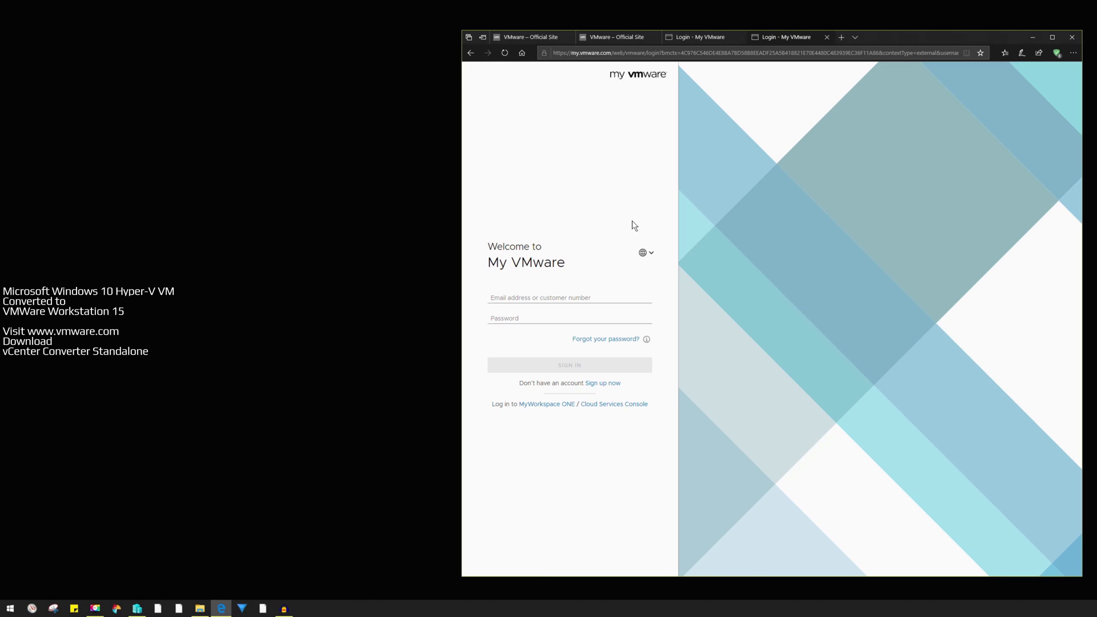
# Step: Minimize the browser and check the Downloads folder in File Explorer for the VMware converter installer
pyautogui.click(1032, 37)
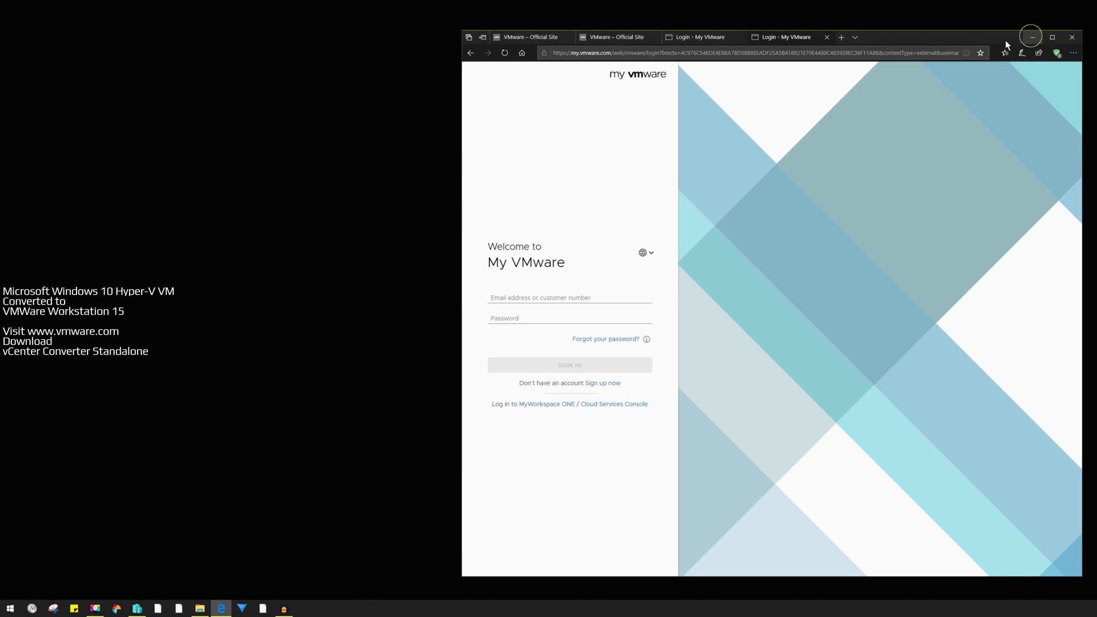
pyautogui.click(200, 608)
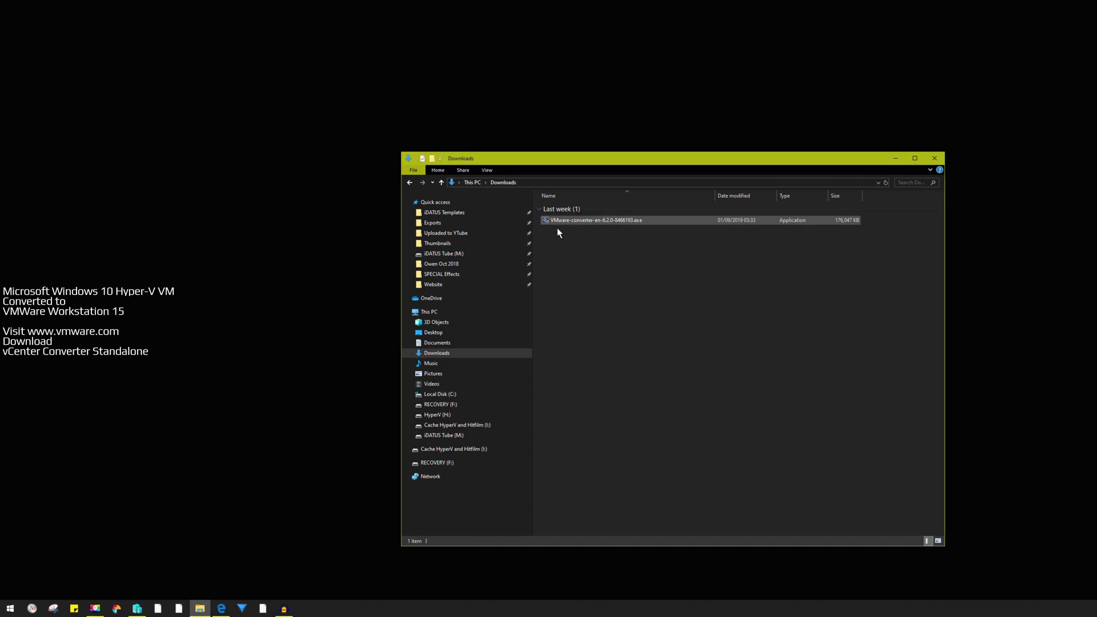
pyautogui.click(896, 160)
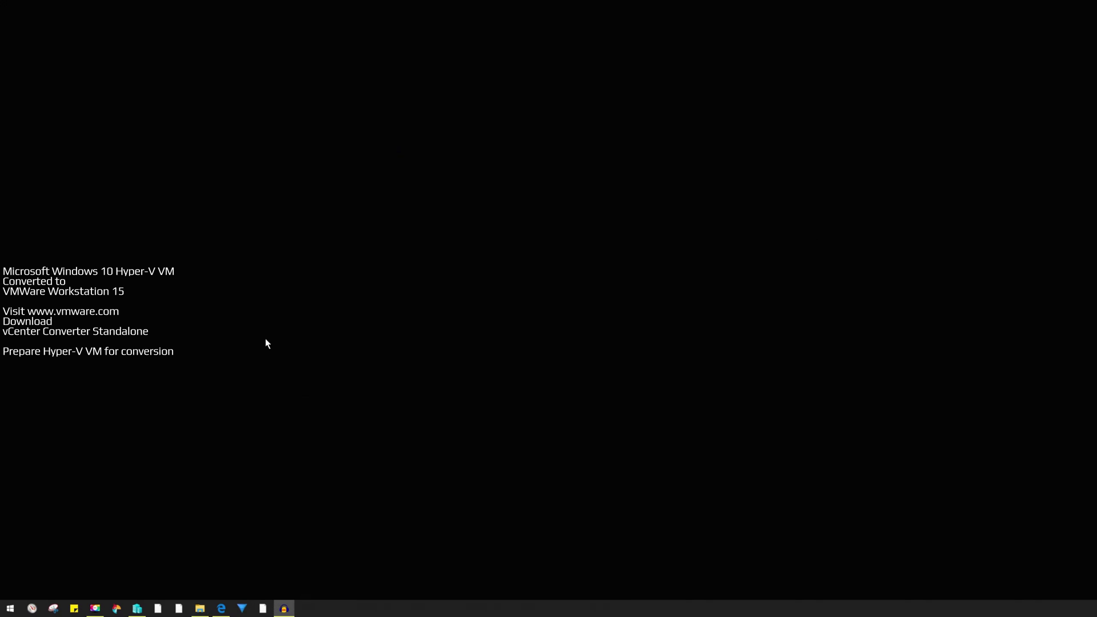
# Step: Switch to Hyper-V Manager, open the Windows10_D settings, and inspect the properties of its virtual hard disk
pyautogui.click(135, 613)
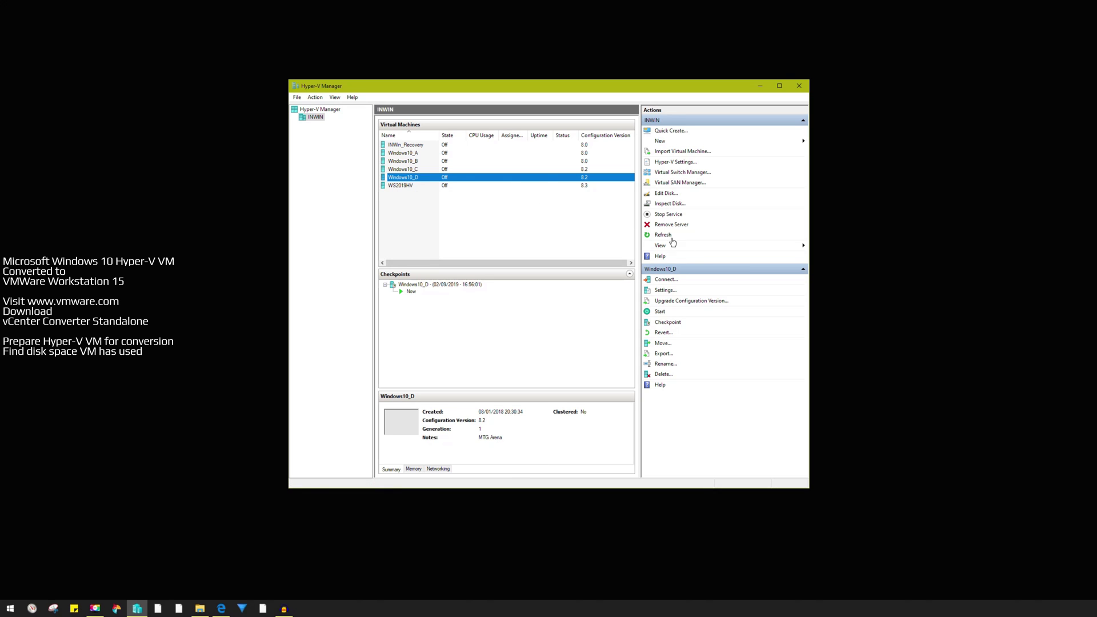
pyautogui.click(665, 290)
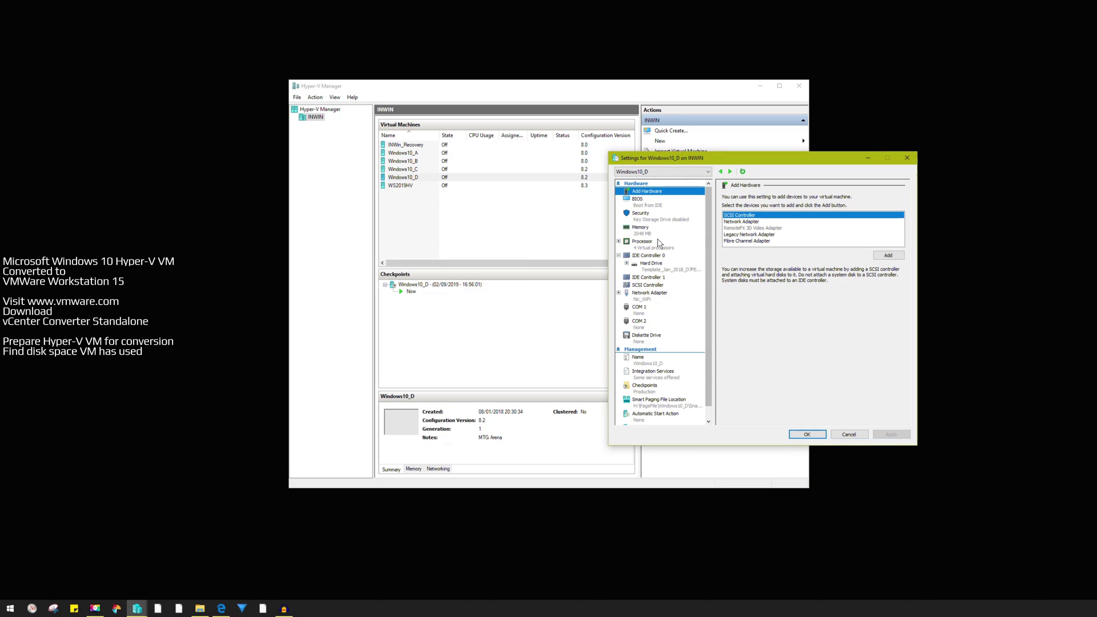
pyautogui.click(651, 269)
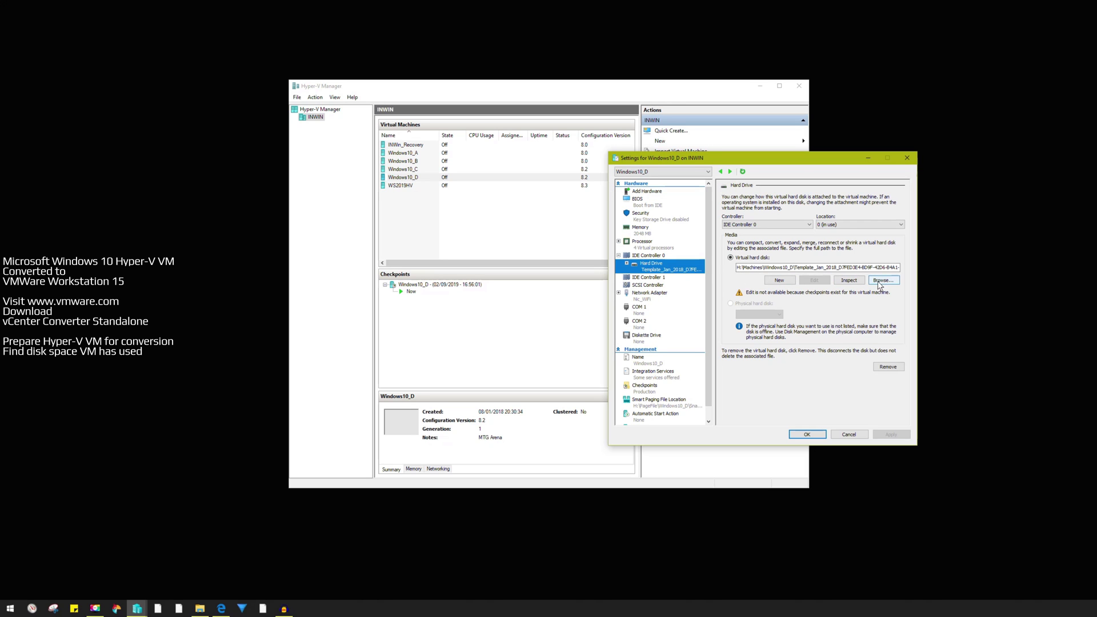
pyautogui.click(849, 280)
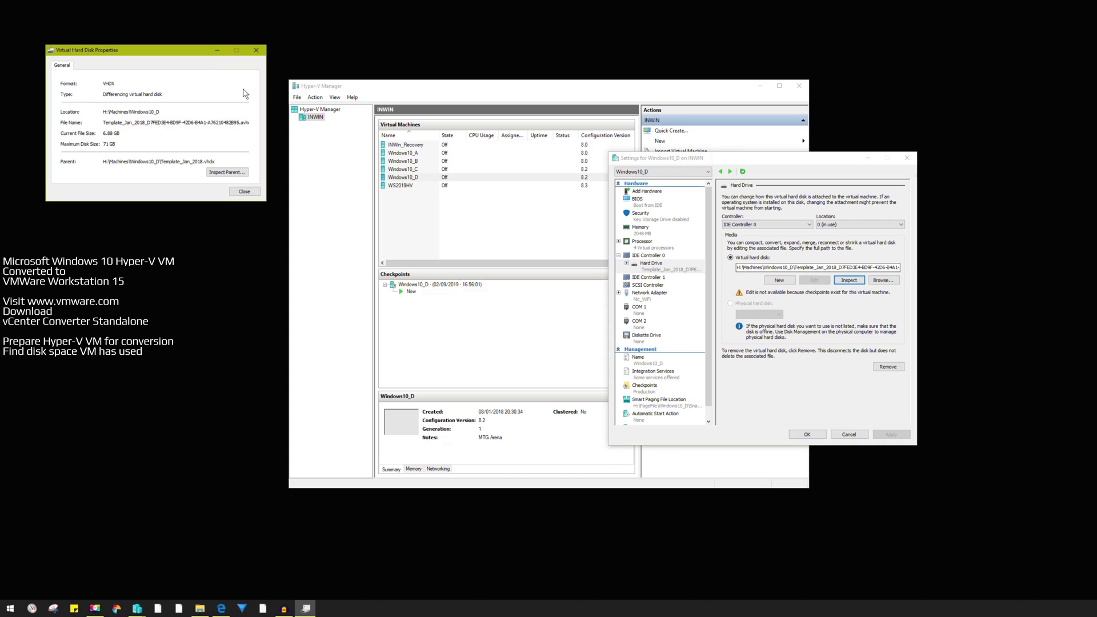
pyautogui.moveTo(187, 56); pyautogui.dragTo(941, 315)
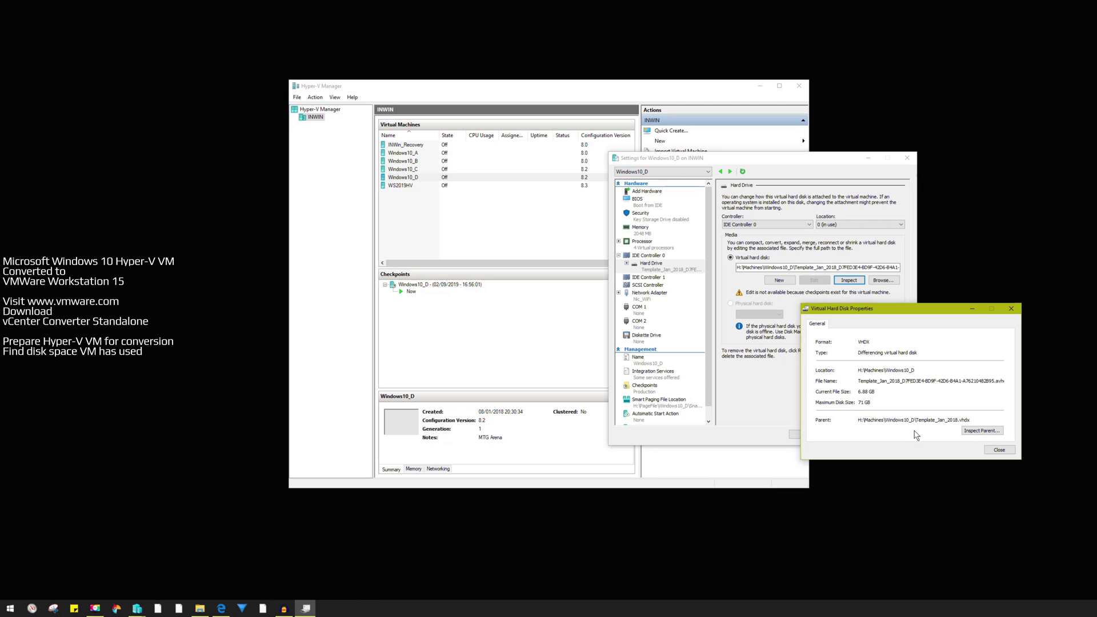
# Step: Inspect the parent disk Template_Jan_2018.vhdx for its current file size and close the disk property windows
pyautogui.click(981, 431)
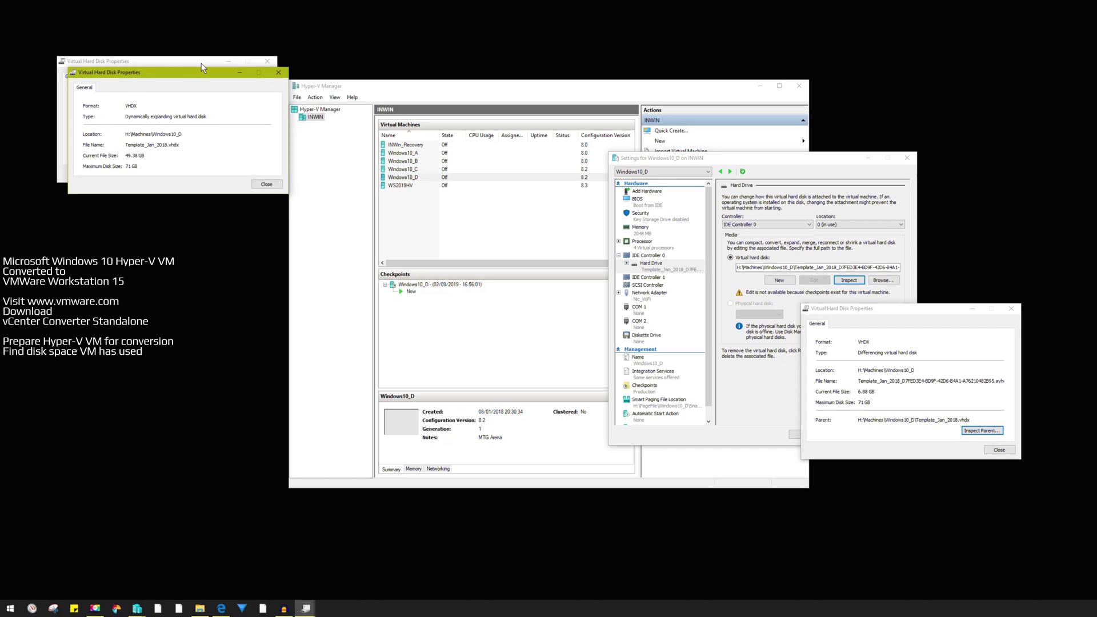
pyautogui.moveTo(171, 64); pyautogui.dragTo(760, 339)
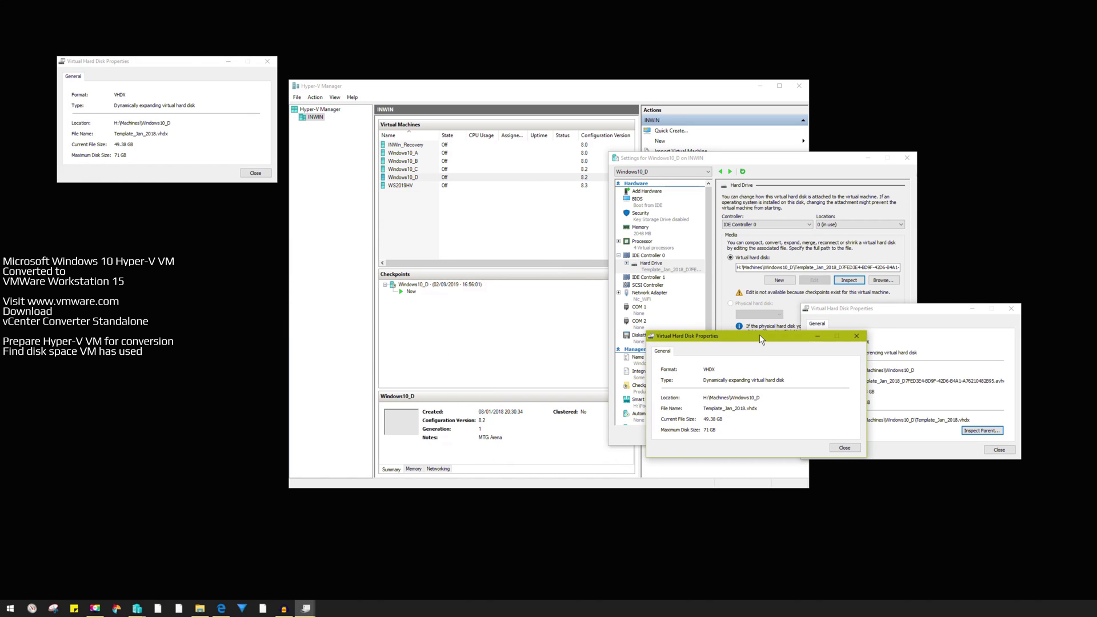
pyautogui.click(856, 336)
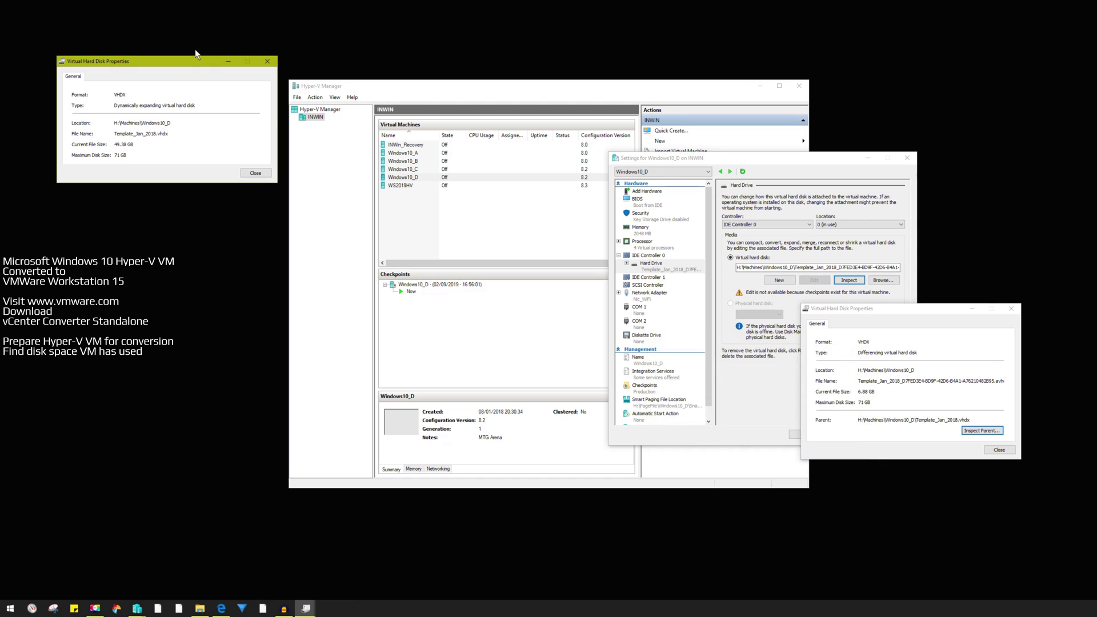
pyautogui.moveTo(186, 64); pyautogui.dragTo(943, 381)
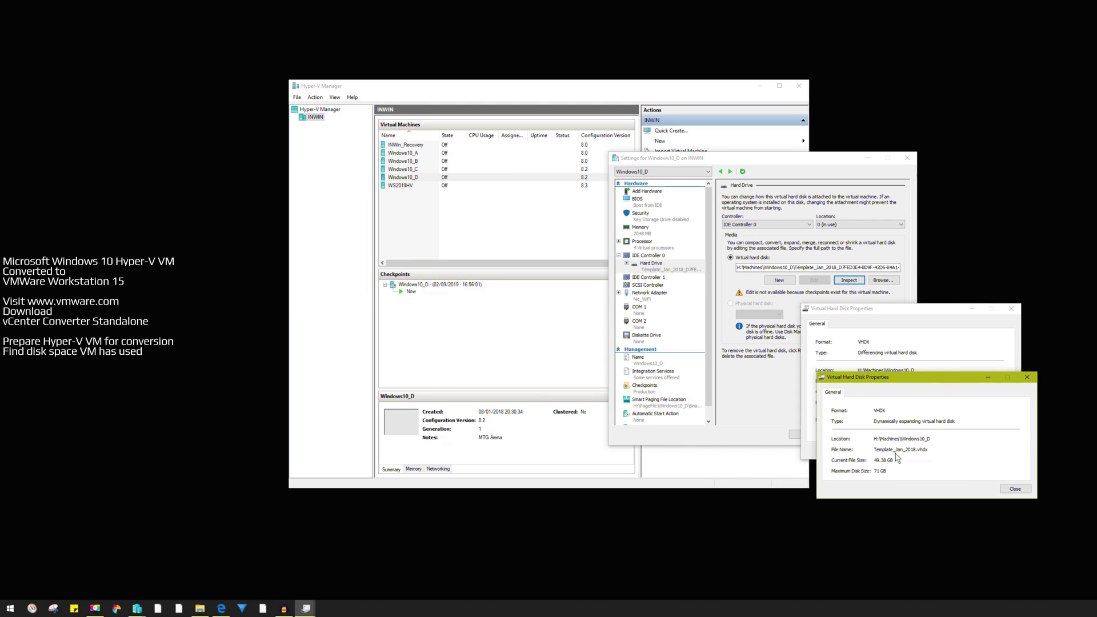
pyautogui.moveTo(881, 460); pyautogui.dragTo(873, 461)
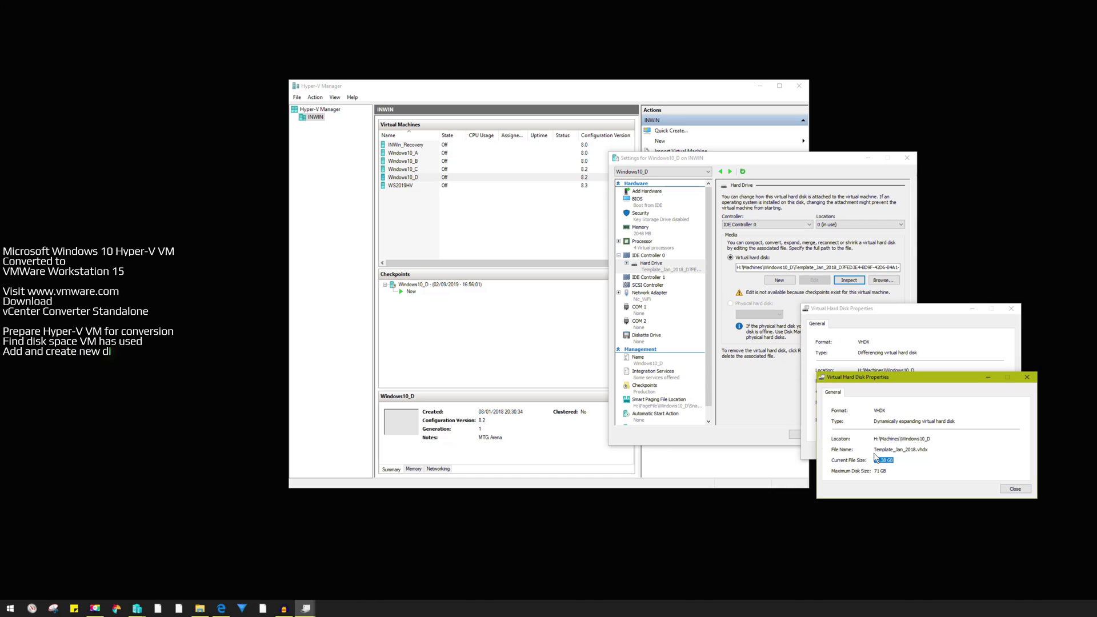
pyautogui.click(1002, 489)
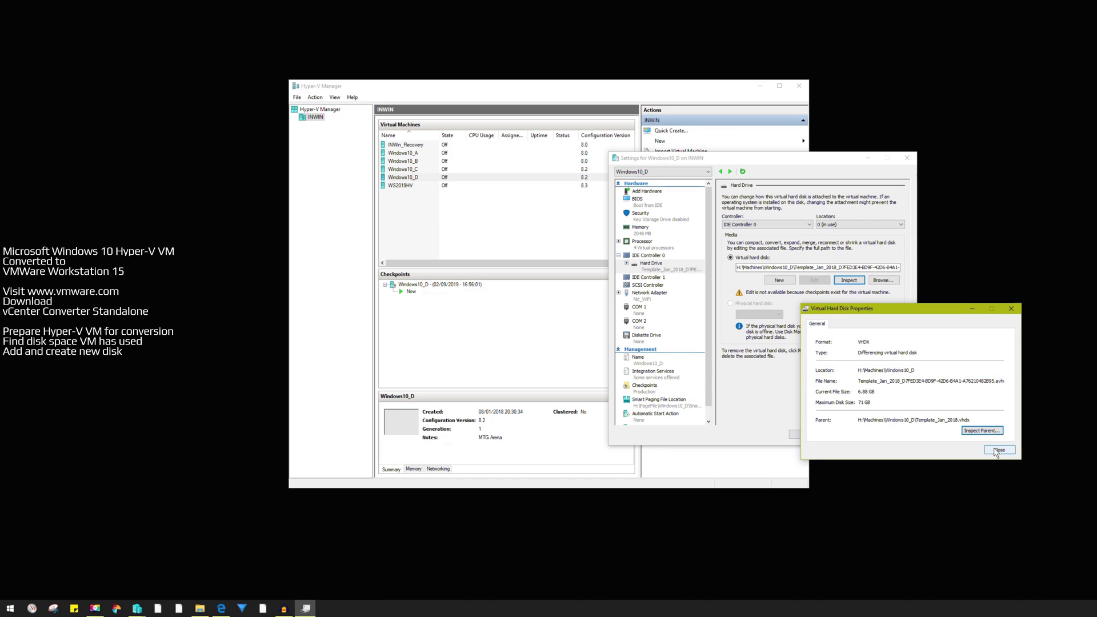
pyautogui.click(1000, 449)
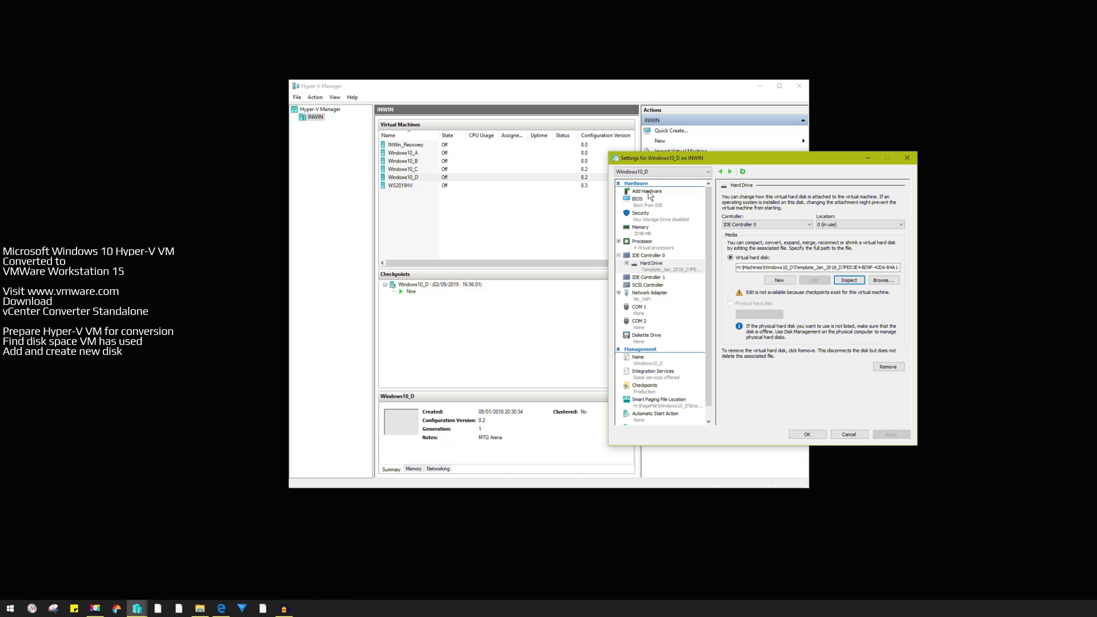
# Step: Add a hard drive to the SCSI controller of the Windows10_D virtual machine
pyautogui.click(646, 285)
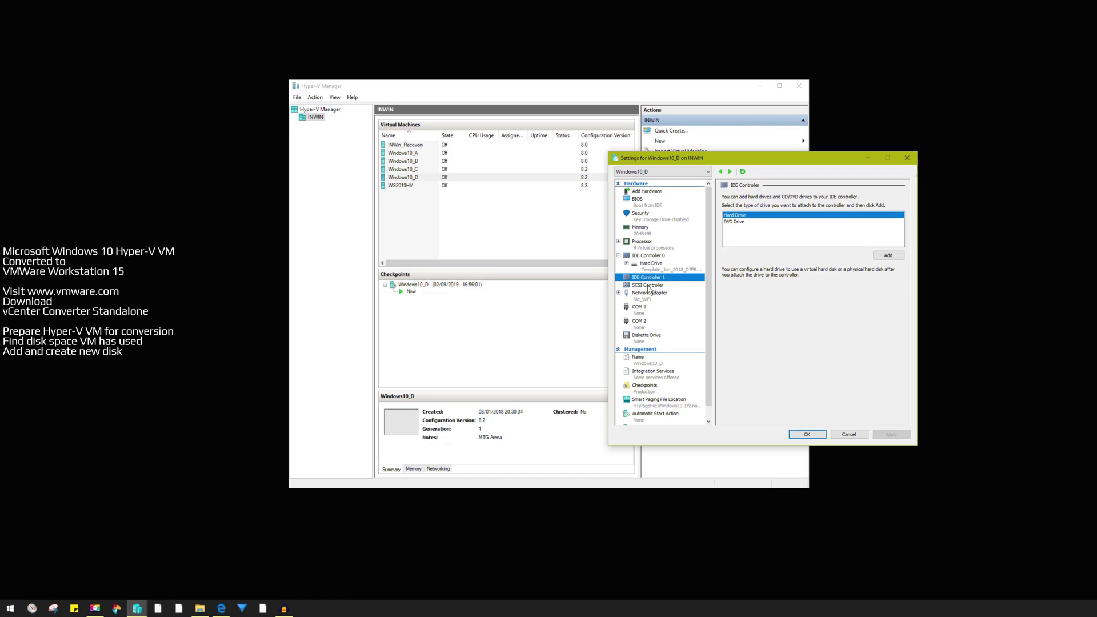
pyautogui.click(650, 192)
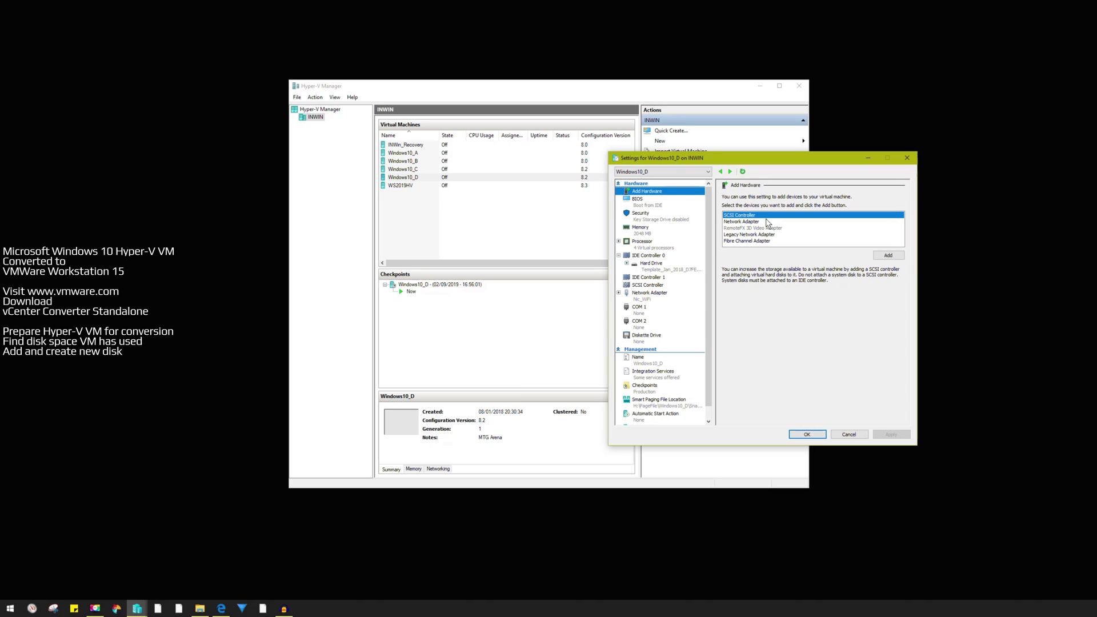
pyautogui.click(651, 285)
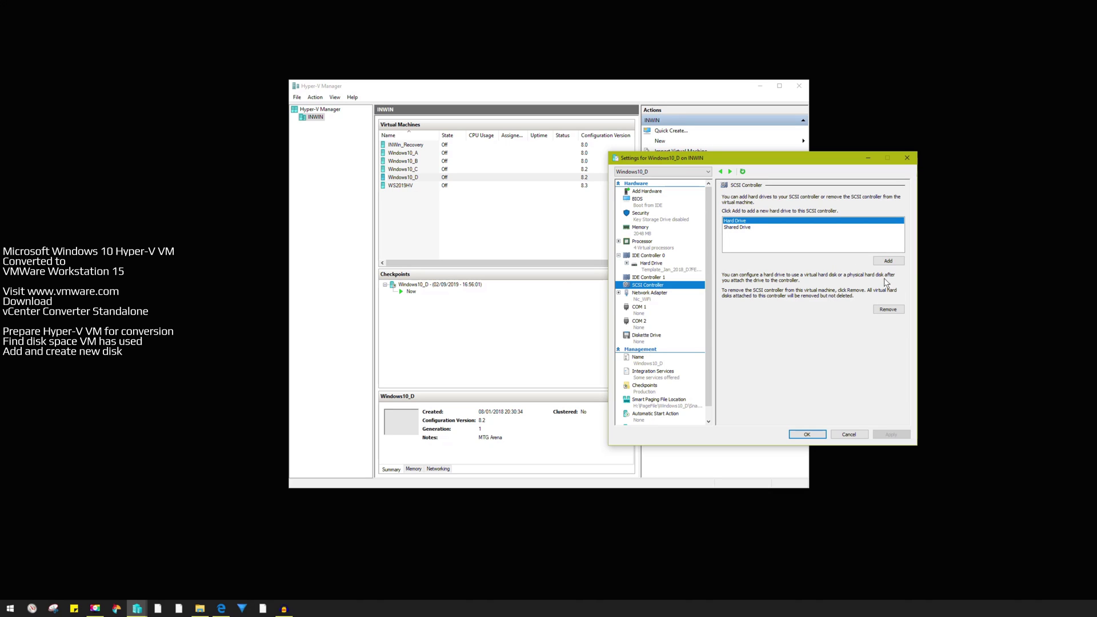
pyautogui.click(888, 262)
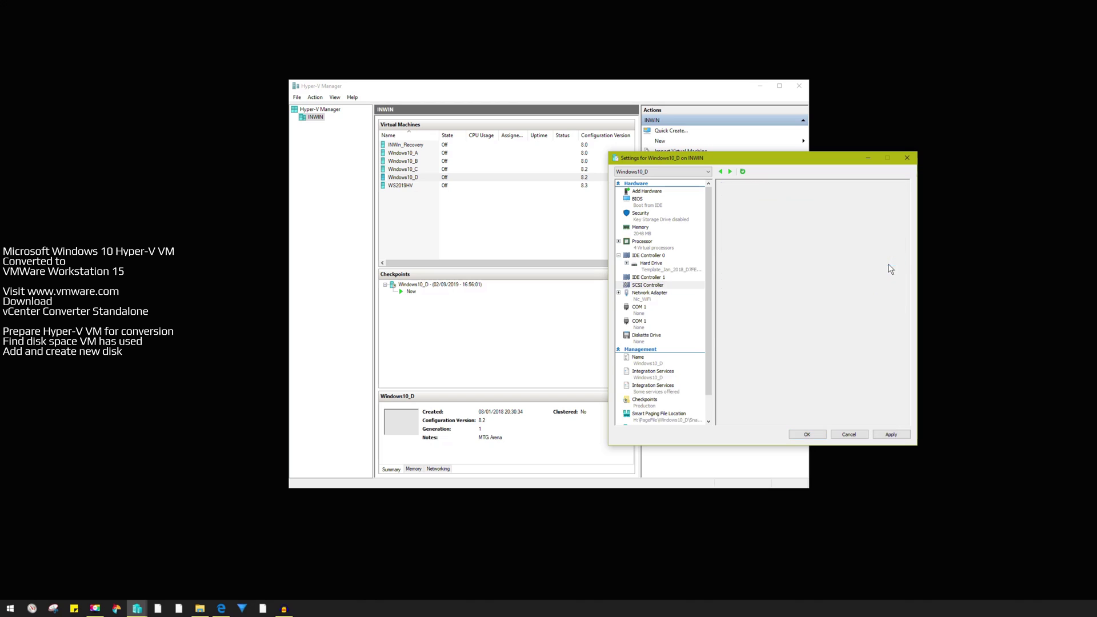
# Step: Start creating a new virtual hard disk for the added drive, using the VHDX format and the dynamically expanding type
pyautogui.click(778, 280)
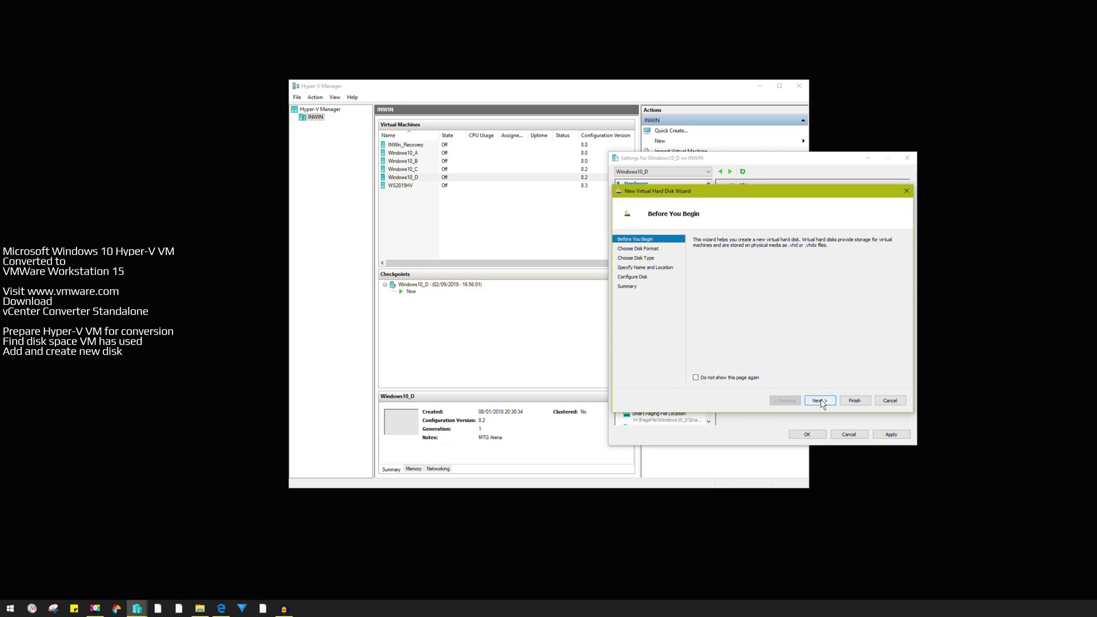
pyautogui.click(819, 401)
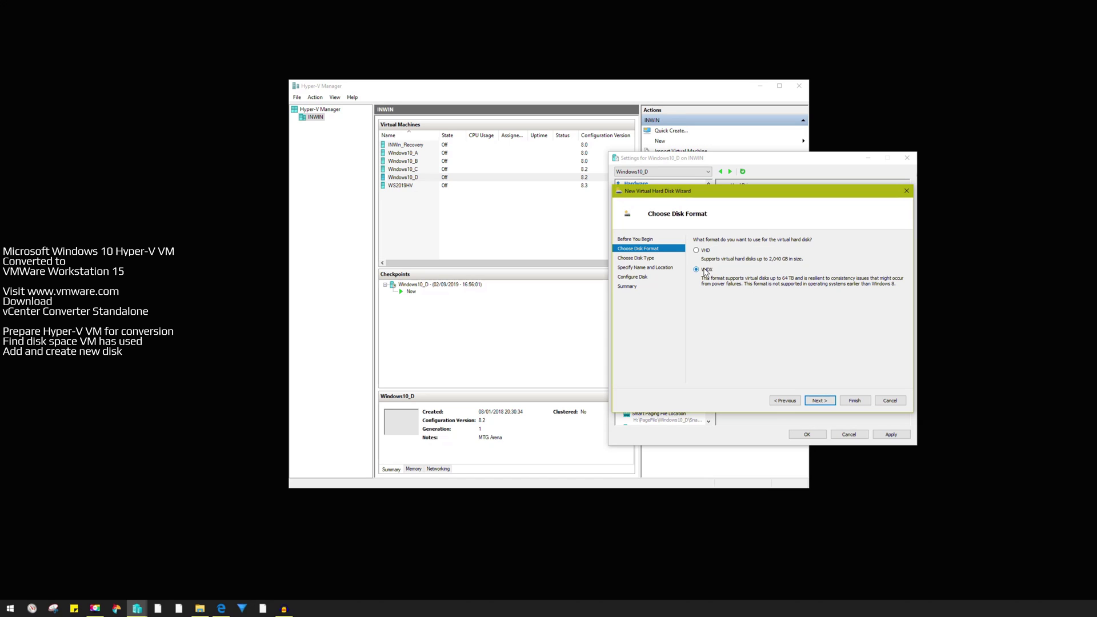
pyautogui.click(819, 402)
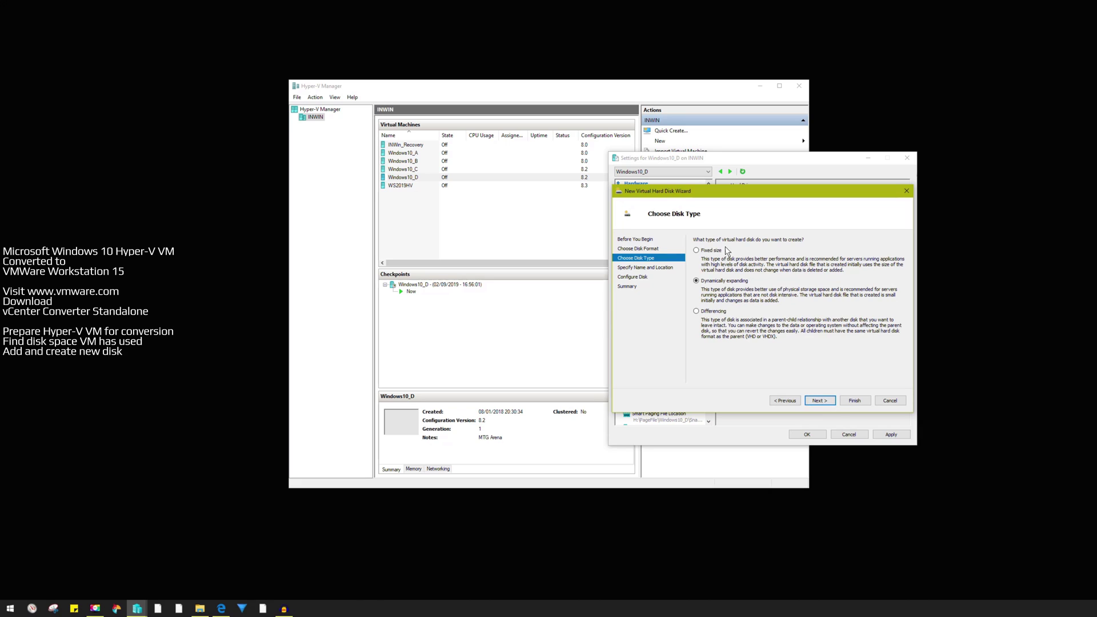
pyautogui.click(818, 401)
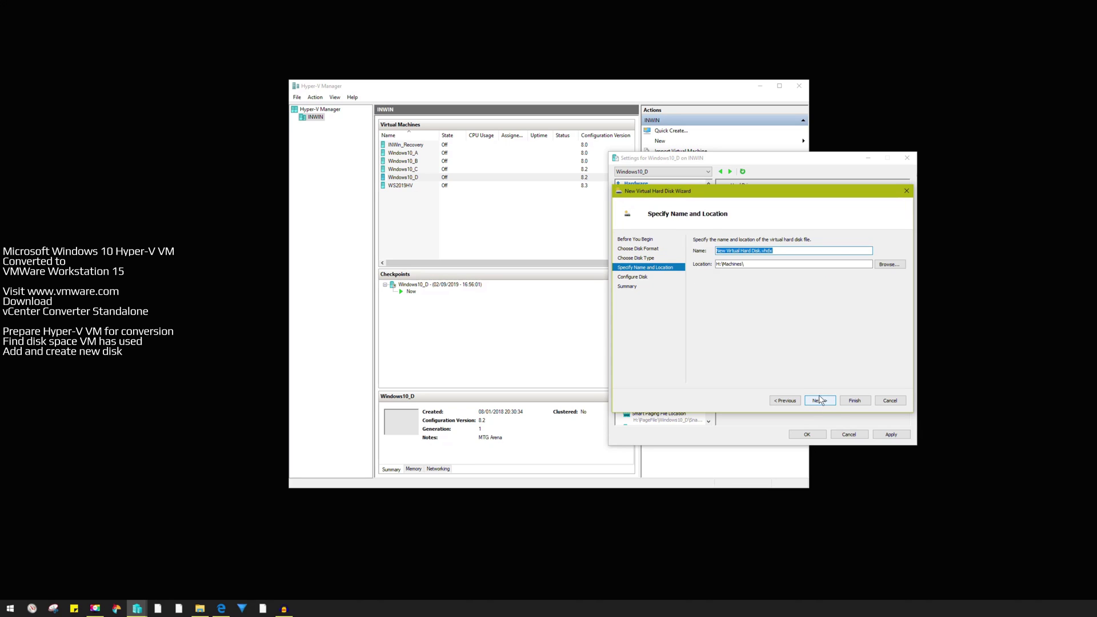
# Step: Set the new virtual disk's location to H:\Machines\Windows10_D\ and name it Windows10_D_VMWare_dump.vhdx
pyautogui.click(892, 265)
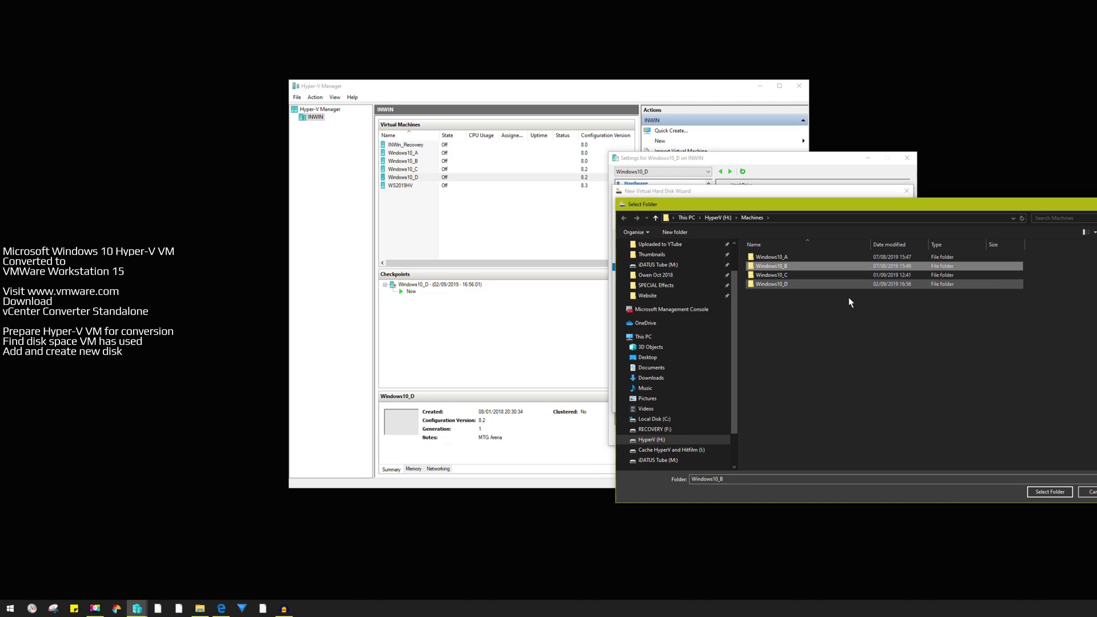
pyautogui.click(770, 284)
pyautogui.doubleClick(770, 284)
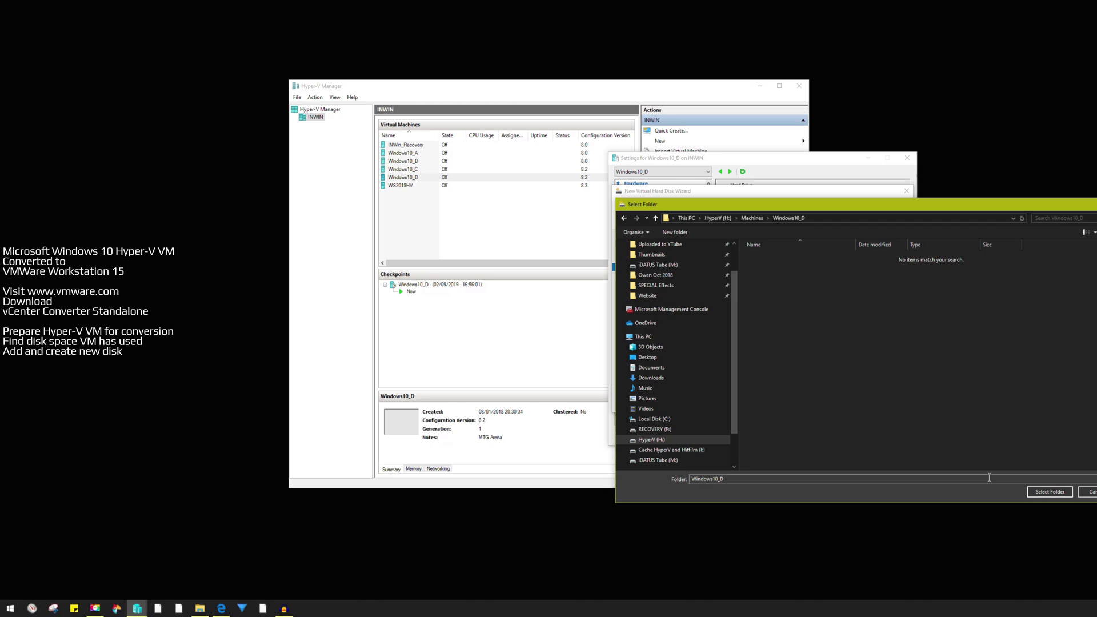
pyautogui.click(1049, 491)
pyautogui.moveTo(761, 251); pyautogui.dragTo(715, 252)
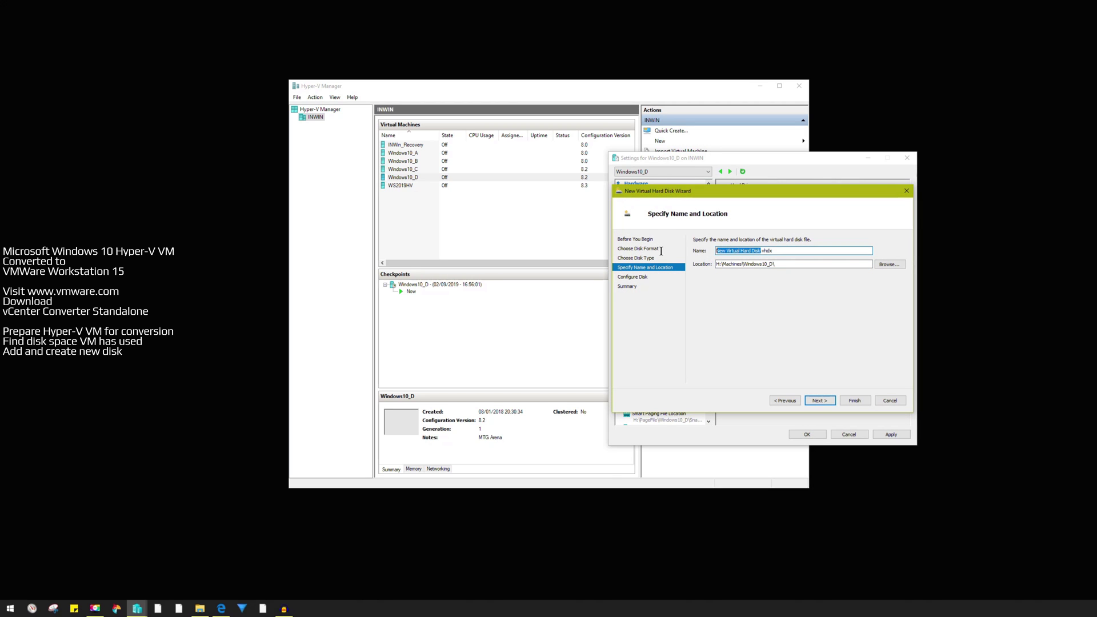
pyautogui.write('Windows10_D_VMWare_')
pyautogui.write('dump')
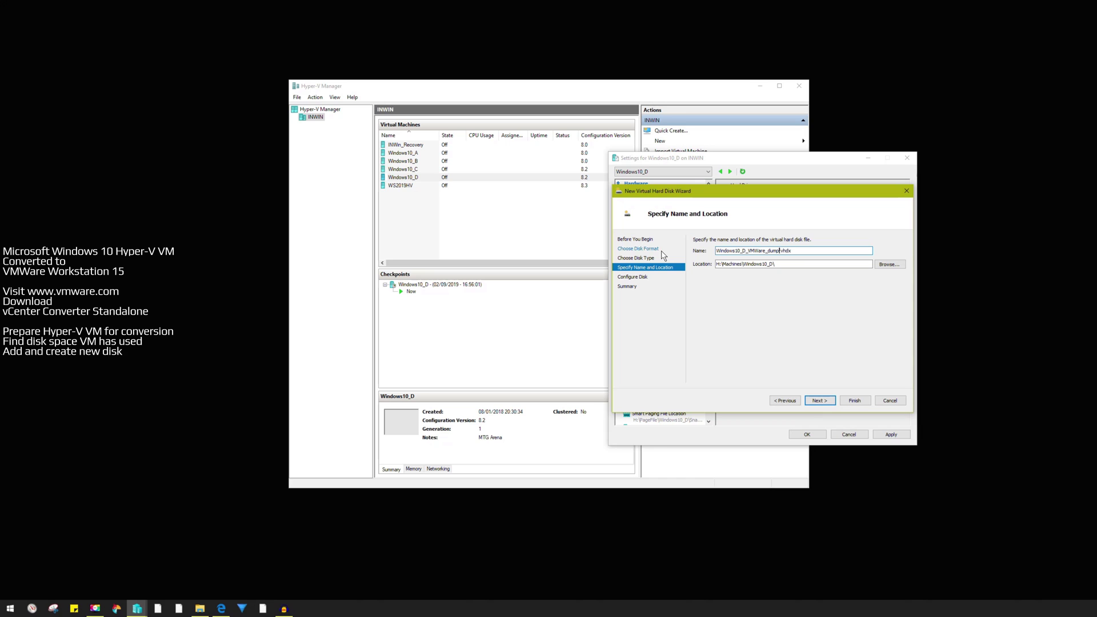
pyautogui.click(821, 398)
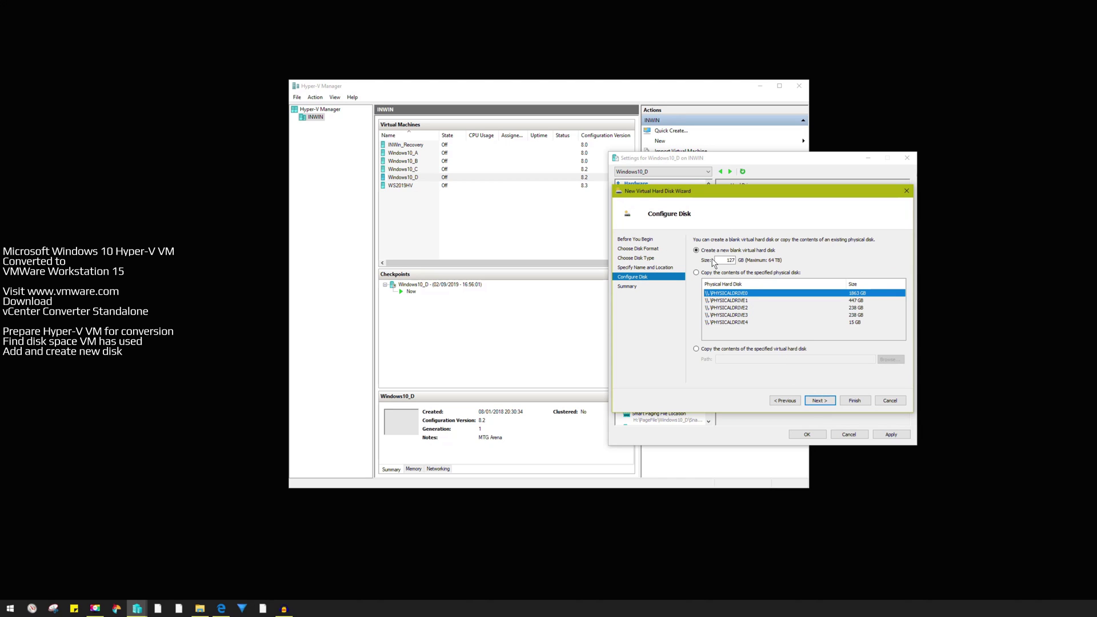
# Step: Create the disk as a blank 53 GB virtual hard disk and save the Windows10_D settings
pyautogui.moveTo(715, 261); pyautogui.dragTo(733, 261)
pyautogui.write('53')
pyautogui.click(822, 401)
pyautogui.click(856, 400)
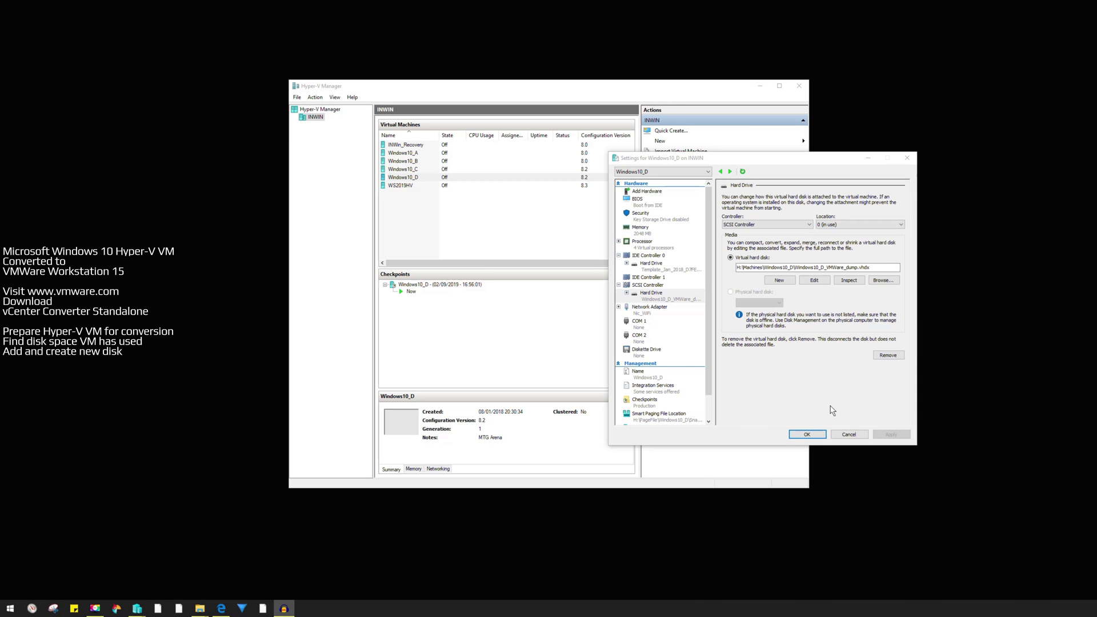
pyautogui.click(806, 434)
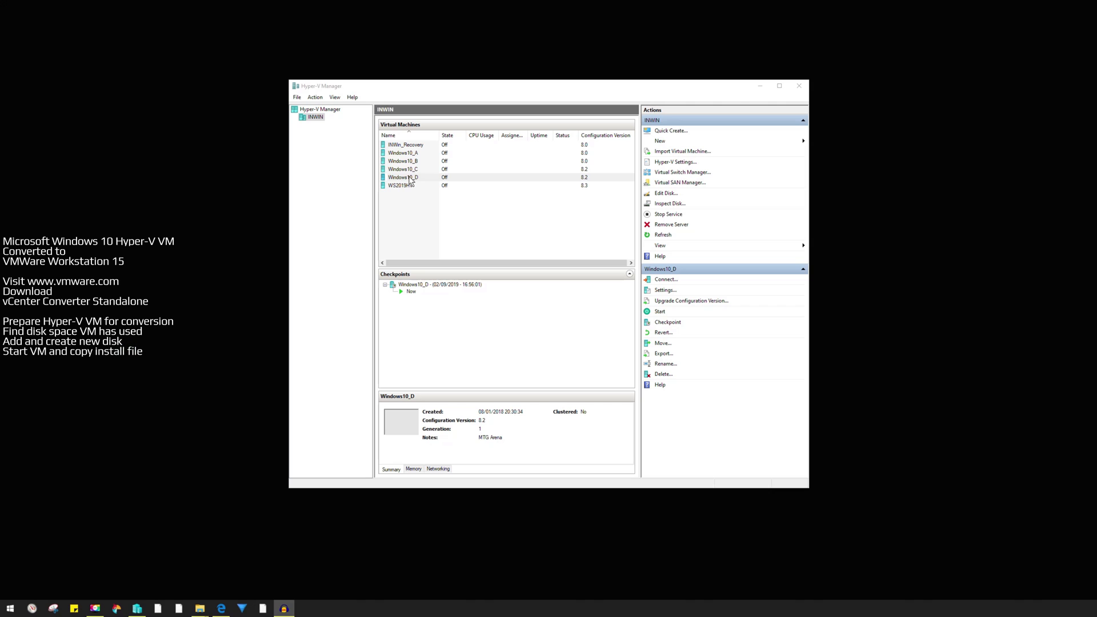
# Step: Connect to the Windows10_D virtual machine and start it
pyautogui.click(409, 180)
pyautogui.doubleClick(409, 178)
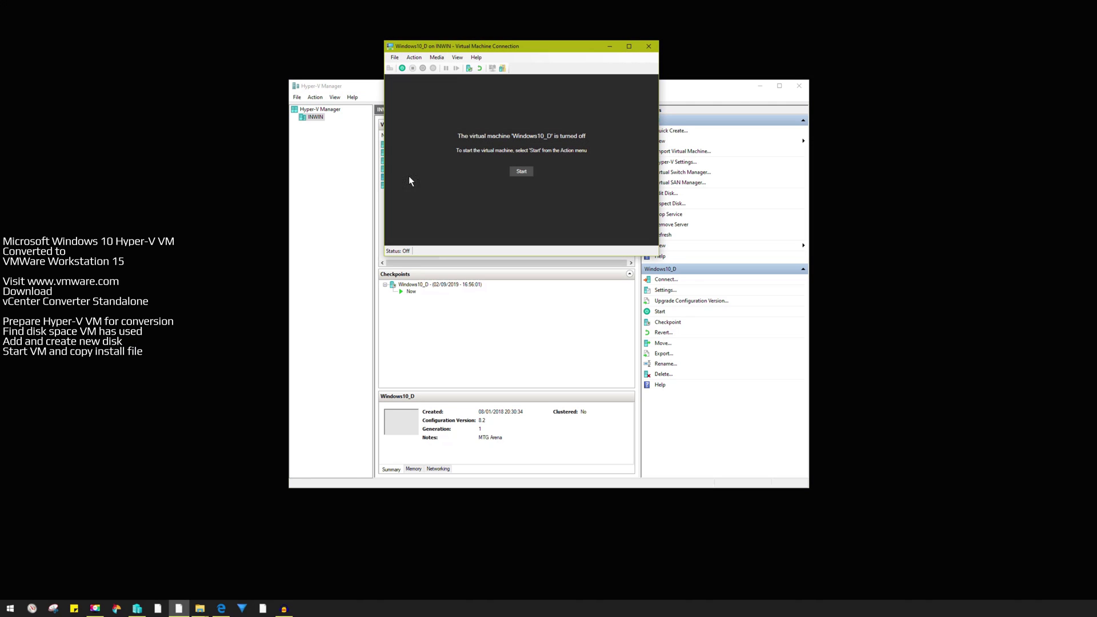
pyautogui.click(521, 171)
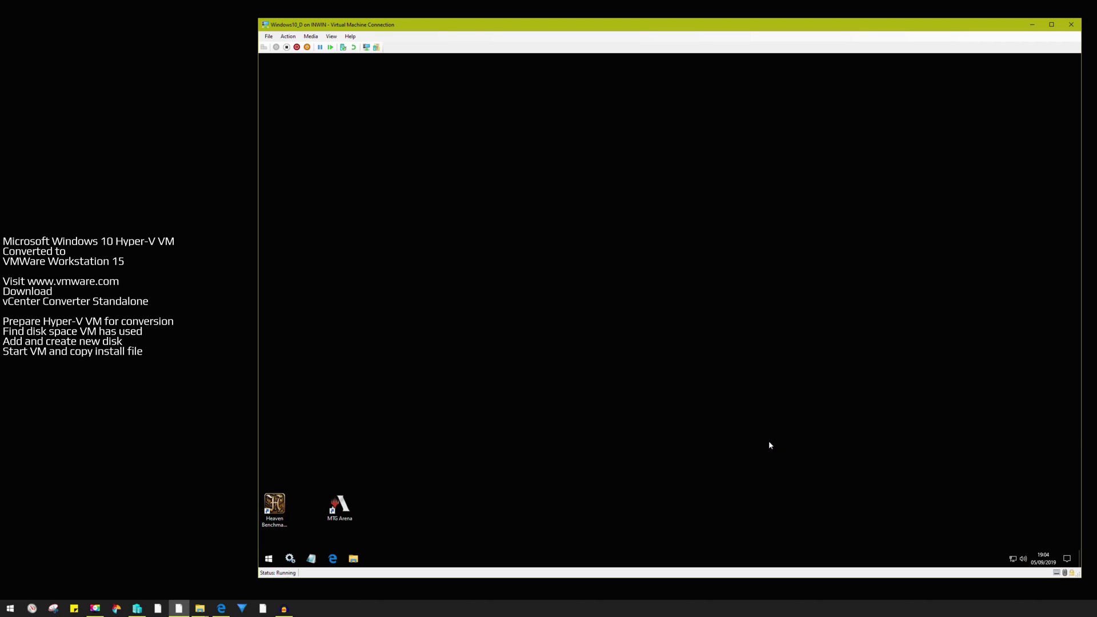
# Step: Switch to the host's File Explorer, copy the VMware converter installer from Downloads, and return to the Windows10_D virtual machine
pyautogui.click(201, 609)
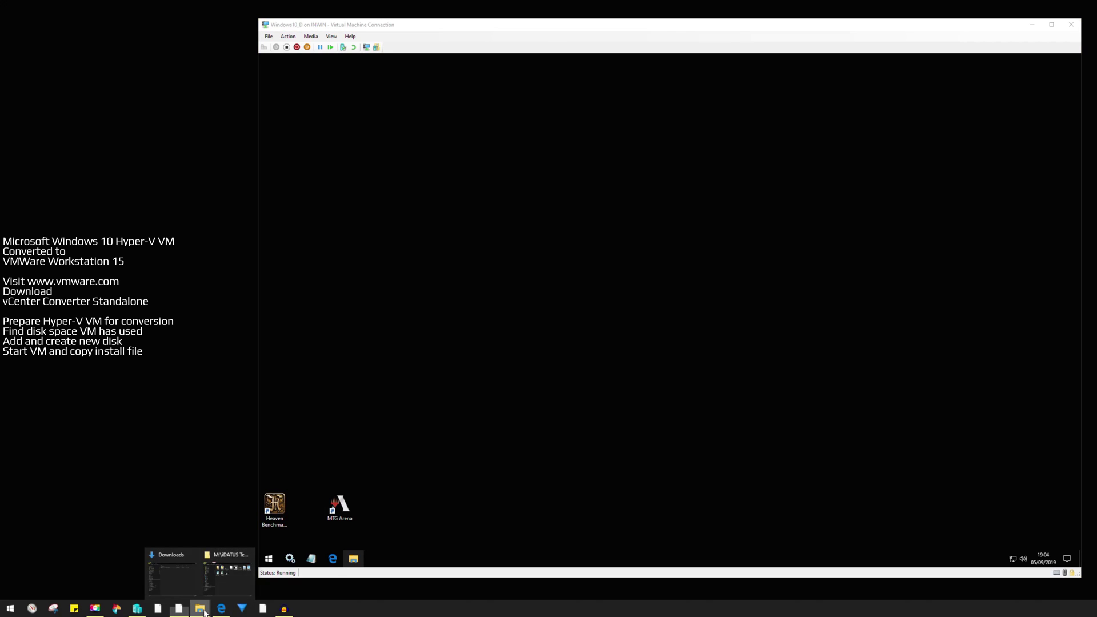
pyautogui.click(189, 581)
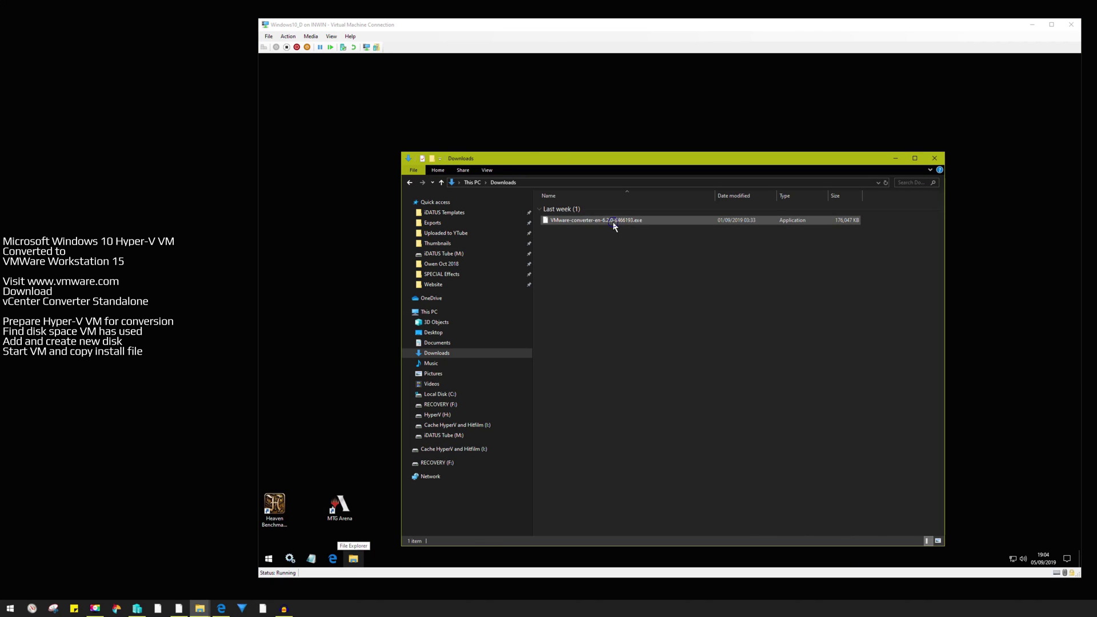
pyautogui.click(612, 222)
pyautogui.rightClick(612, 222)
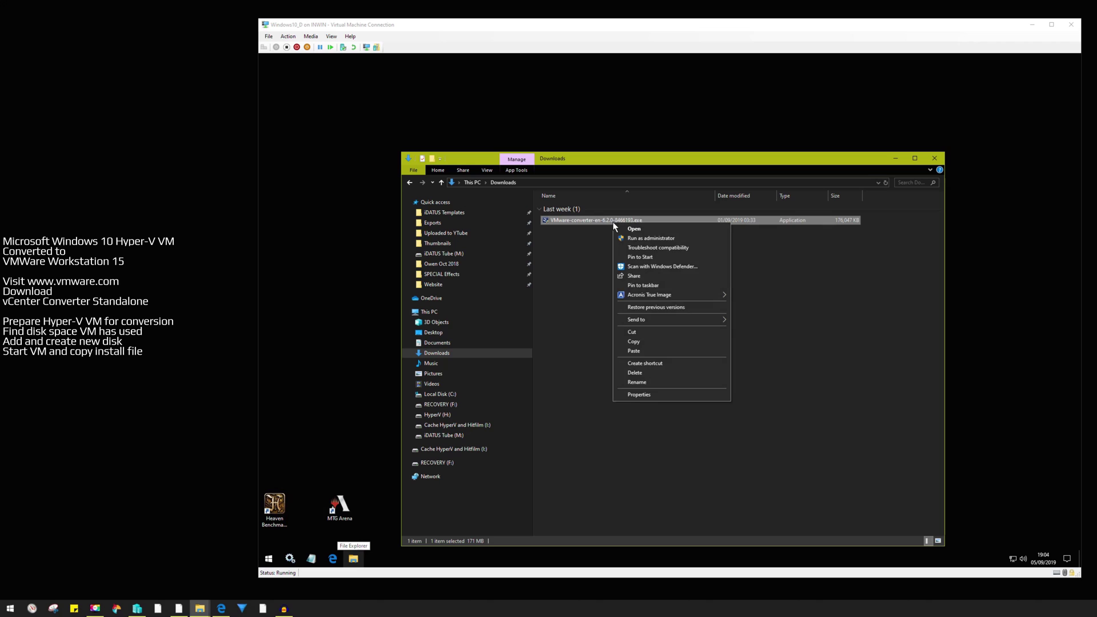
pyautogui.click(630, 341)
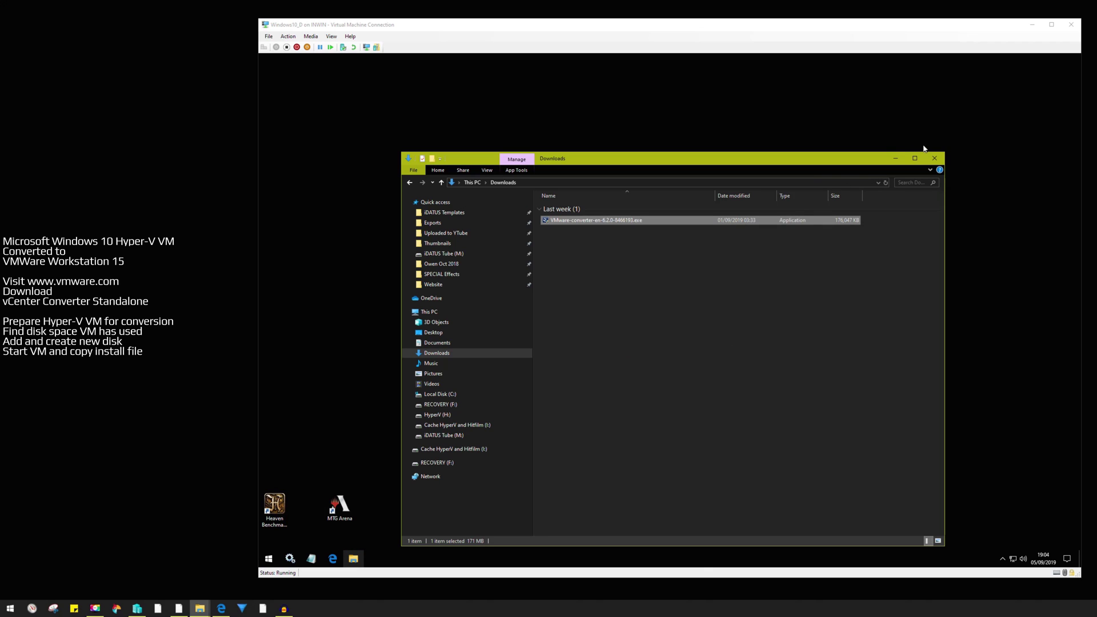
pyautogui.click(893, 153)
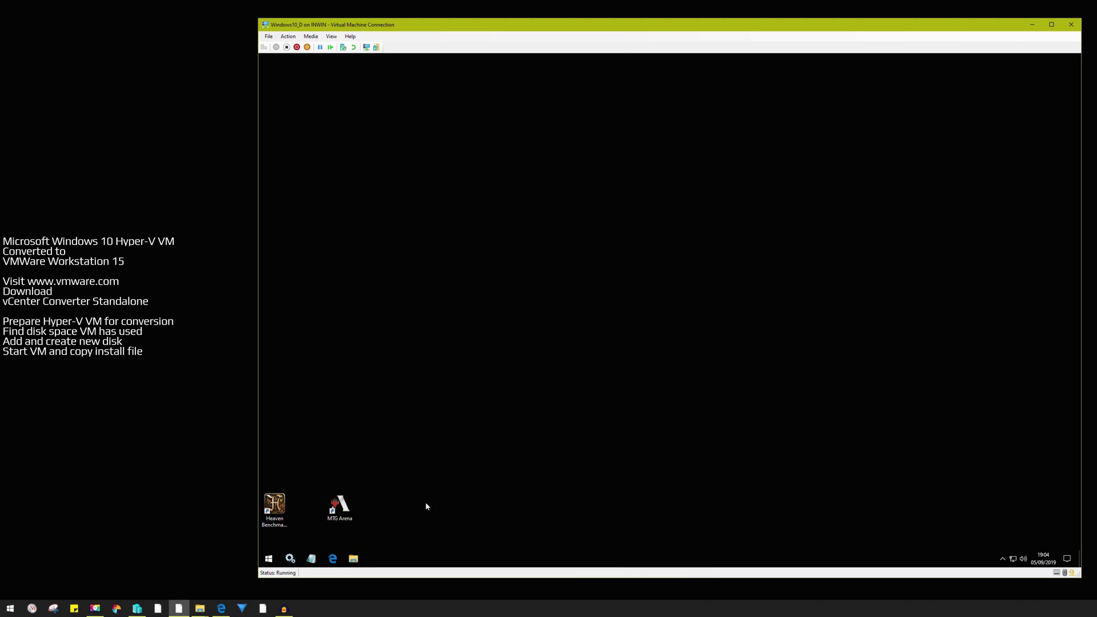
# Step: Paste the copied VMware converter installer into the Downloads folder of the Windows10_D virtual machine
pyautogui.click(351, 561)
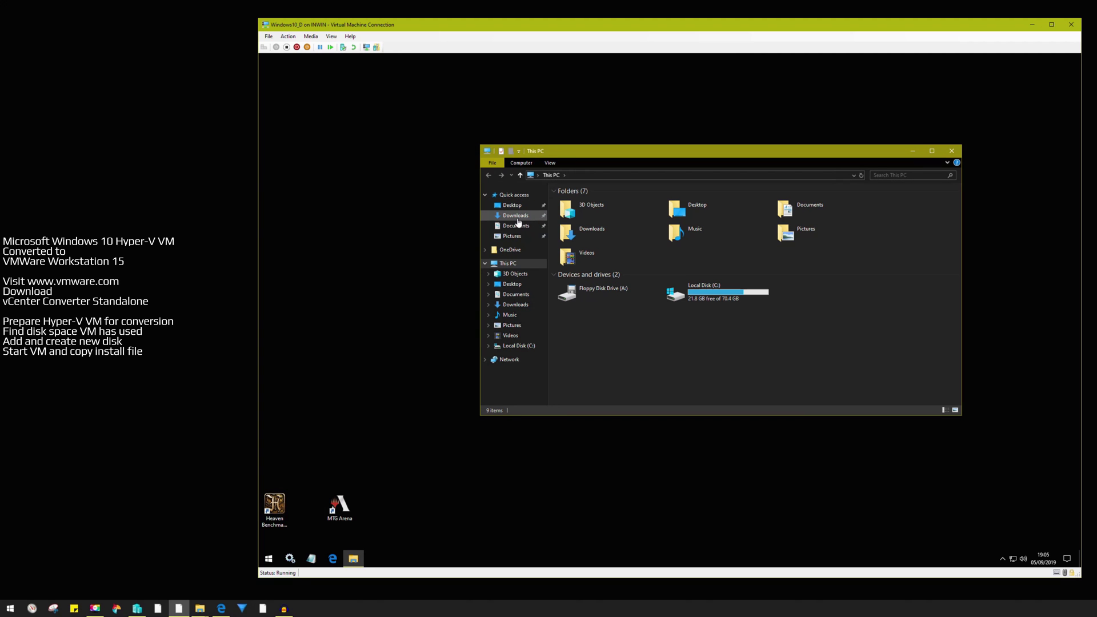
pyautogui.click(516, 219)
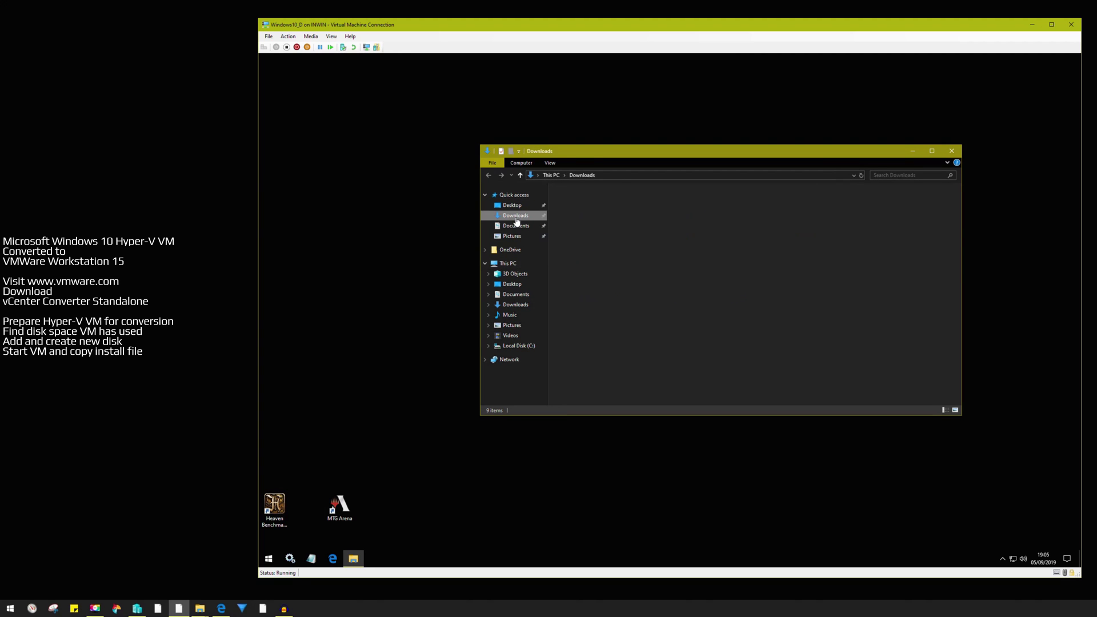
pyautogui.rightClick(640, 250)
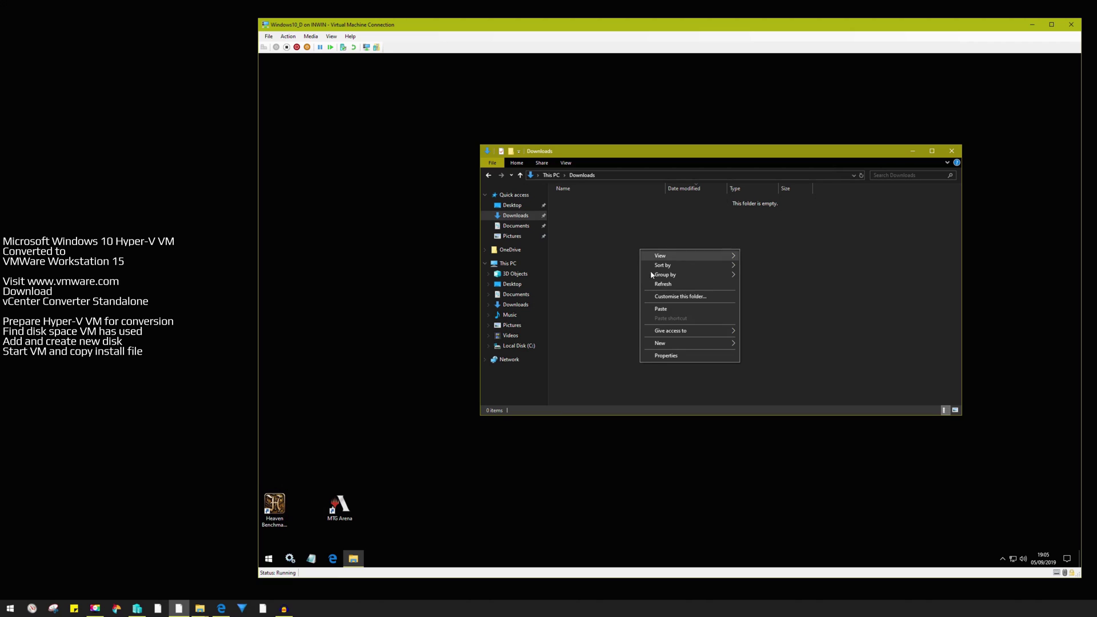
pyautogui.click(664, 307)
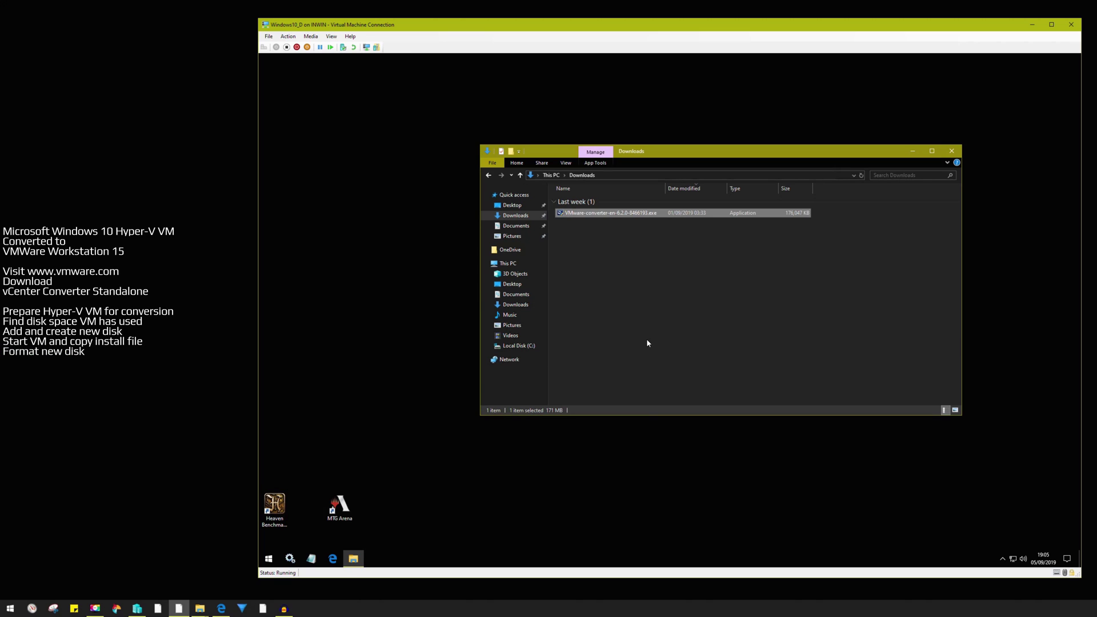
pyautogui.click(646, 340)
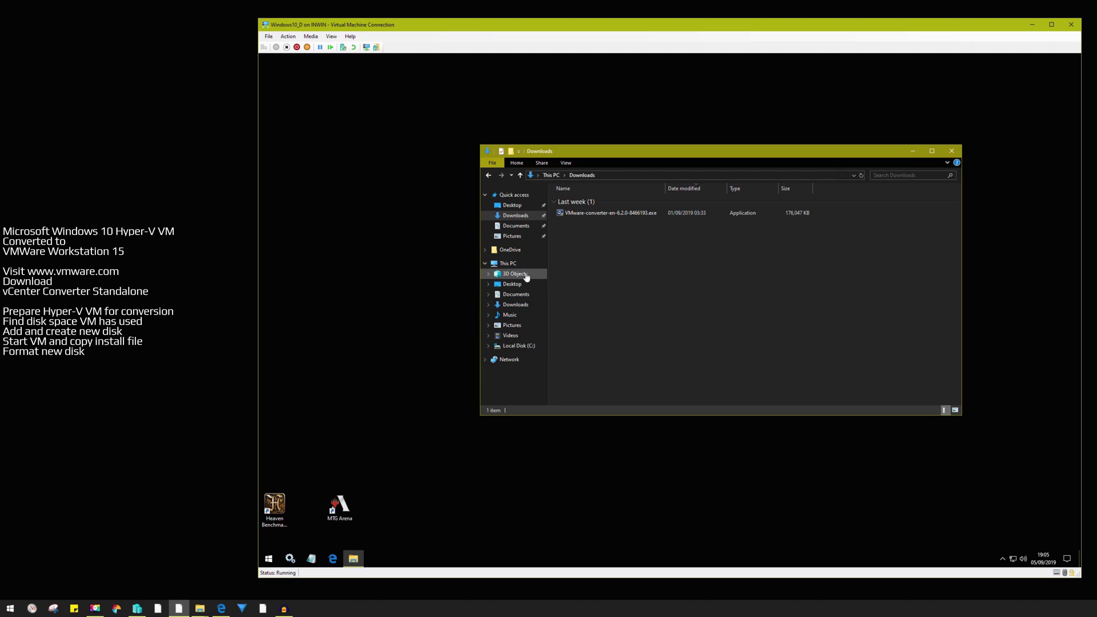
# Step: Open Disk Management in the virtual machine and initialise Disk 1 with the GPT partition style
pyautogui.click(269, 560)
pyautogui.rightClick(268, 560)
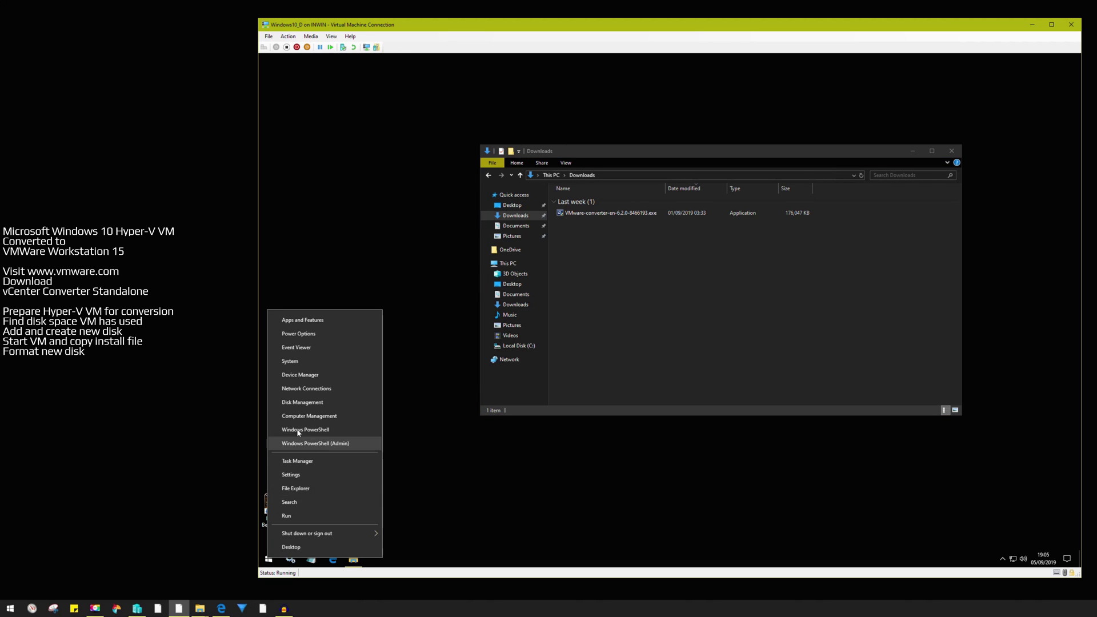
pyautogui.click(306, 403)
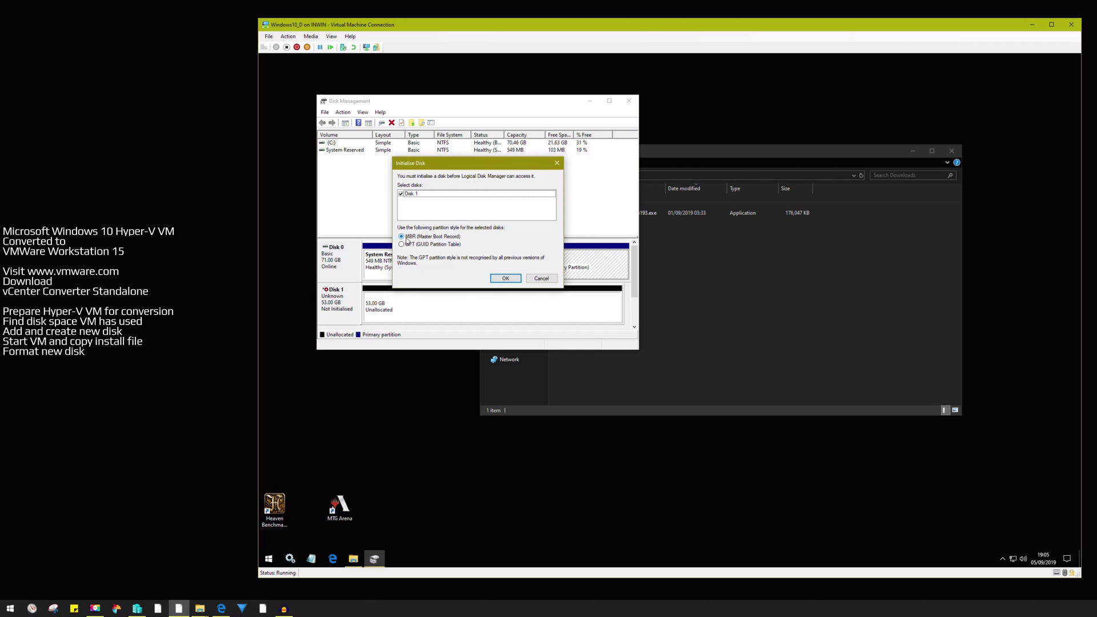
pyautogui.click(403, 246)
pyautogui.click(505, 278)
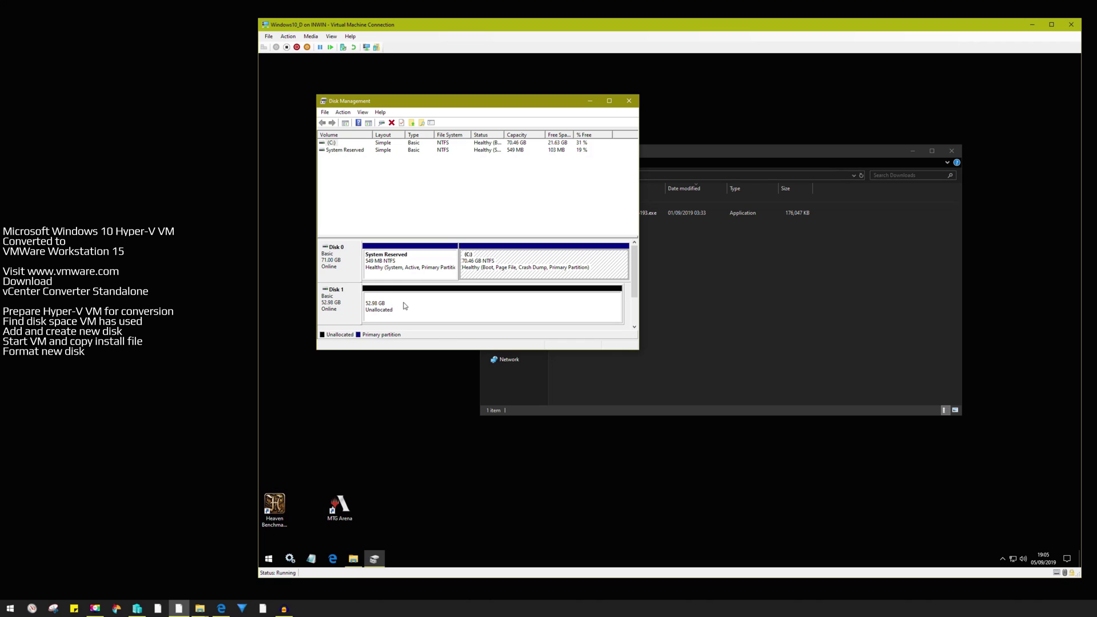
# Step: Create a full-size simple volume on Disk 1 with drive letter V and a quick NTFS format, and close Disk Management
pyautogui.rightClick(404, 303)
pyautogui.click(426, 310)
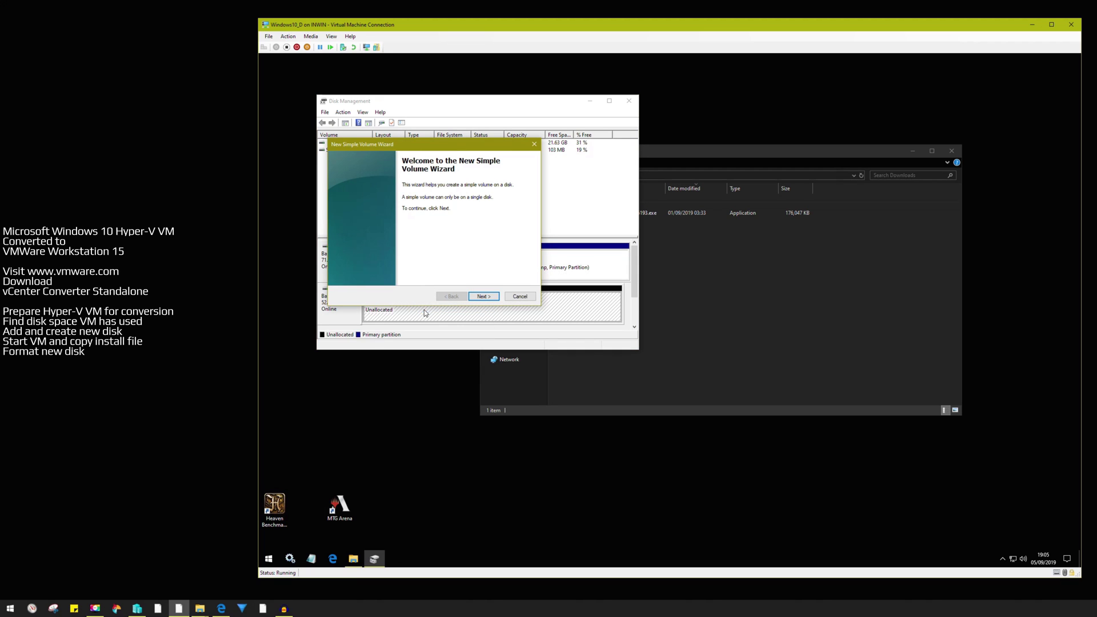
pyautogui.click(483, 297)
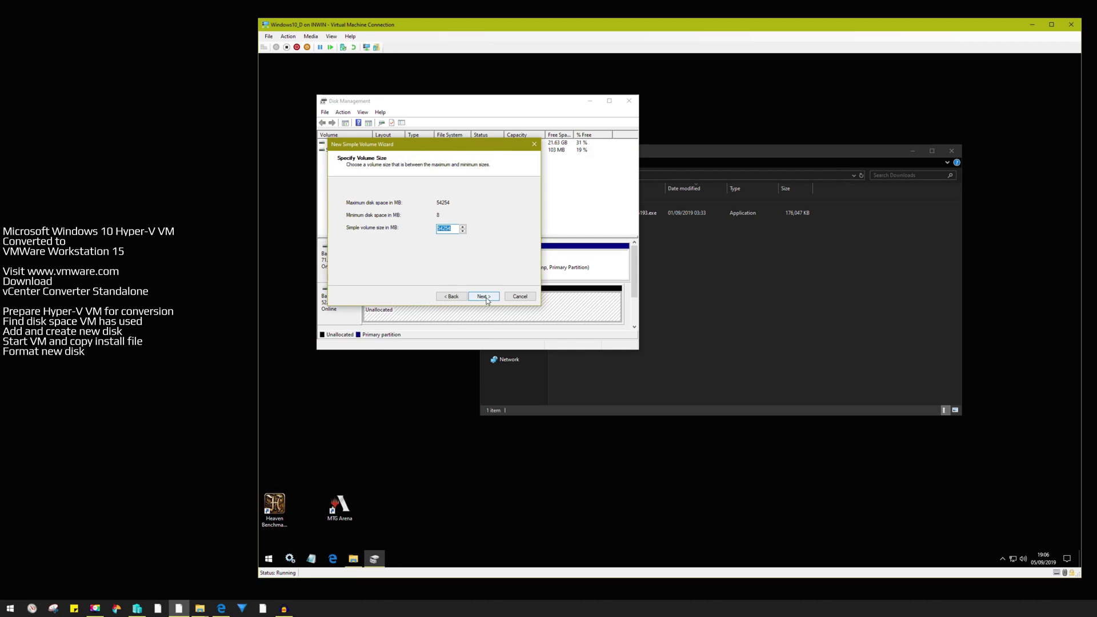
pyautogui.click(487, 298)
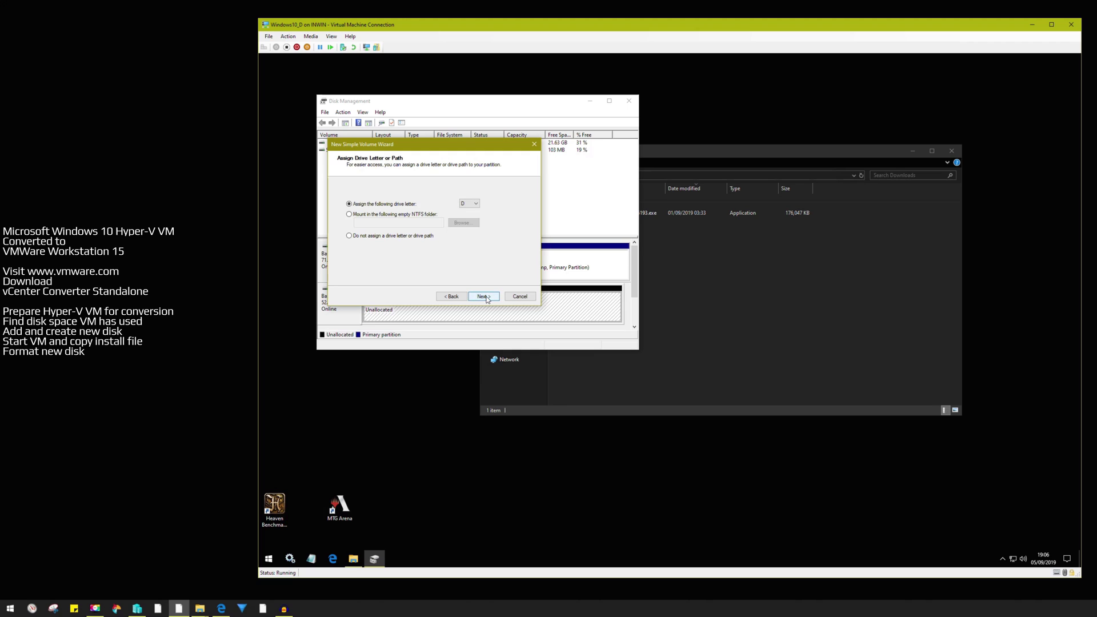
pyautogui.click(473, 204)
pyautogui.click(469, 317)
pyautogui.click(498, 299)
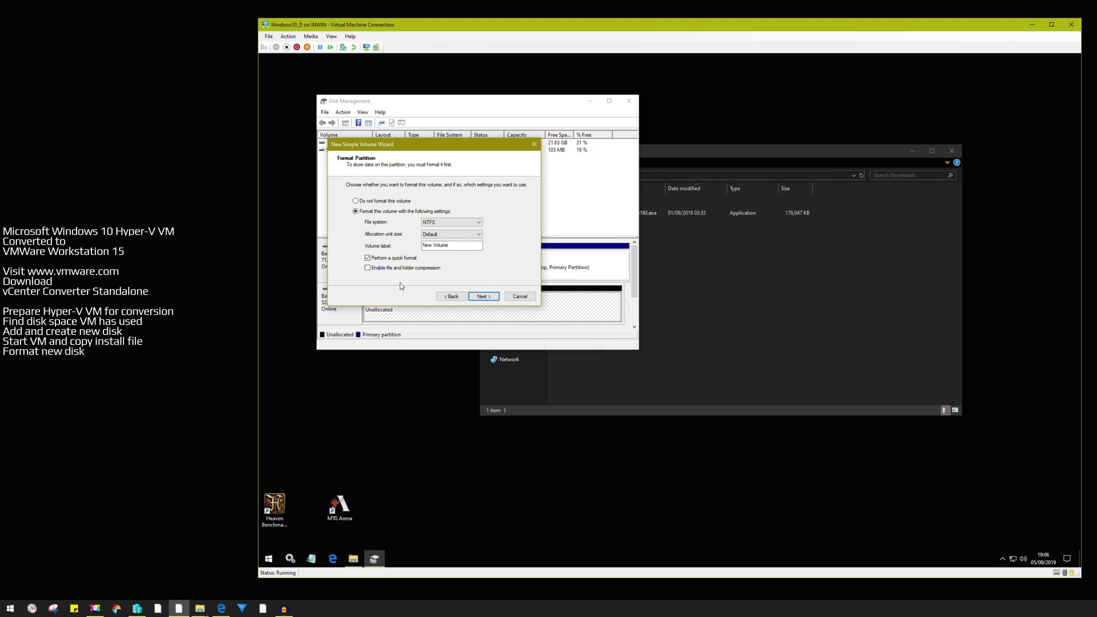
pyautogui.click(490, 299)
pyautogui.click(484, 297)
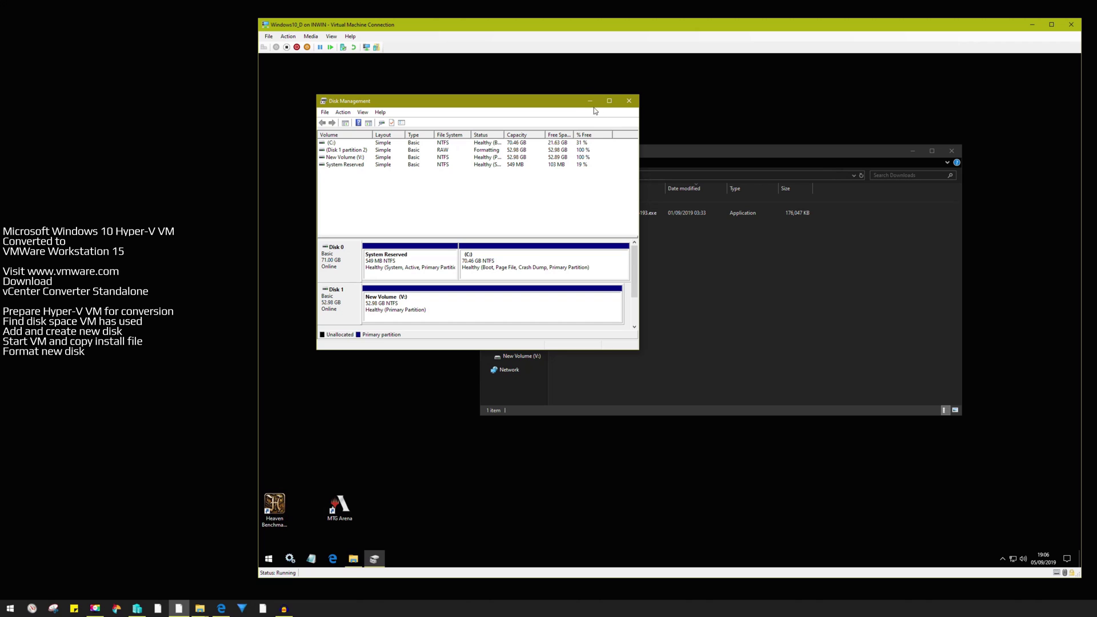
pyautogui.click(630, 101)
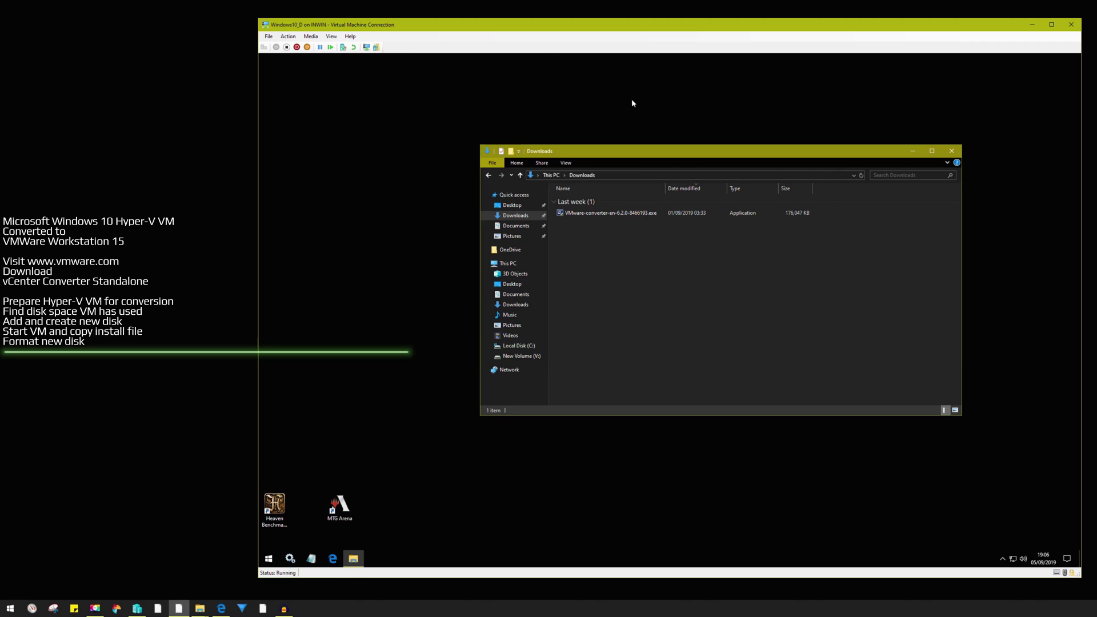
# Step: Run the VMware converter installer in the virtual machine, allow it to make changes, and accept its license agreement
pyautogui.click(611, 214)
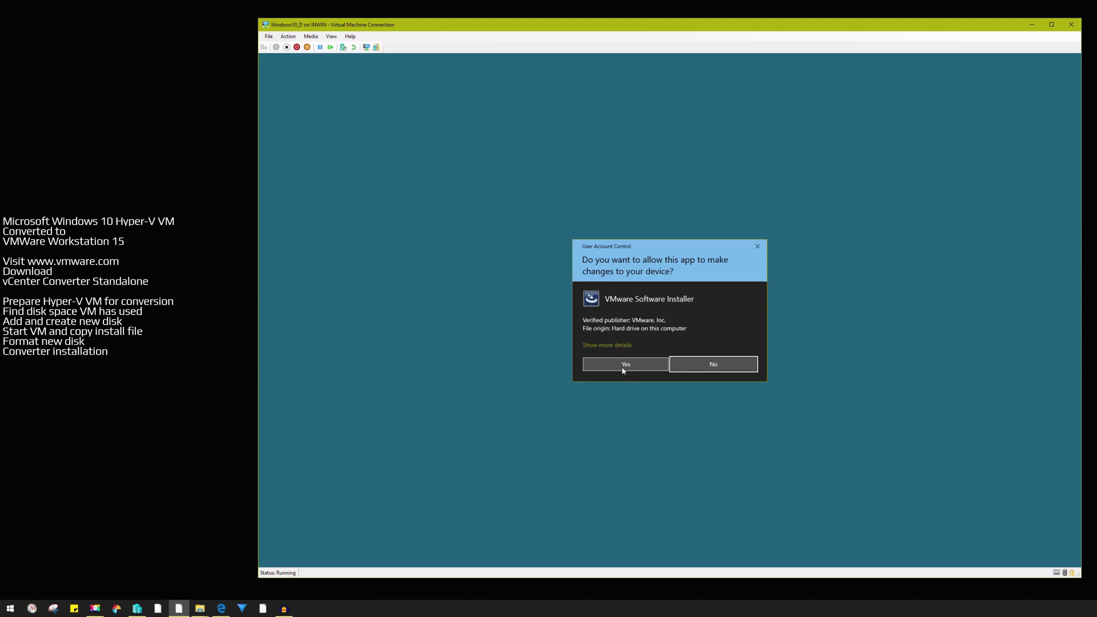
pyautogui.click(623, 365)
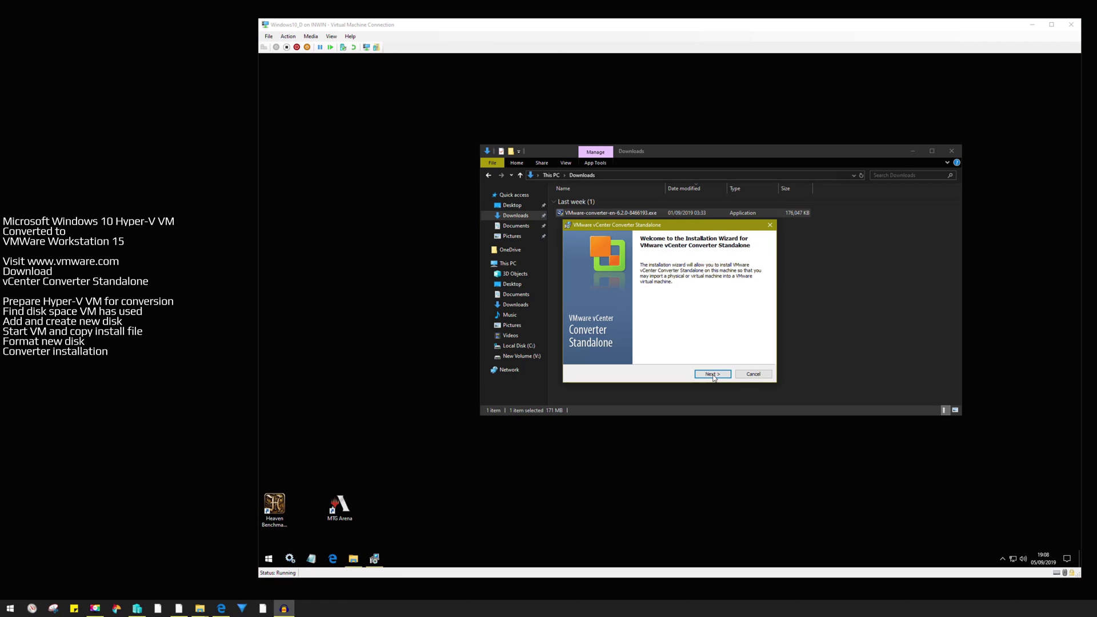
pyautogui.click(712, 374)
pyautogui.click(713, 375)
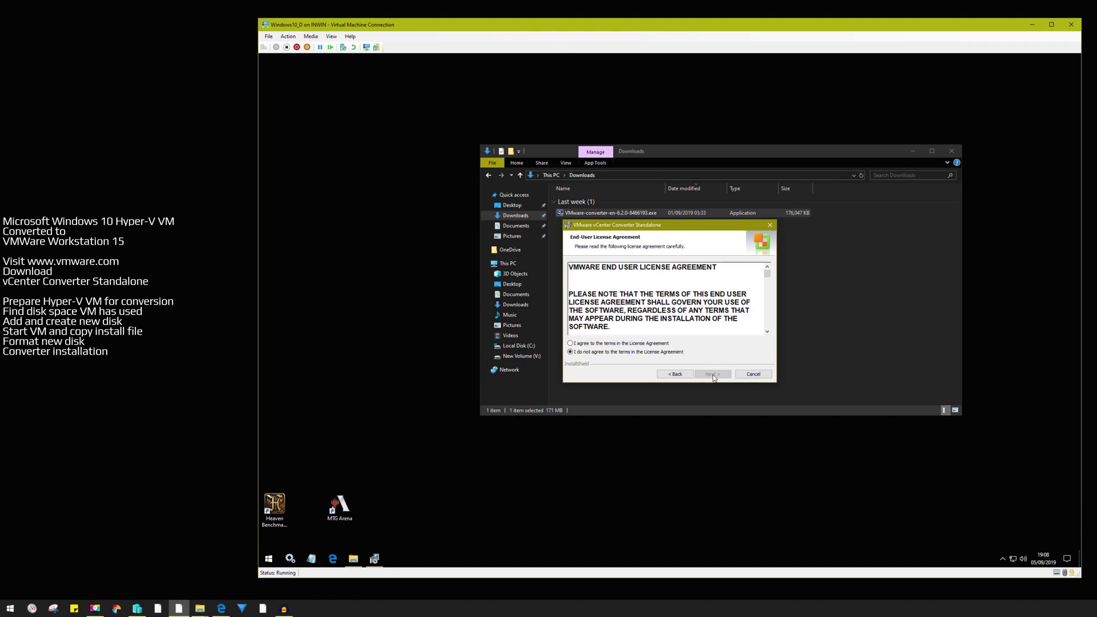
pyautogui.click(599, 344)
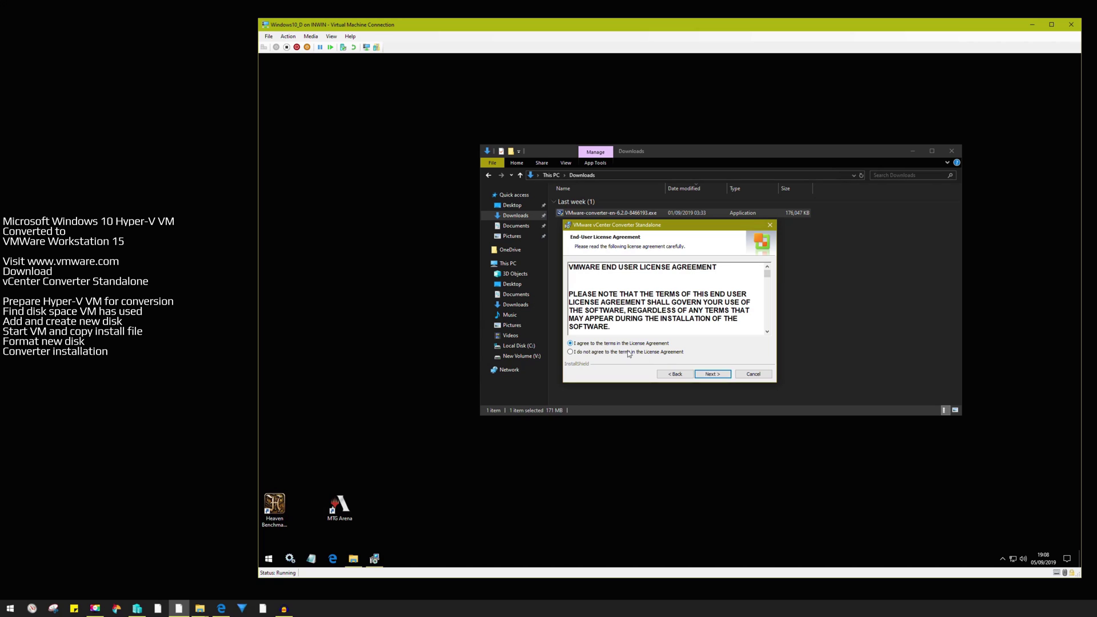
pyautogui.click(712, 375)
pyautogui.click(711, 376)
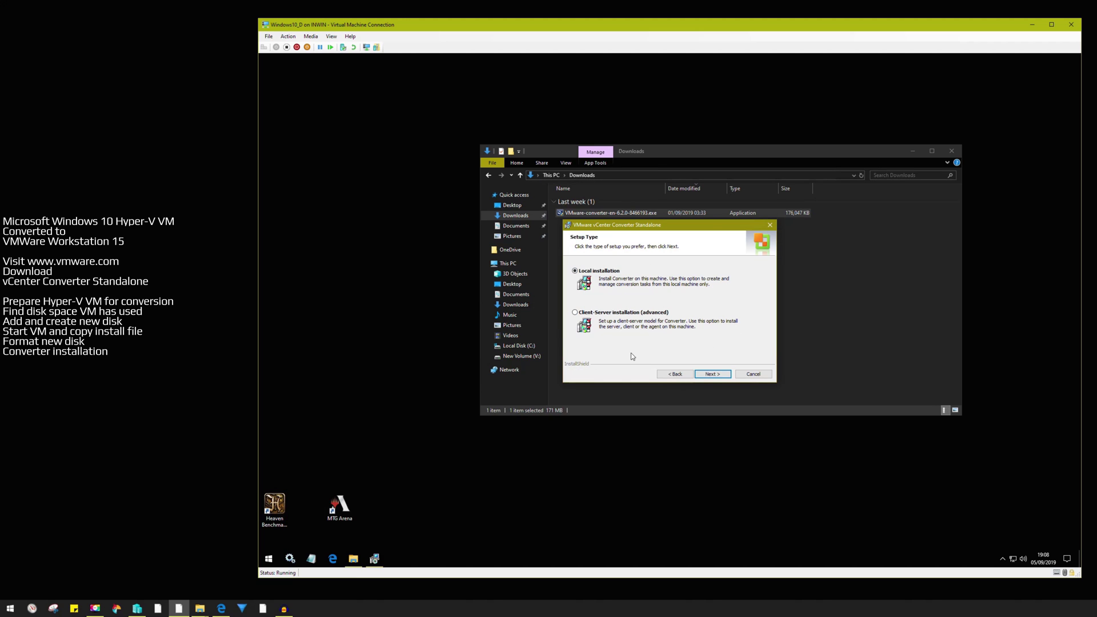
# Step: Choose the Local installation setup type and opt out of the VMware Customer Experience Improvement Program
pyautogui.click(712, 375)
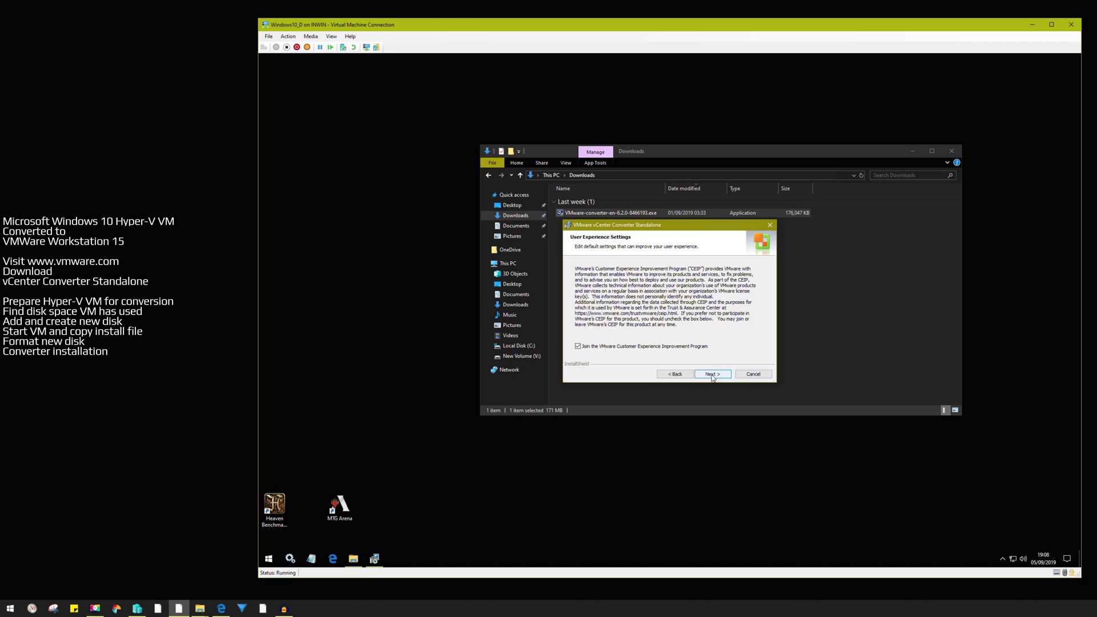
pyautogui.click(578, 347)
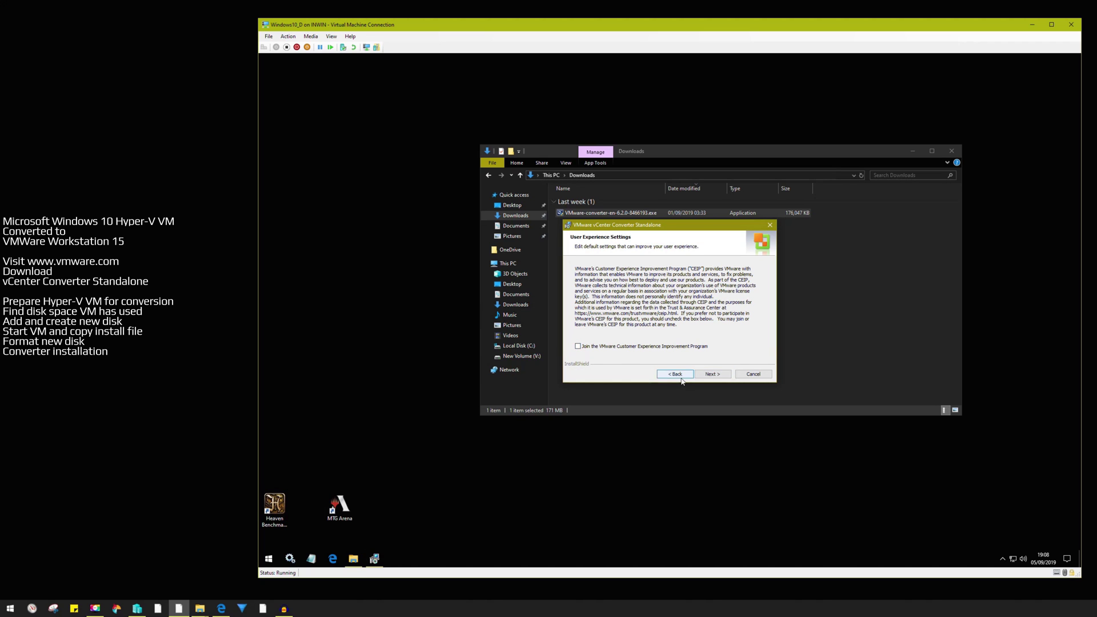
# Step: Install vCenter Converter Standalone, finish the setup without running the client, and minimise the Downloads window
pyautogui.click(713, 375)
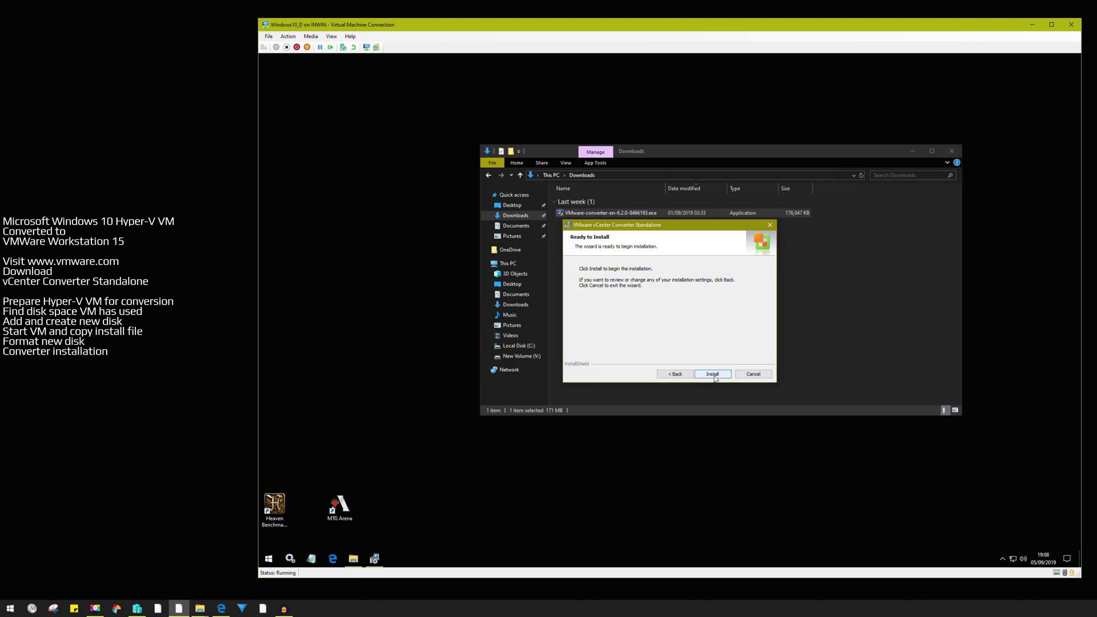
pyautogui.click(714, 375)
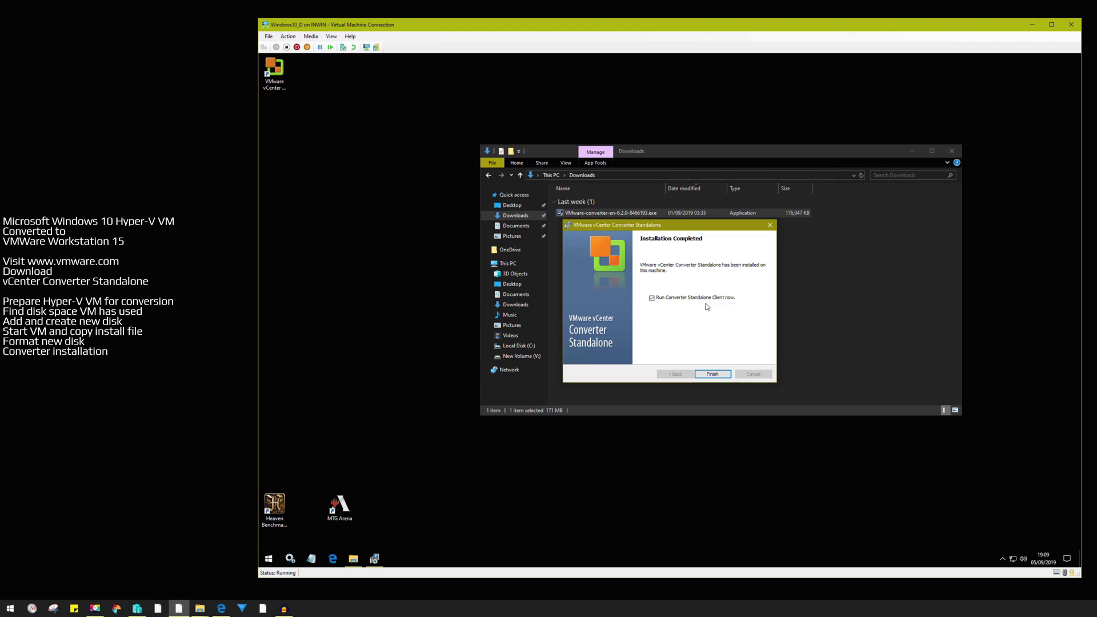
pyautogui.click(652, 299)
pyautogui.click(712, 374)
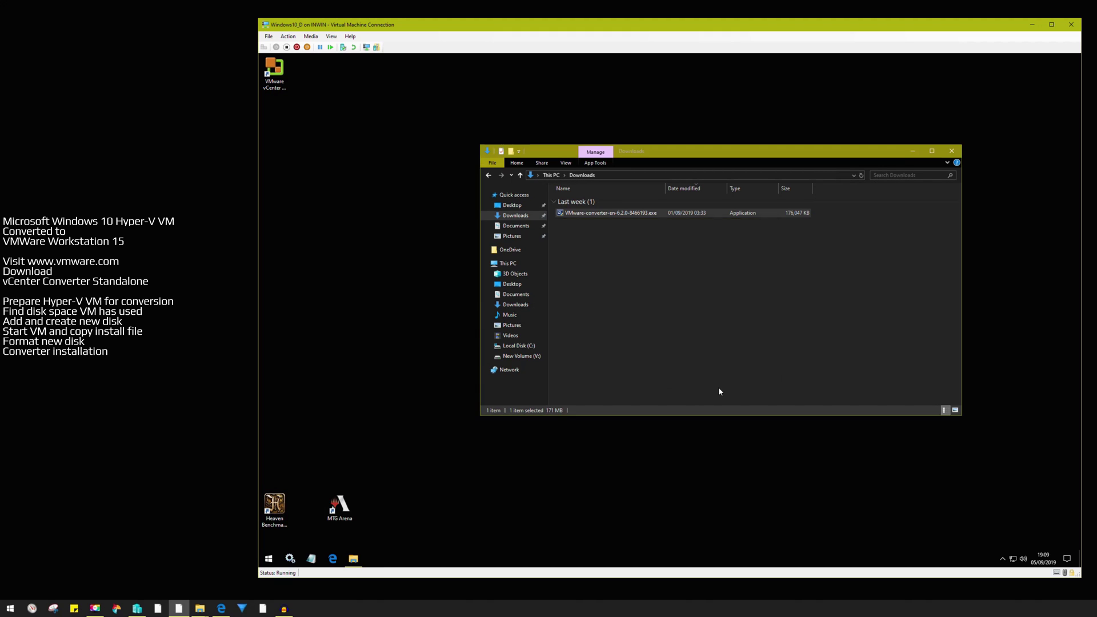
pyautogui.click(912, 151)
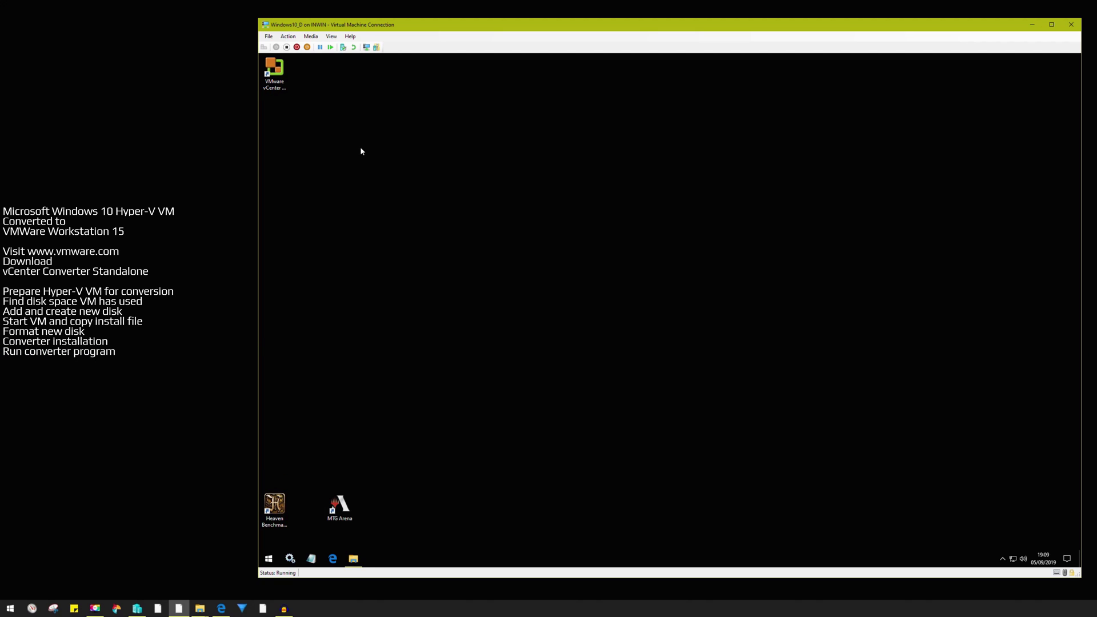
# Step: Run VMware vCenter Converter Standalone as administrator and start a machine conversion with this powered-on local machine as the source
pyautogui.rightClick(272, 71)
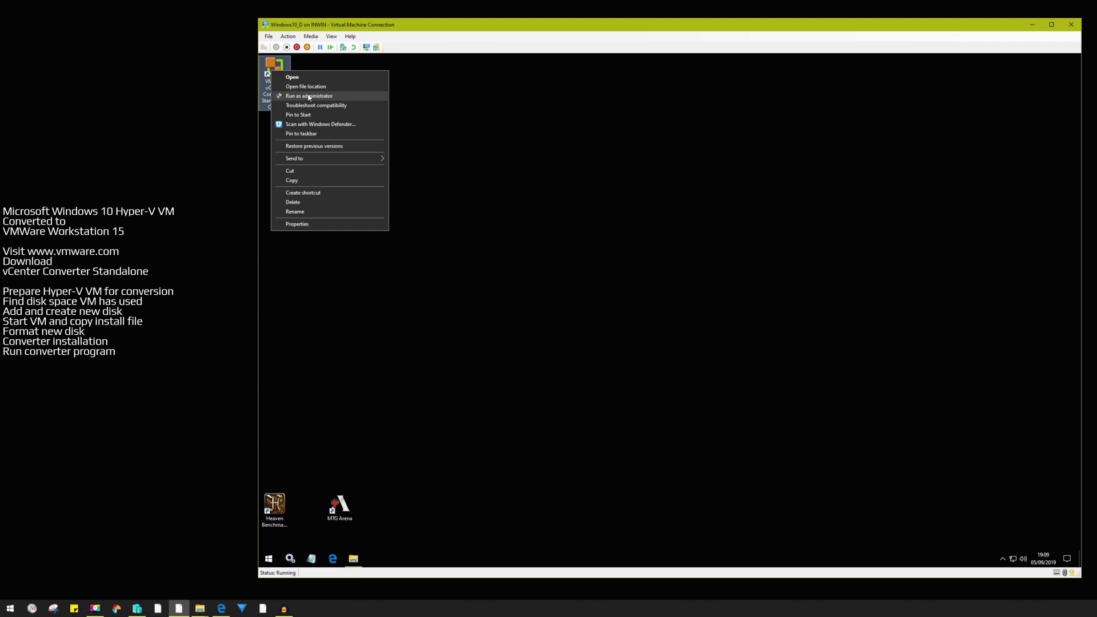
pyautogui.click(309, 96)
pyautogui.click(613, 363)
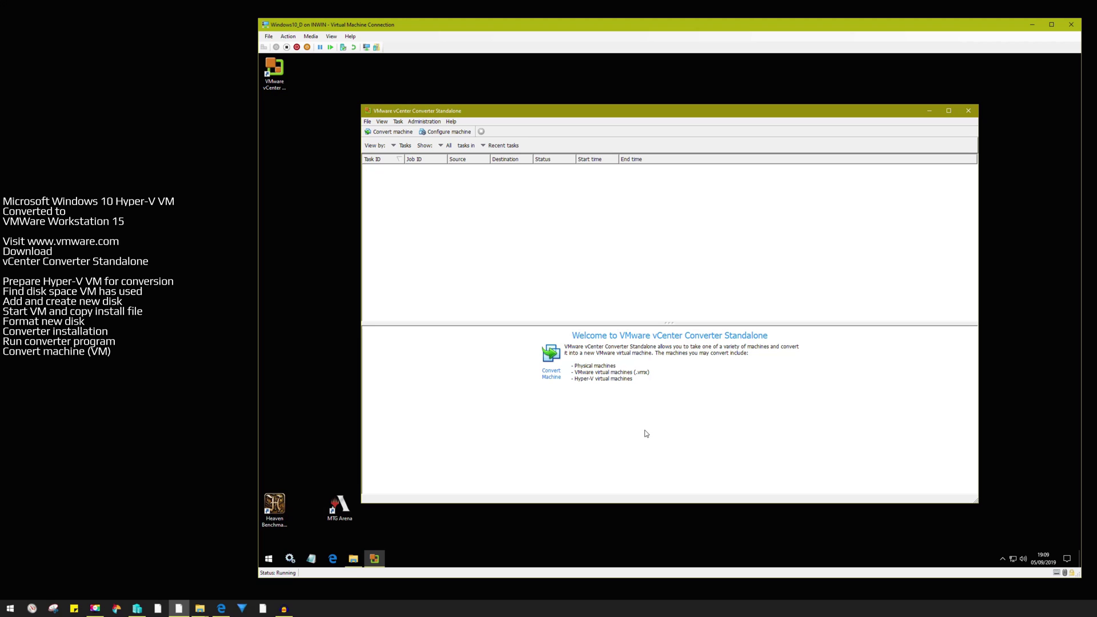
pyautogui.click(385, 136)
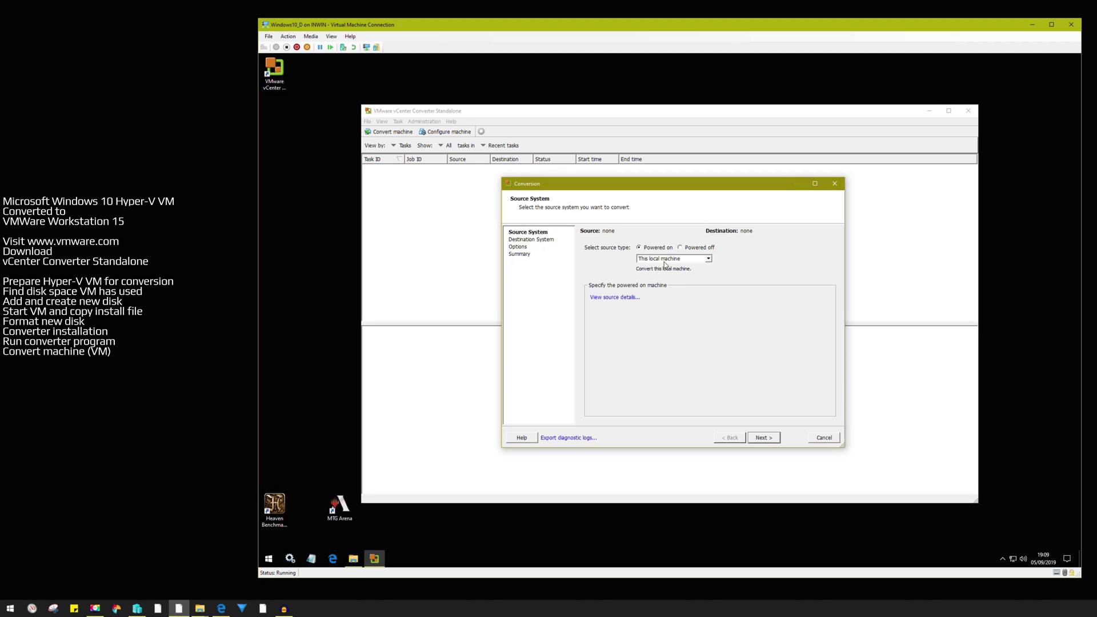
pyautogui.click(763, 439)
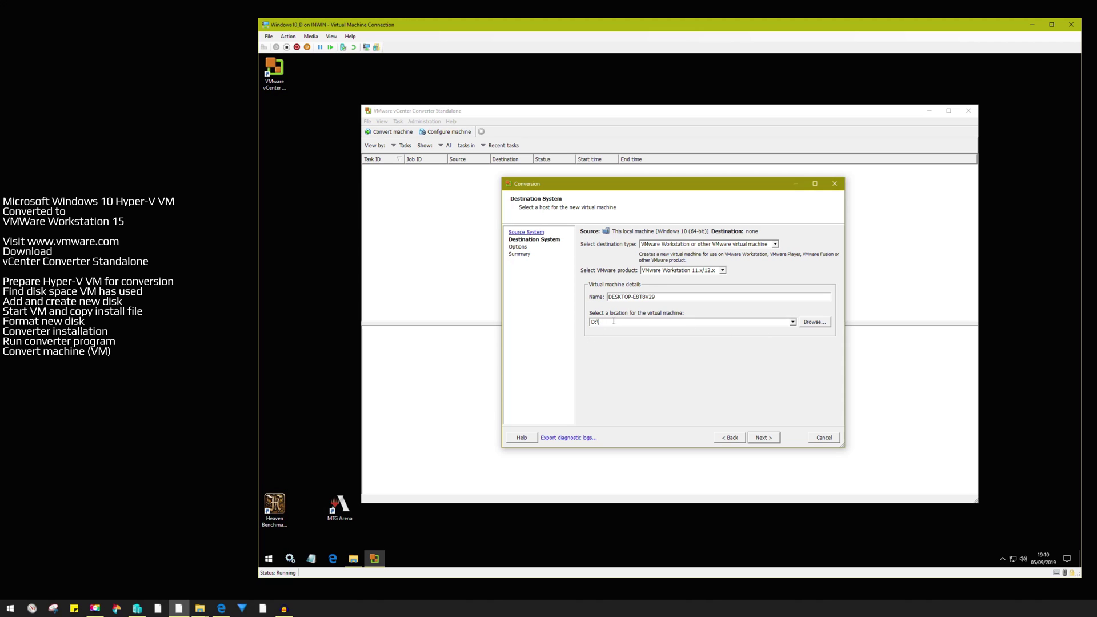
# Step: Try to continue the conversion setup with D:\ as the virtual machine's location
pyautogui.click(793, 323)
pyautogui.click(793, 322)
pyautogui.click(762, 439)
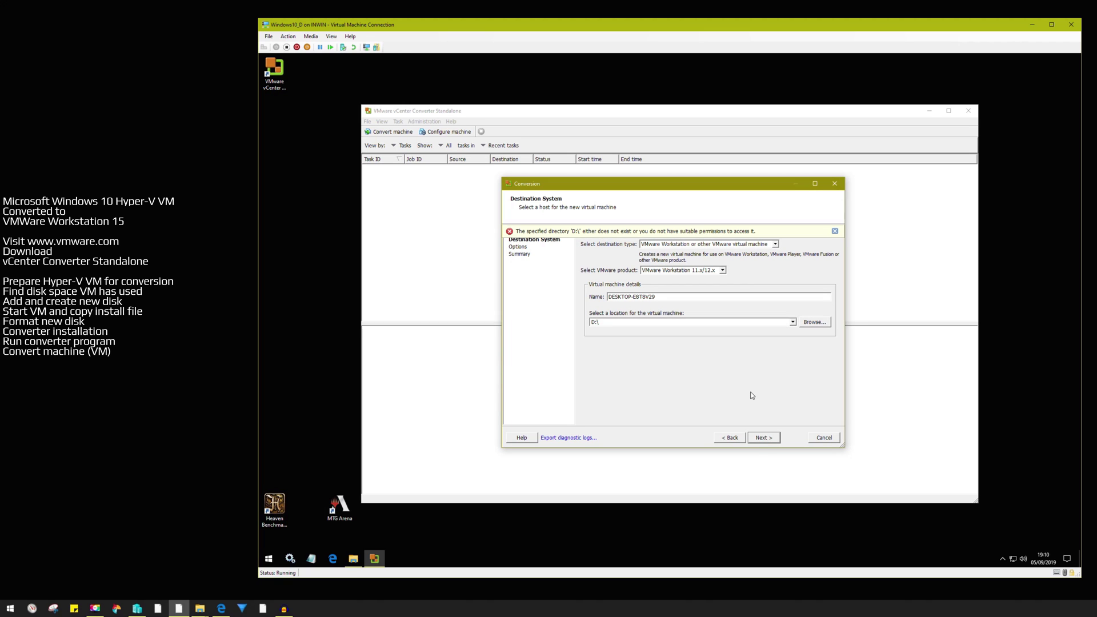
# Step: Set New Volume (V:) as the location for the converted virtual machine and continue to the conversion options
pyautogui.click(814, 322)
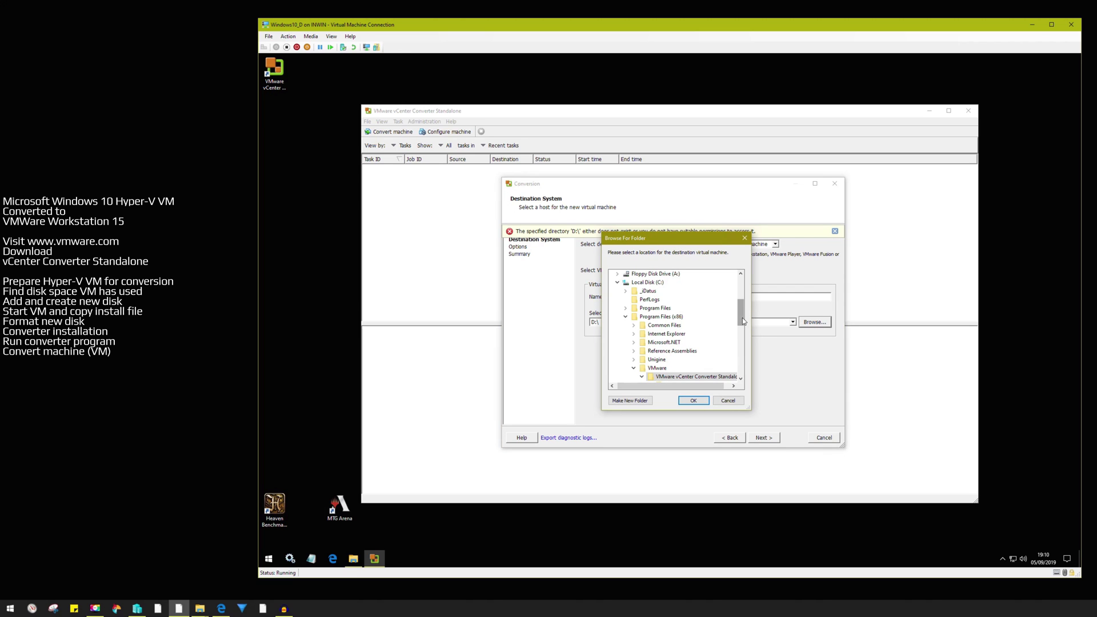
pyautogui.moveTo(742, 317); pyautogui.dragTo(749, 372)
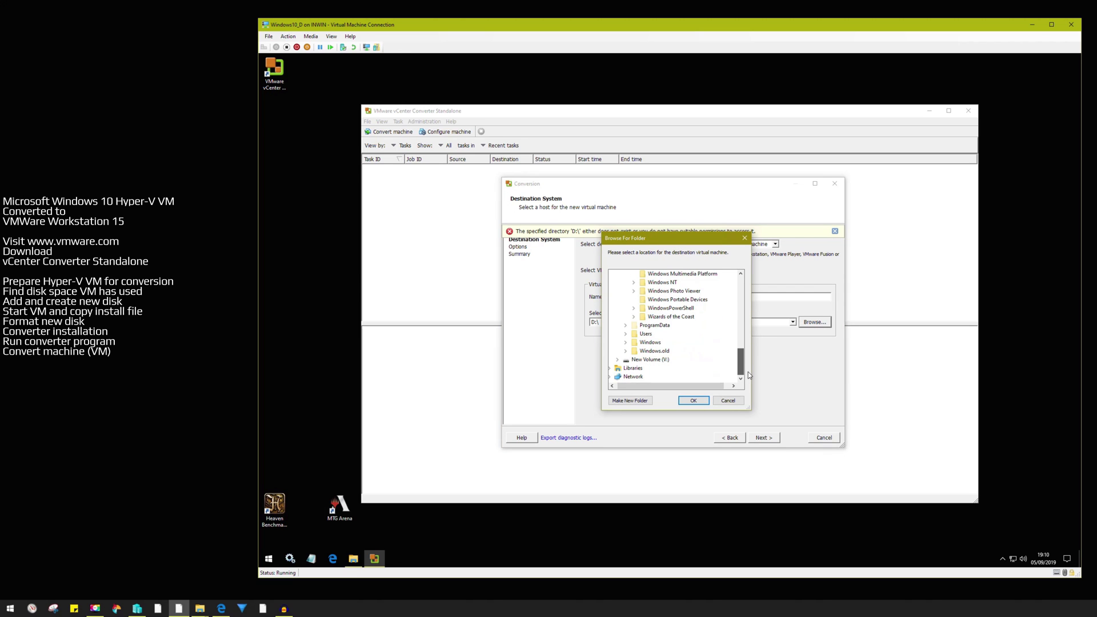
pyautogui.click(657, 360)
pyautogui.click(696, 402)
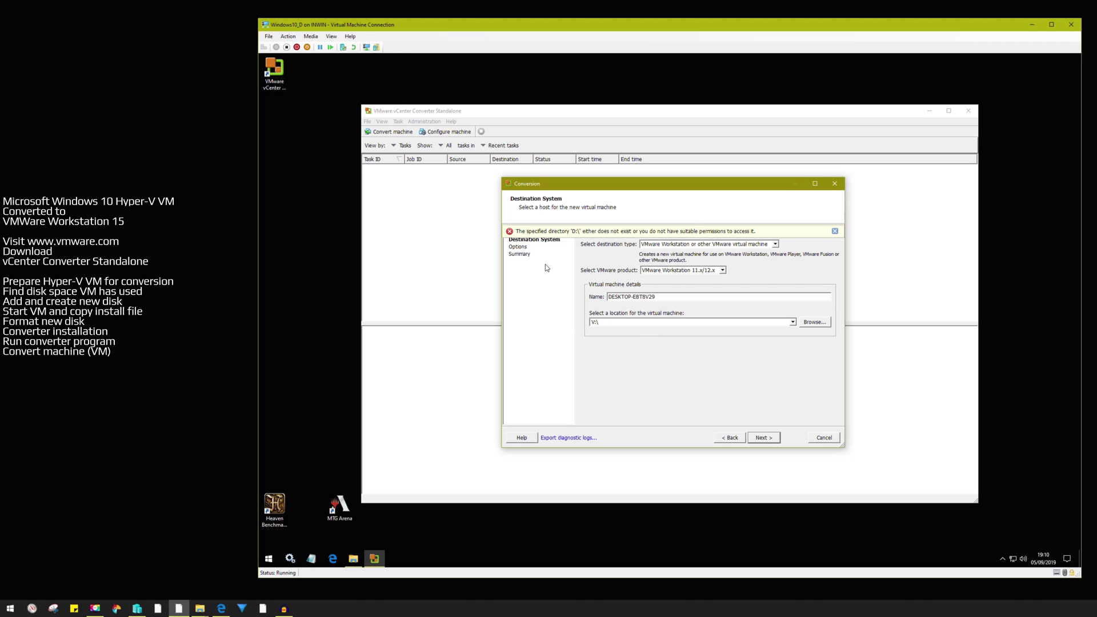
pyautogui.click(764, 437)
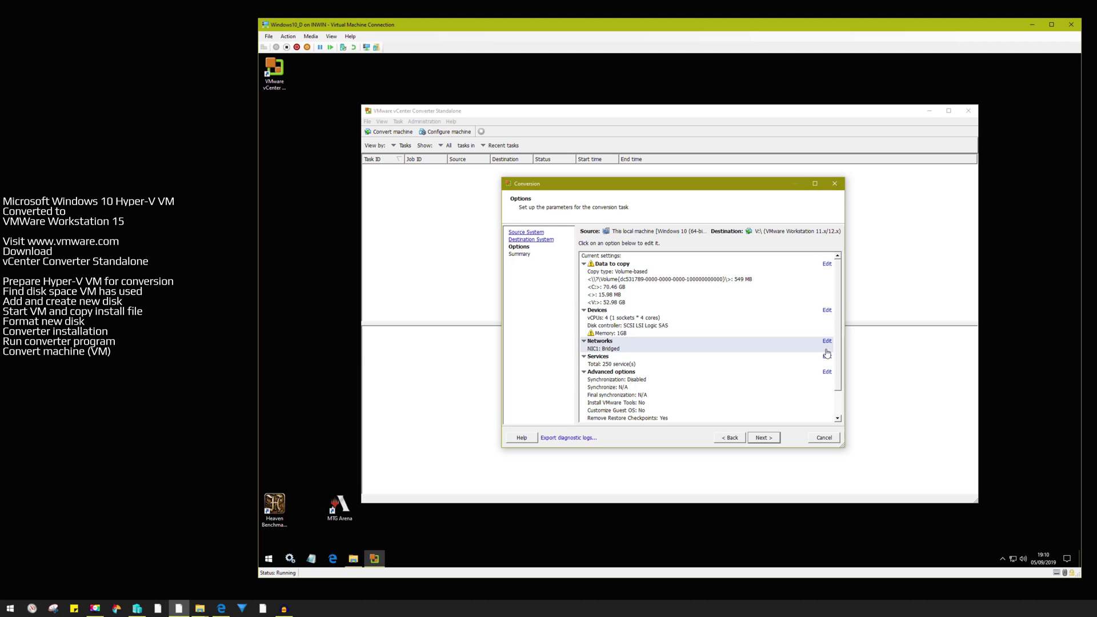
# Step: Review and accept the default conversion options, and submit the conversion task from the summary
pyautogui.scroll(-2, 770, 349)
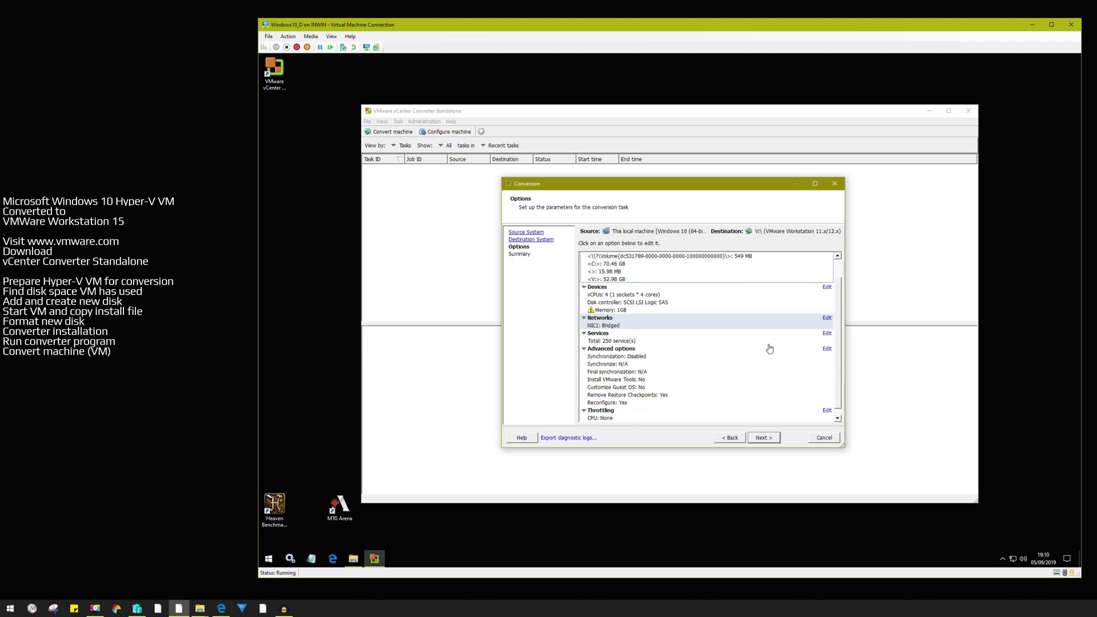
pyautogui.click(763, 438)
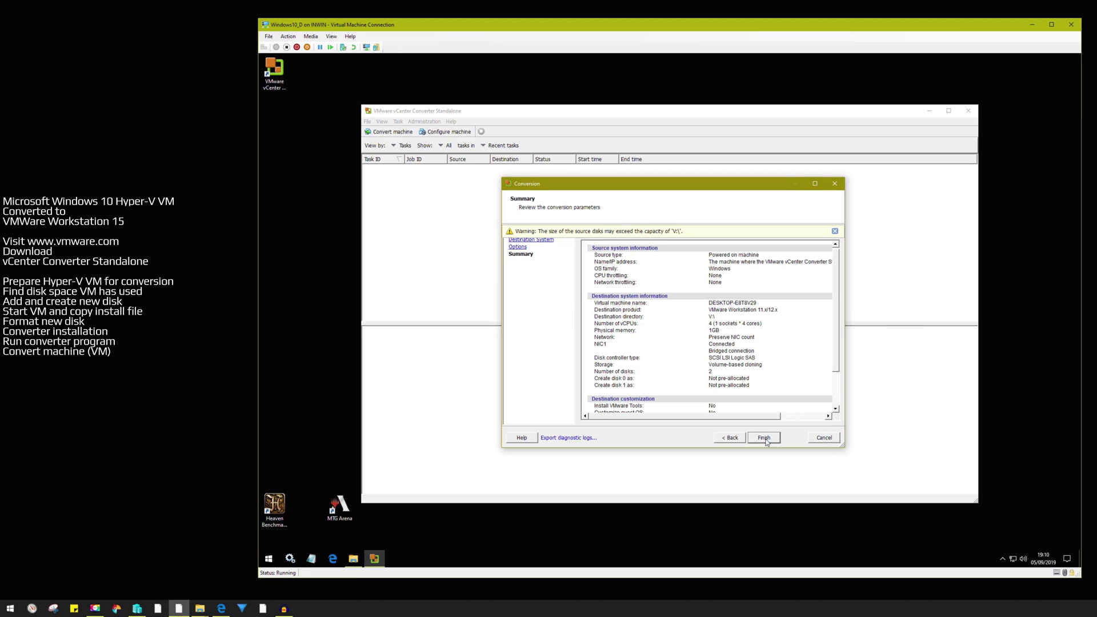
pyautogui.click(765, 438)
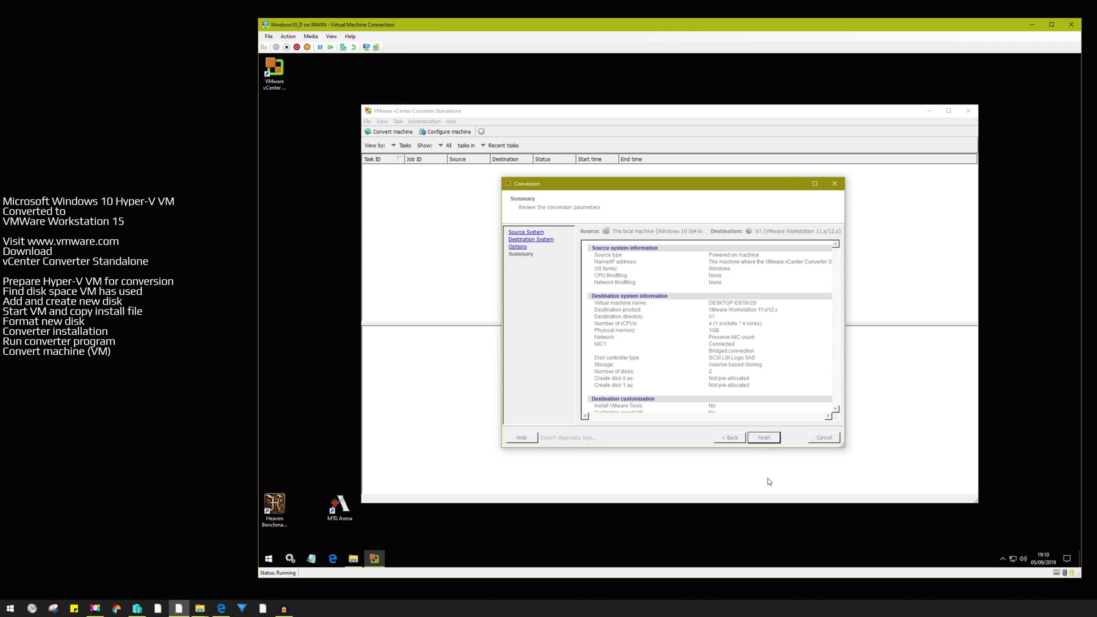
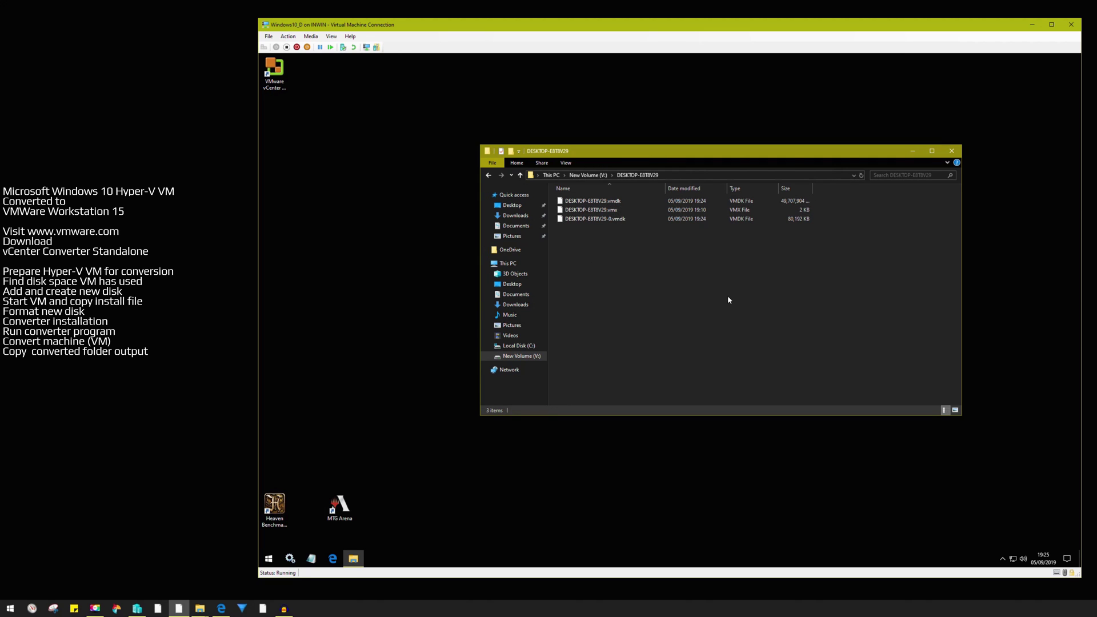
# Step: Check the converted VMX and VMDK files, and copy their DESKTOP-E8T8V29 folder from New Volume (V:)
pyautogui.click(606, 210)
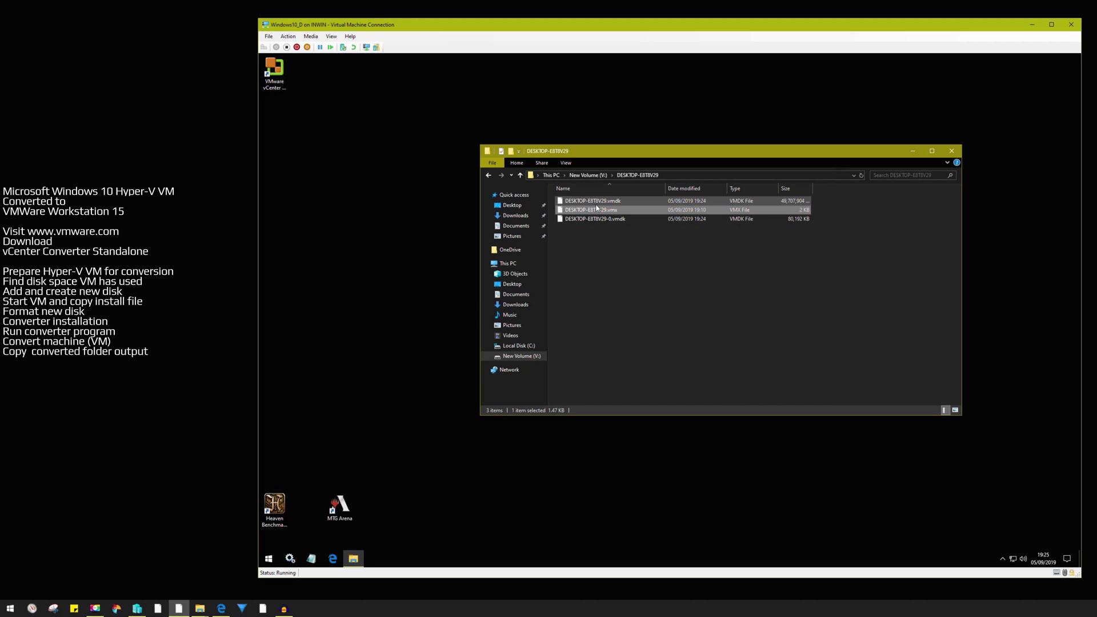
pyautogui.click(606, 201)
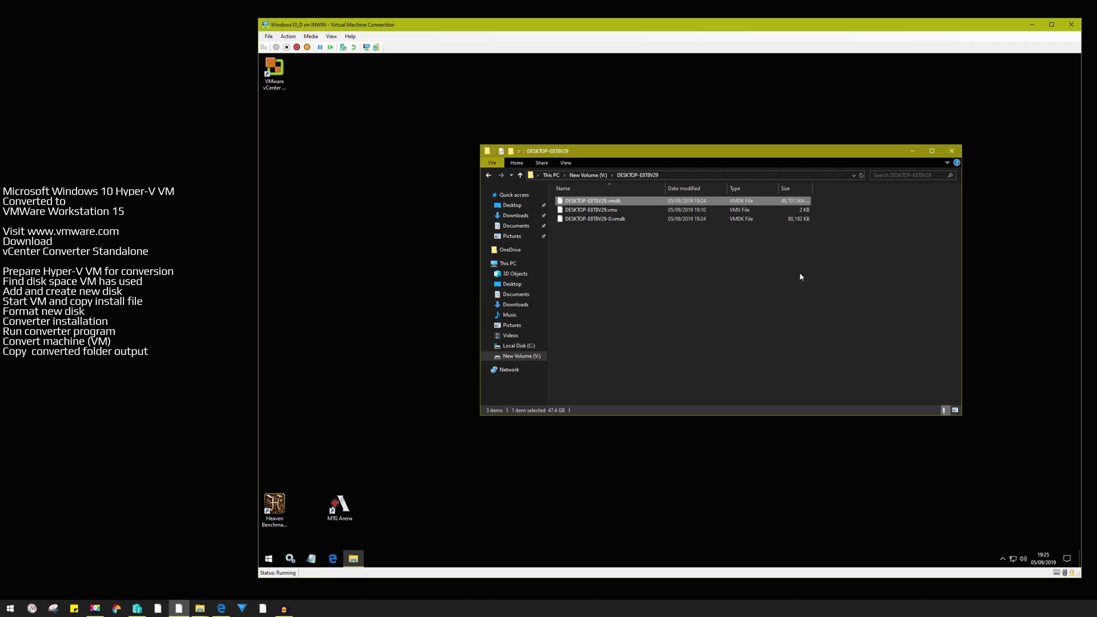
pyautogui.moveTo(845, 268); pyautogui.dragTo(834, 271)
pyautogui.click(519, 175)
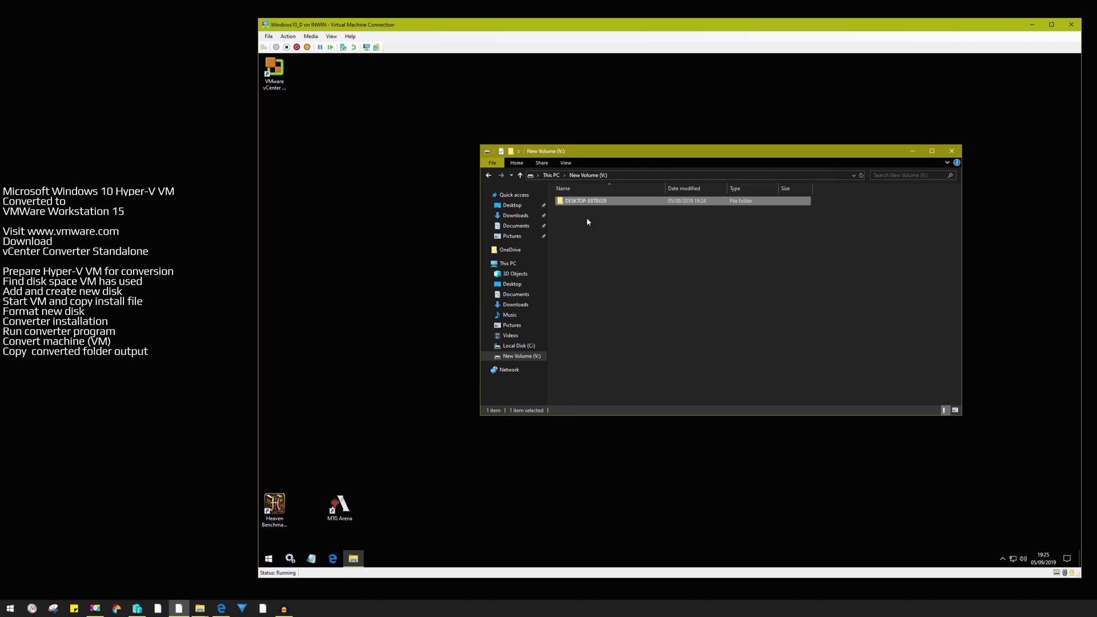
pyautogui.rightClick(600, 204)
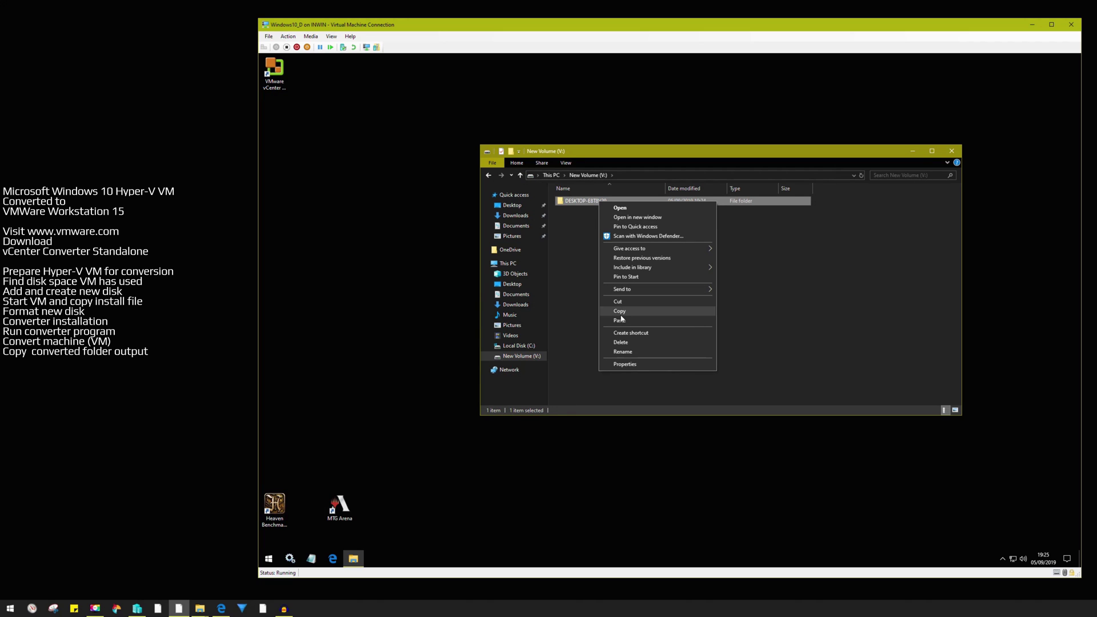
pyautogui.click(620, 311)
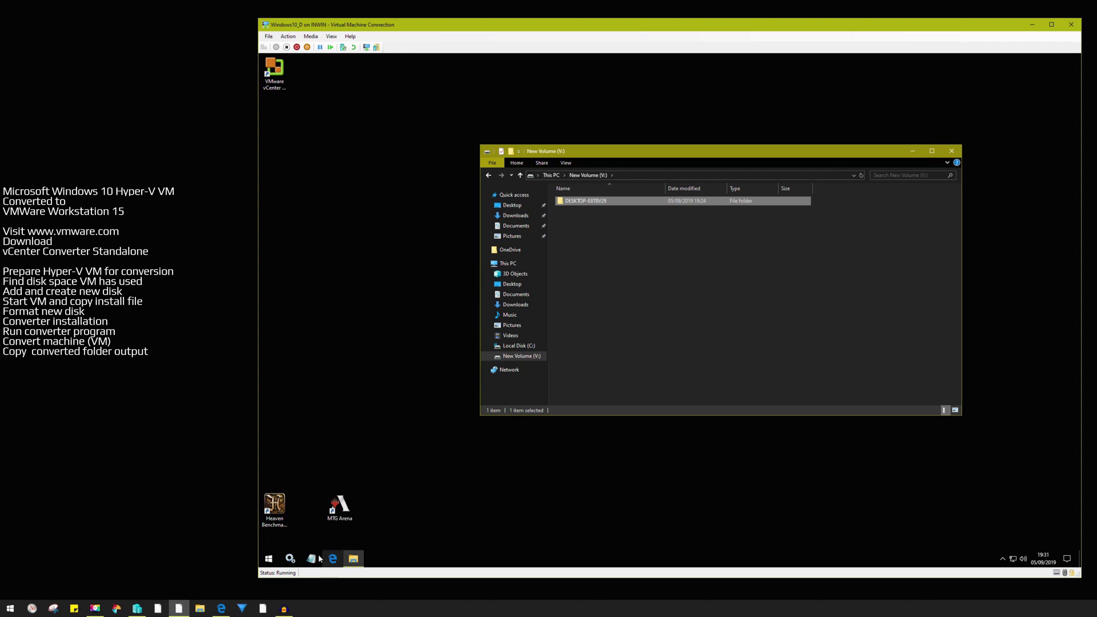
# Step: Paste the copied folder into the VMware Converts folder on the host's My Passpor 2TB (D:) drive
pyautogui.click(200, 609)
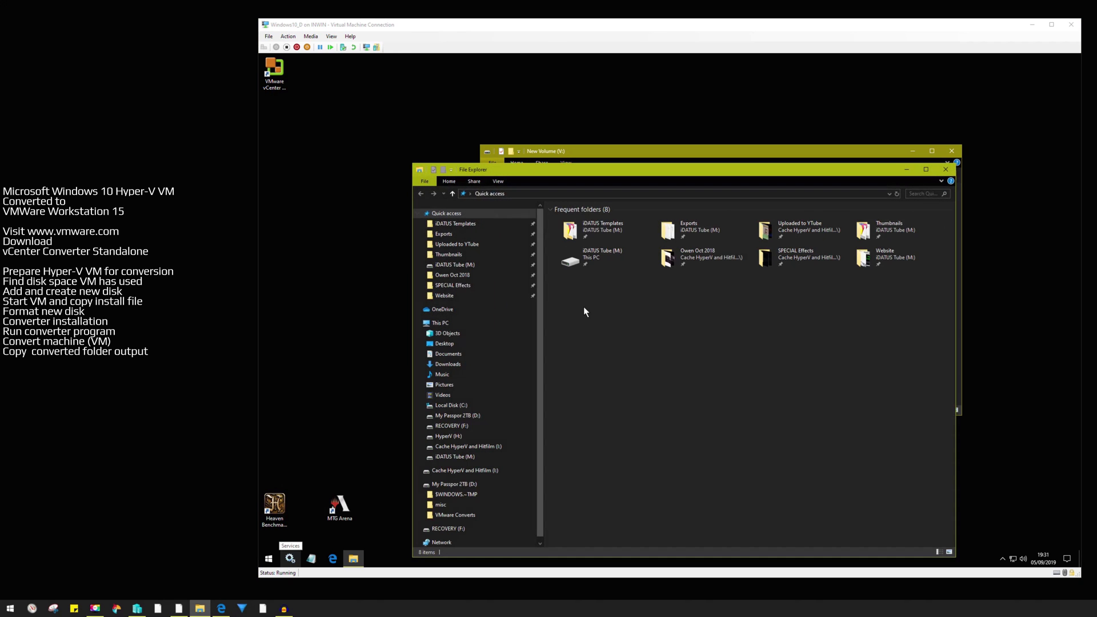
pyautogui.moveTo(626, 171); pyautogui.dragTo(662, 118)
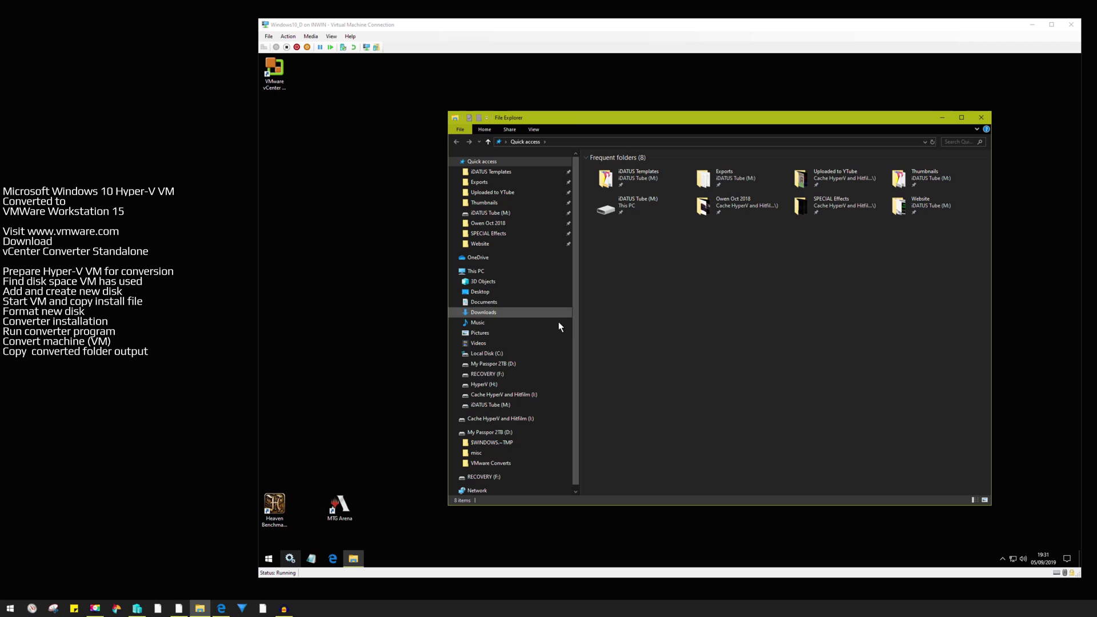
pyautogui.click(496, 364)
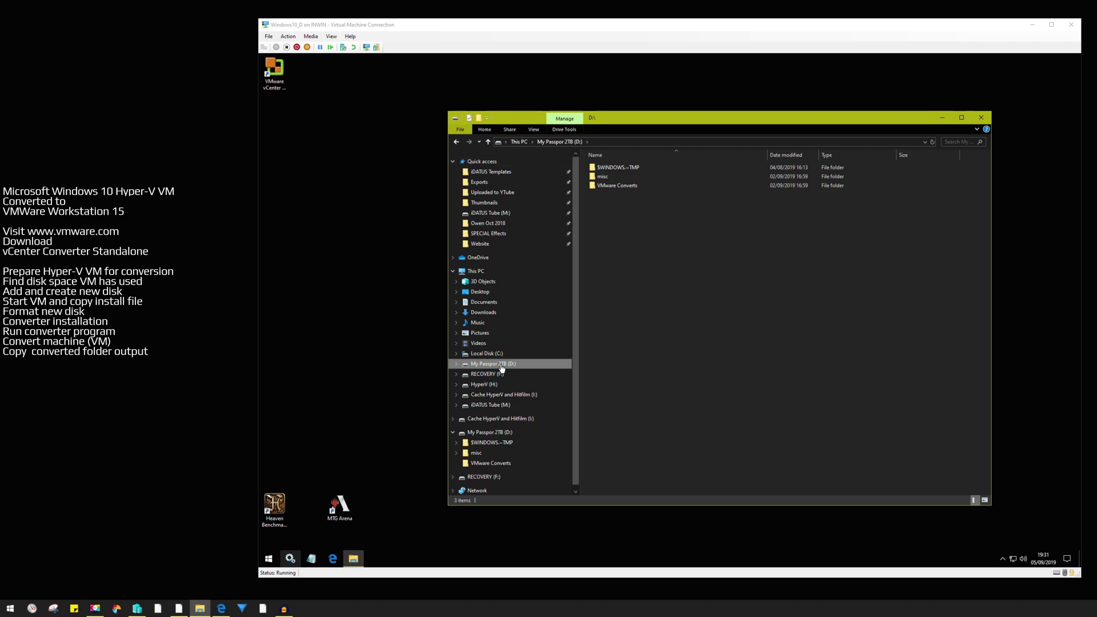
pyautogui.doubleClick(612, 184)
pyautogui.rightClick(655, 255)
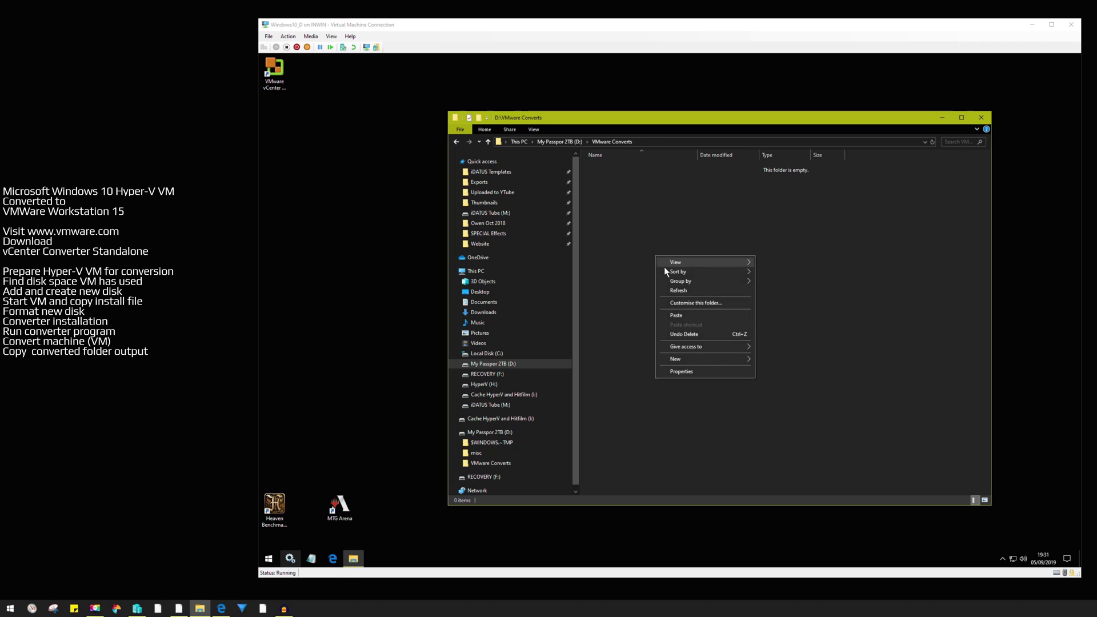
pyautogui.click(679, 314)
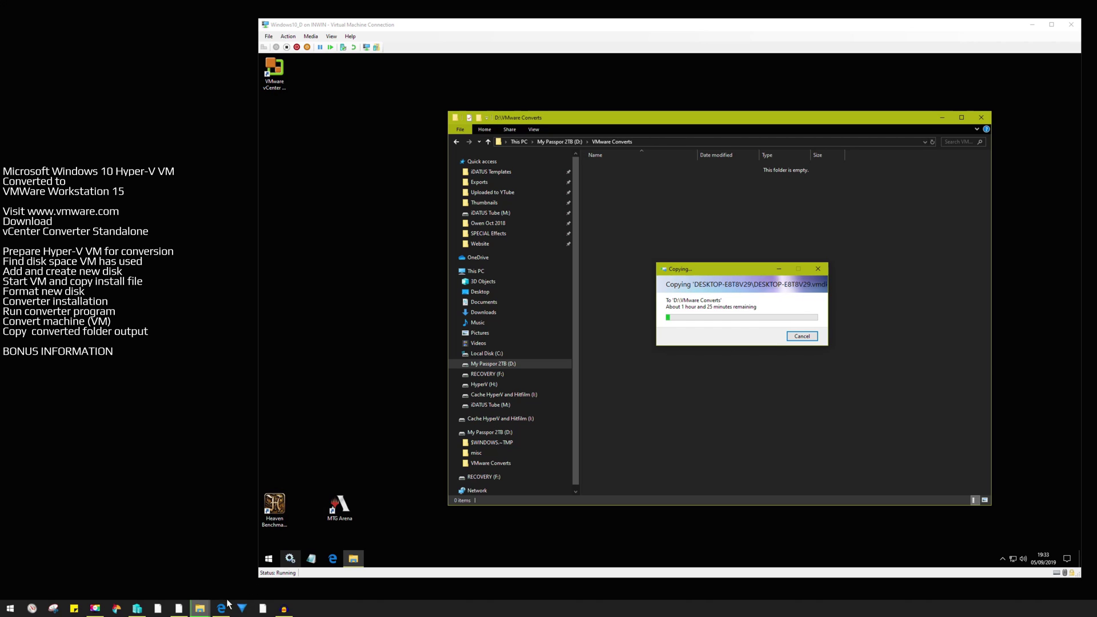
pyautogui.moveTo(222, 611)
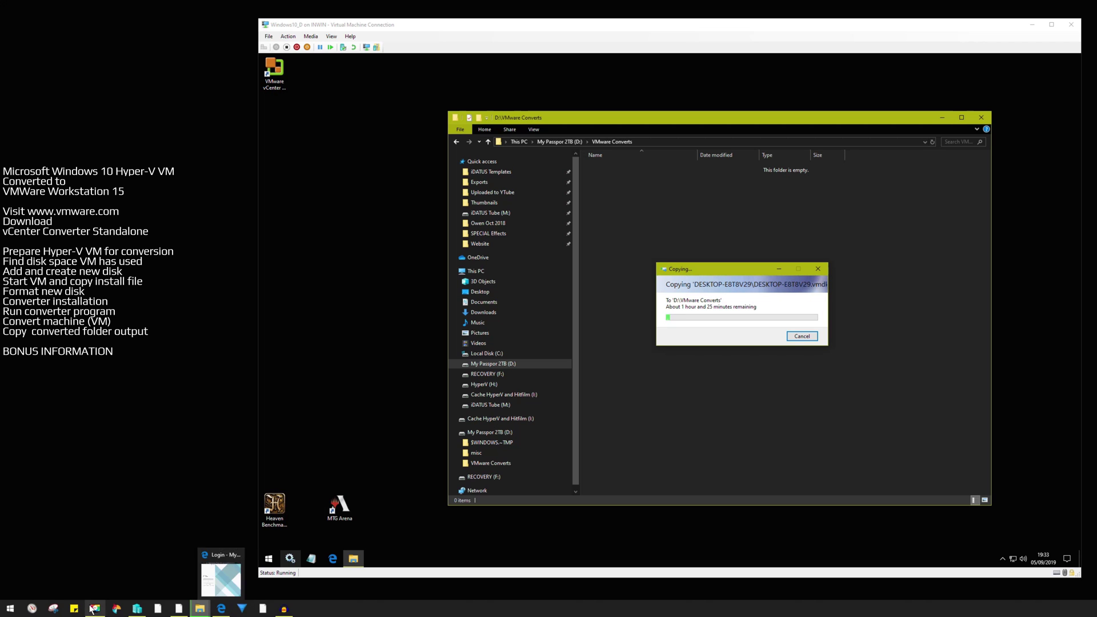
pyautogui.moveTo(91, 611)
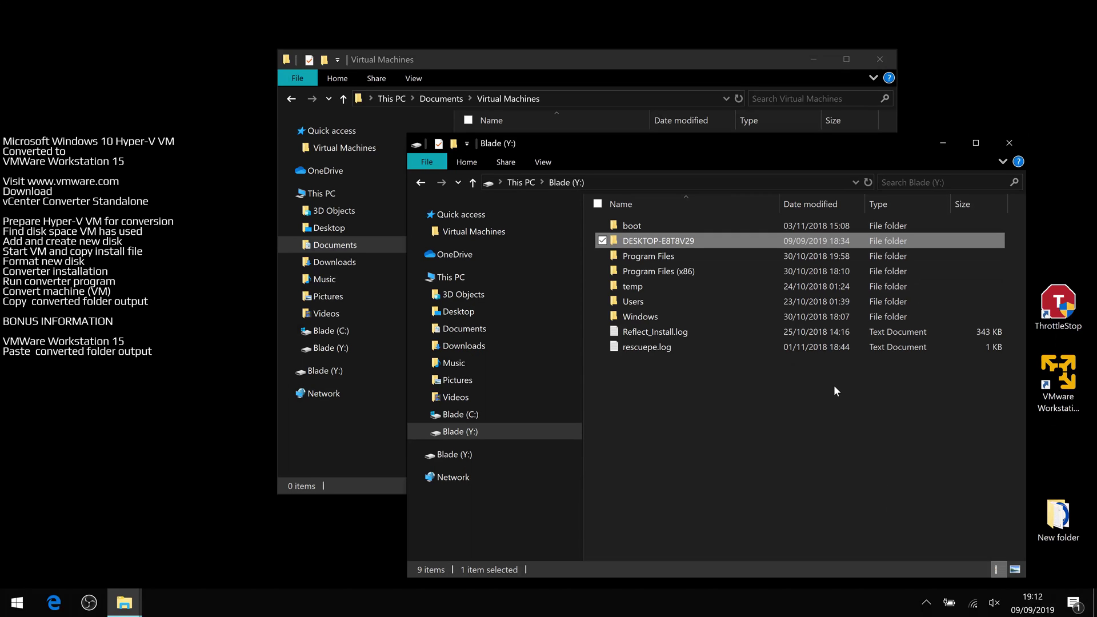
# Step: Copy the DESKTOP-E8T8V29 folder from Blade (Y:) into the Virtual Machines folder in Documents
pyautogui.moveTo(698, 247)
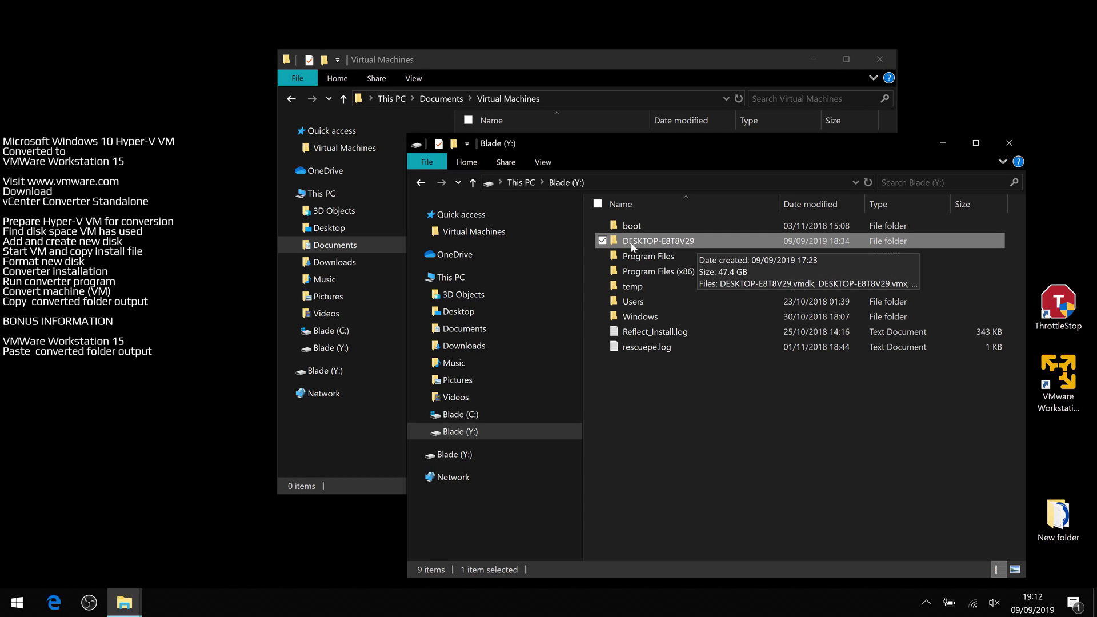
pyautogui.rightClick(661, 244)
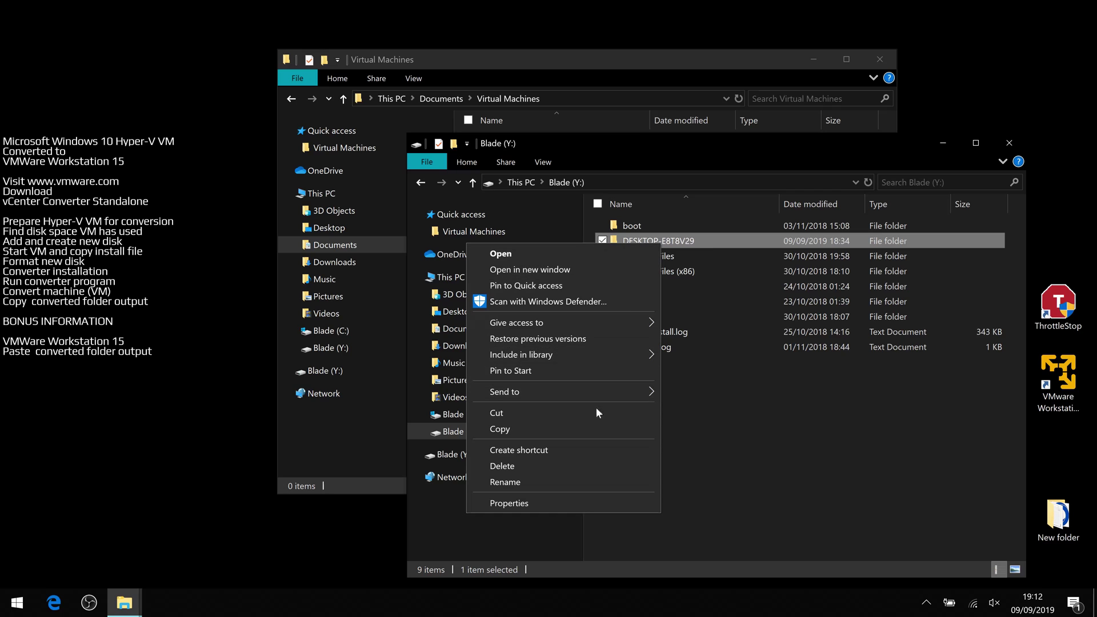
pyautogui.click(581, 430)
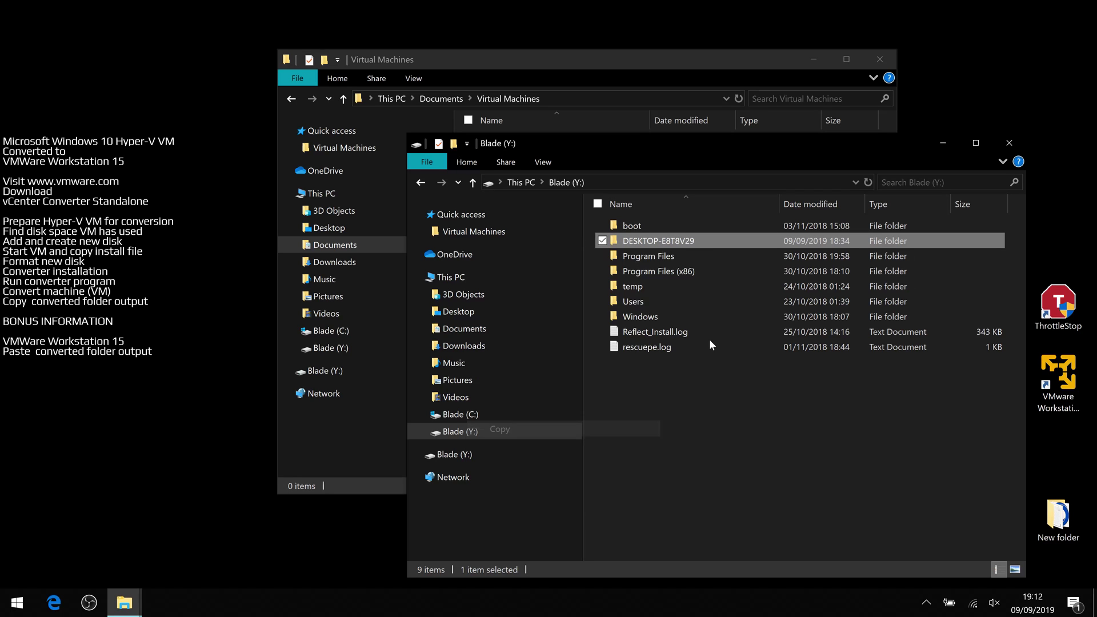
pyautogui.click(942, 144)
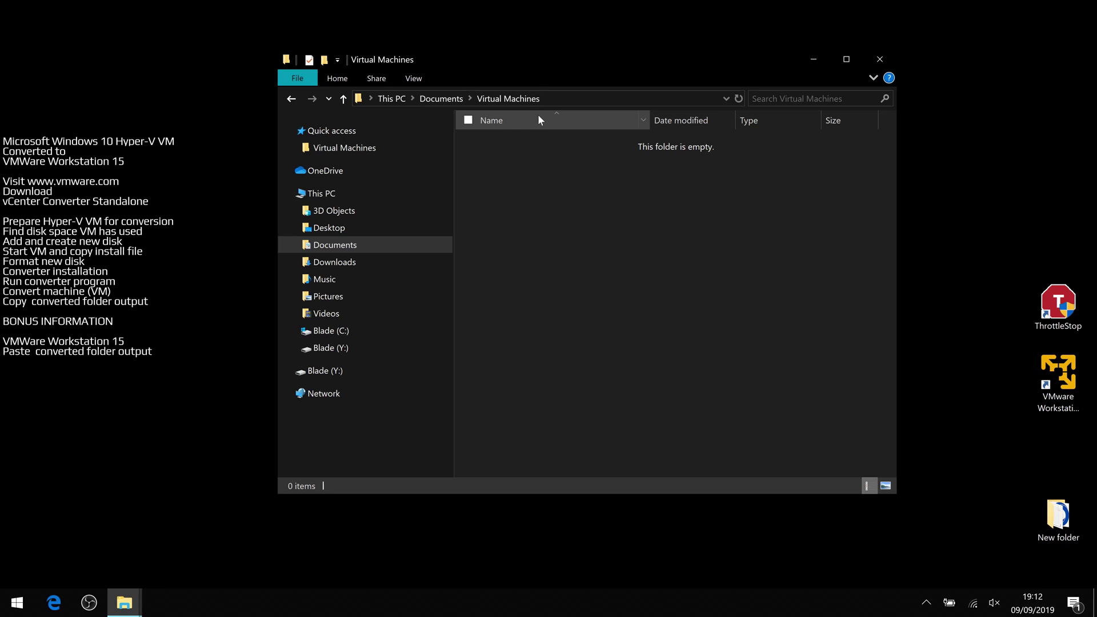
pyautogui.rightClick(560, 204)
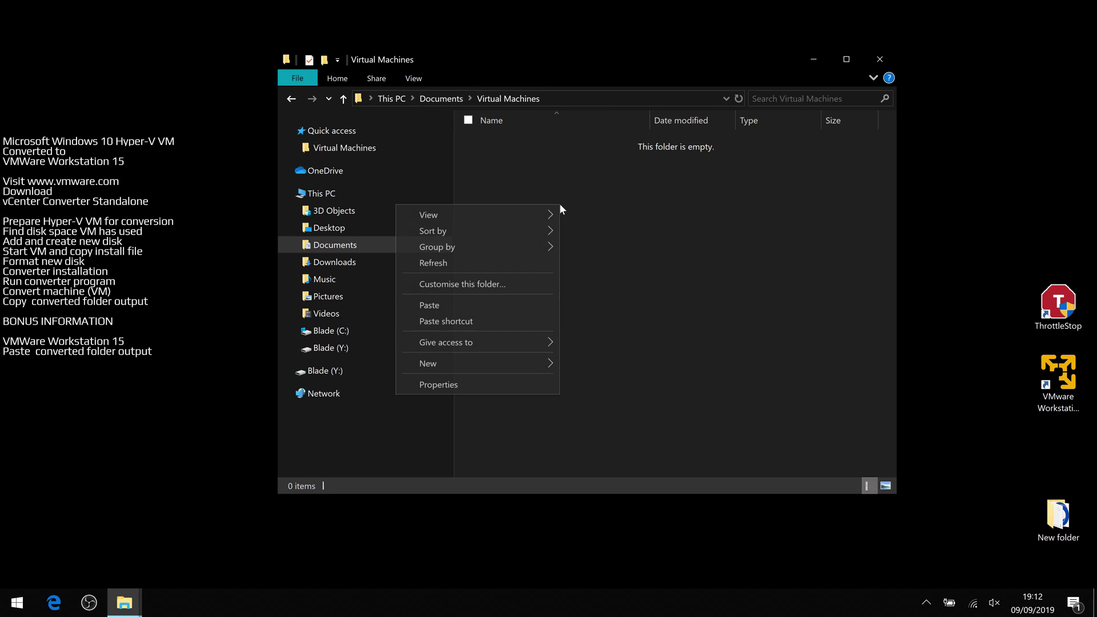
pyautogui.click(497, 304)
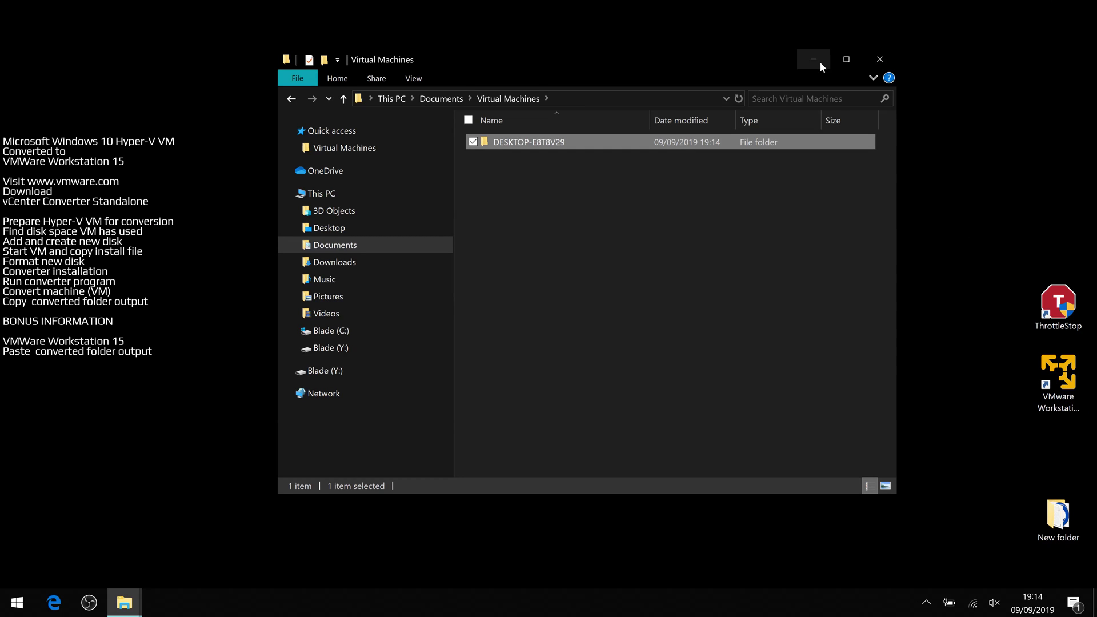
# Step: Switch to VMware Workstation 15 Player and open DESKTOP-E8T8V29.vmx from the DESKTOP-E8T8V29 folder in Documents > Virtual Machines
pyautogui.click(815, 61)
pyautogui.click(1054, 384)
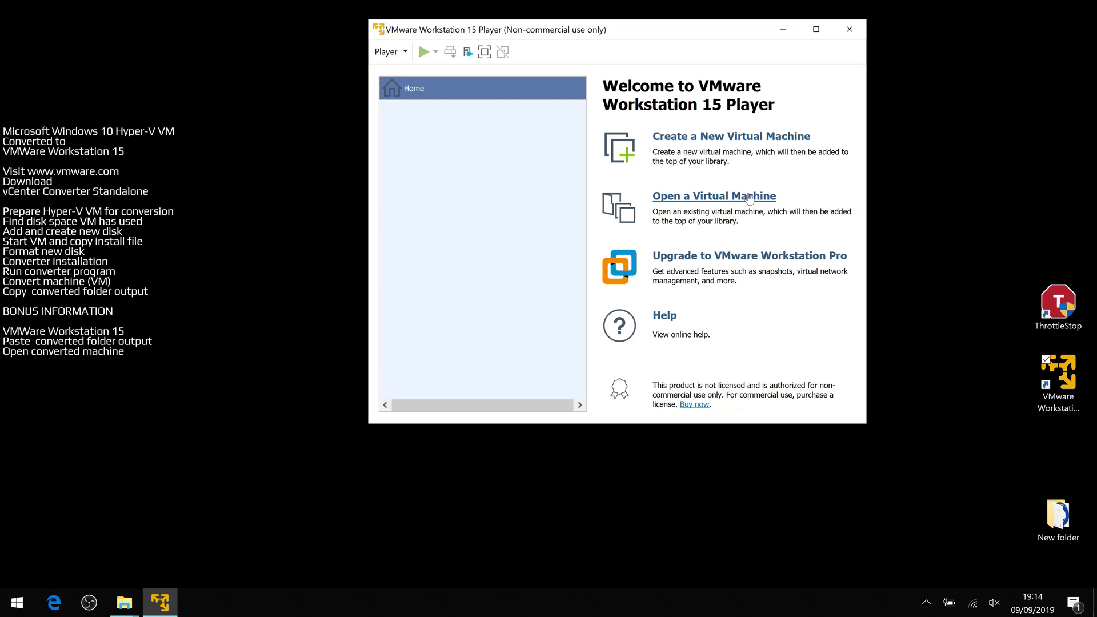
pyautogui.click(713, 200)
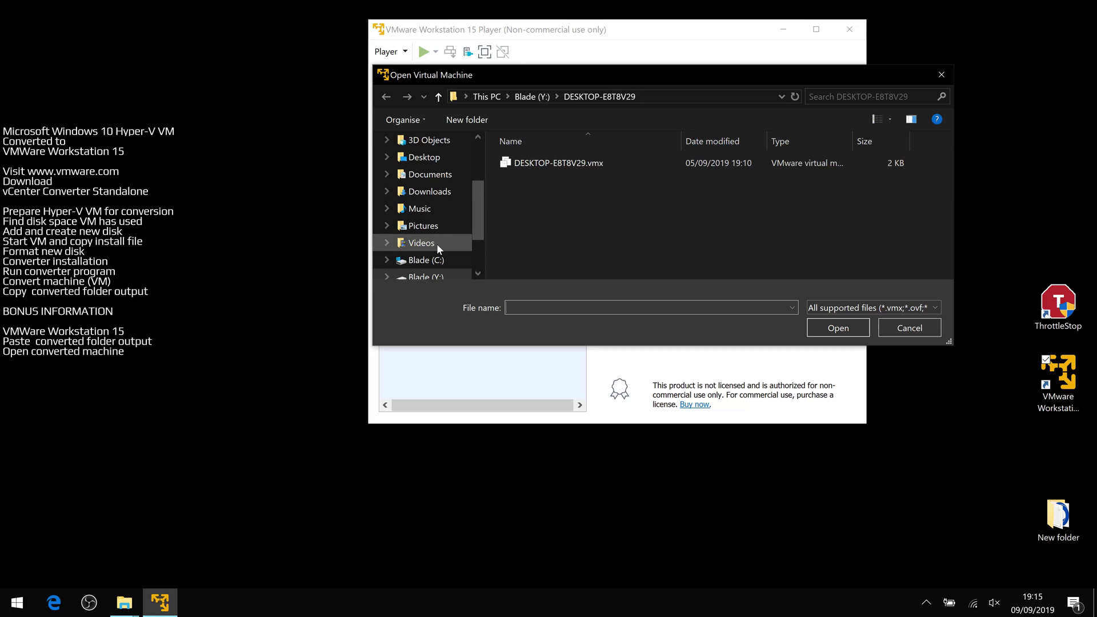
pyautogui.moveTo(474, 210); pyautogui.dragTo(473, 233)
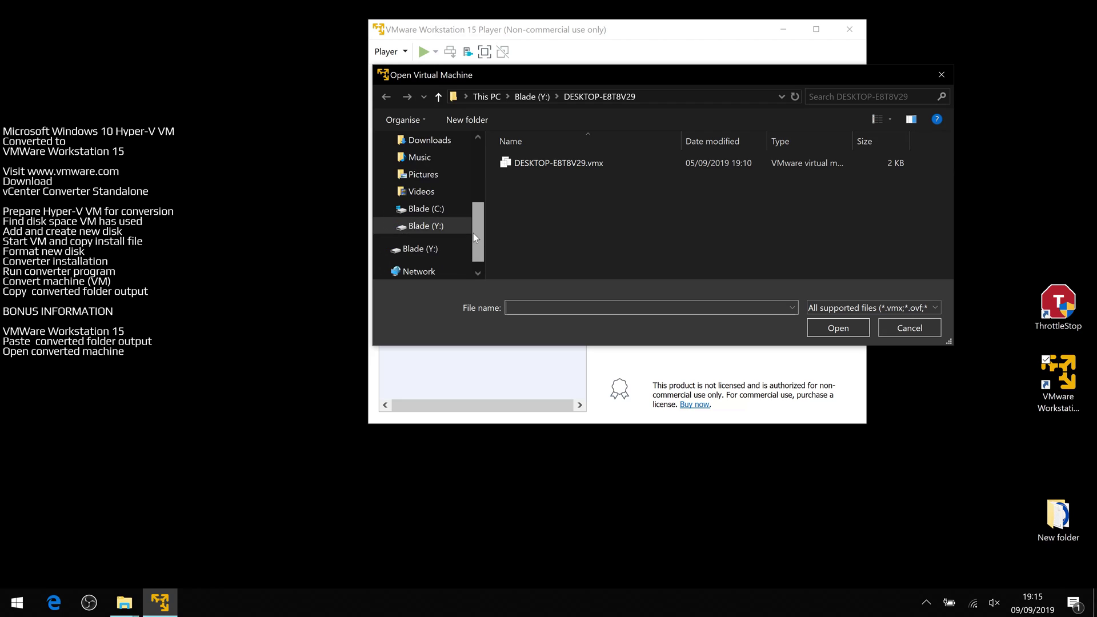
pyautogui.scroll(1, 476, 218)
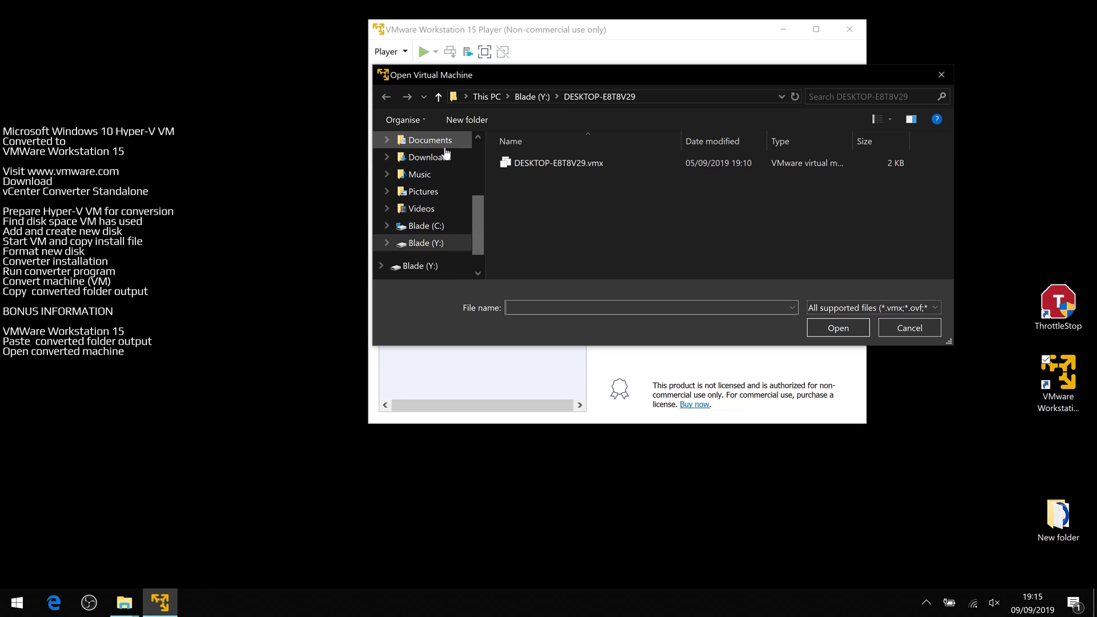
pyautogui.click(429, 140)
pyautogui.doubleClick(529, 240)
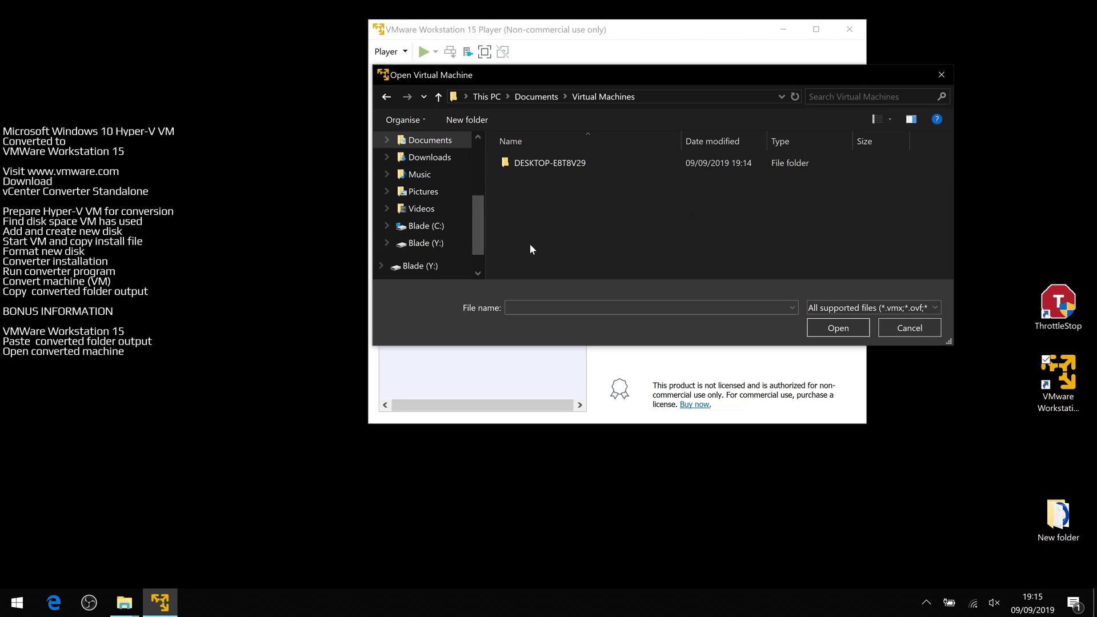
pyautogui.doubleClick(556, 164)
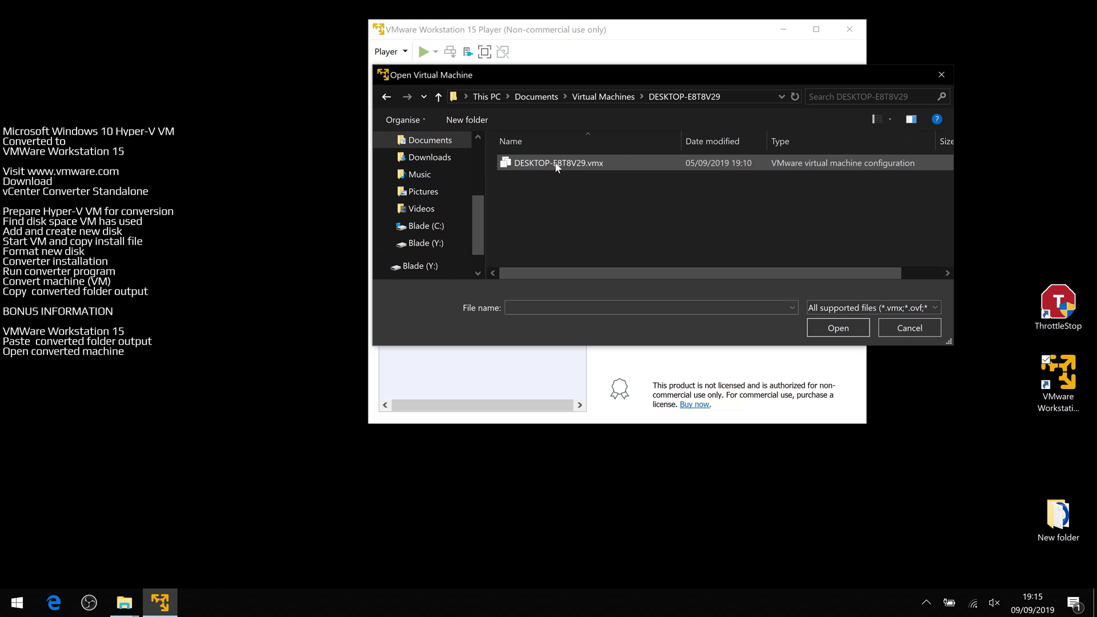
pyautogui.click(594, 164)
pyautogui.click(835, 329)
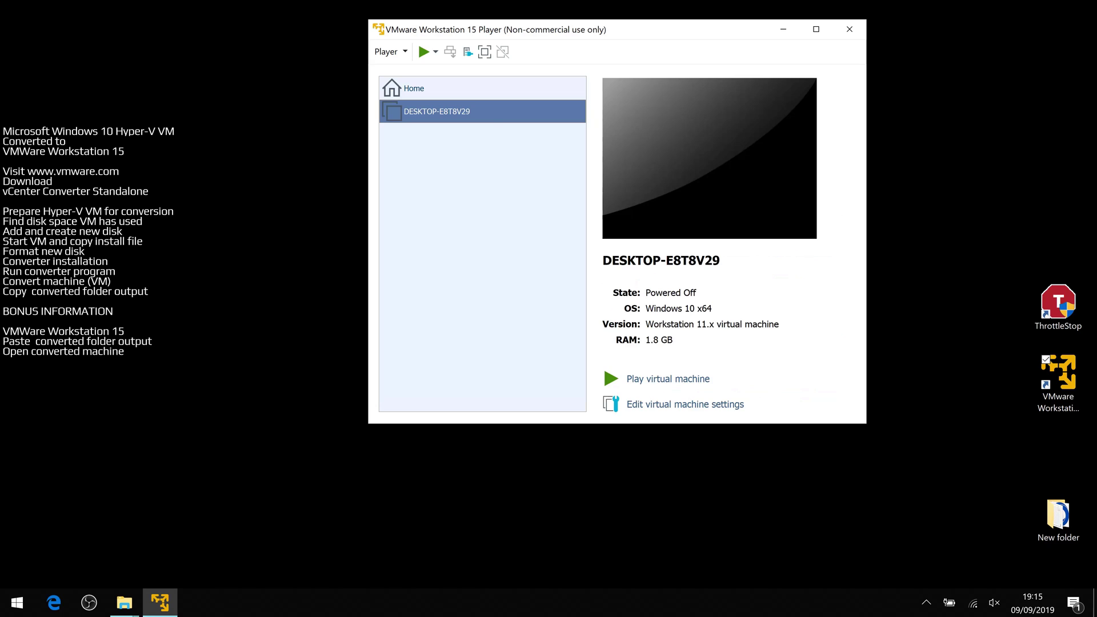
# Step: Remove both serial ports and the floppy drive from the virtual machine's hardware settings
pyautogui.click(656, 406)
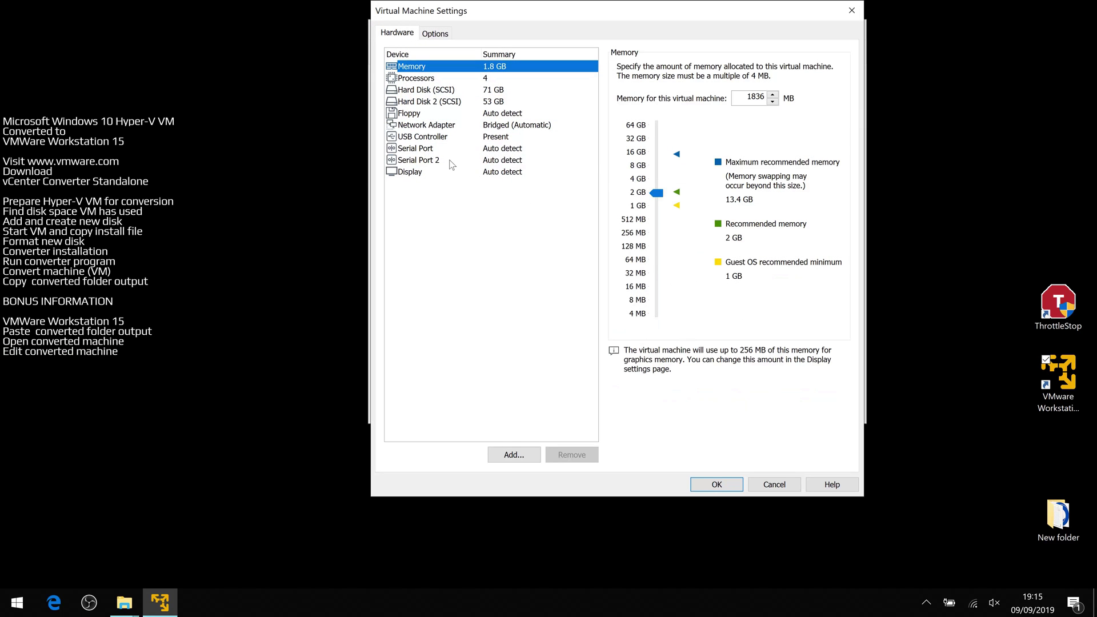
pyautogui.click(434, 160)
pyautogui.click(572, 455)
pyautogui.click(434, 150)
pyautogui.click(571, 454)
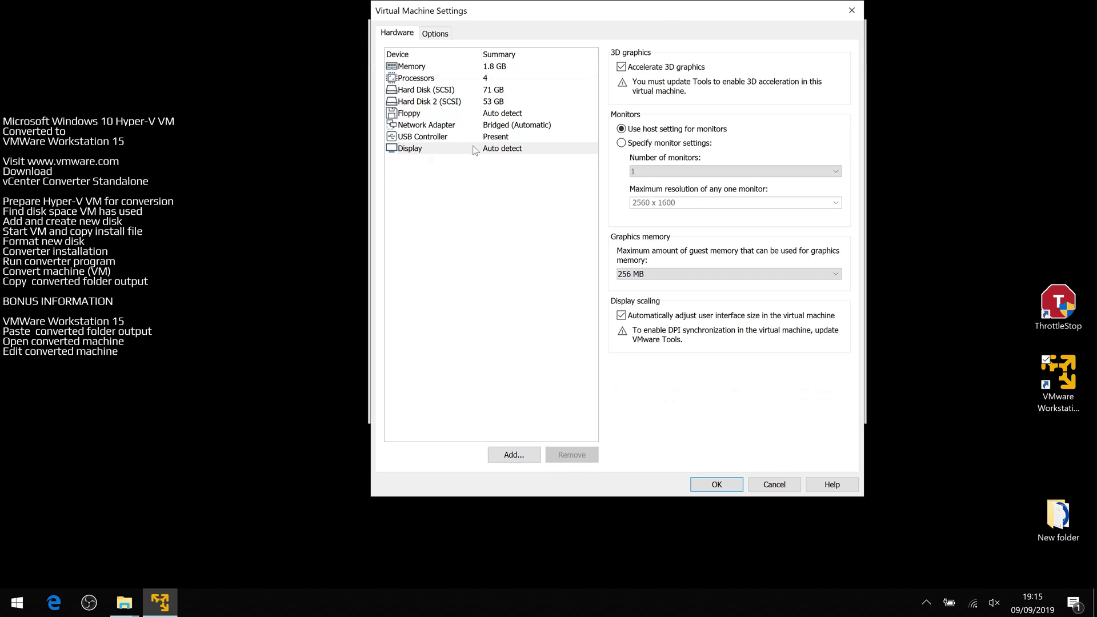
pyautogui.click(430, 113)
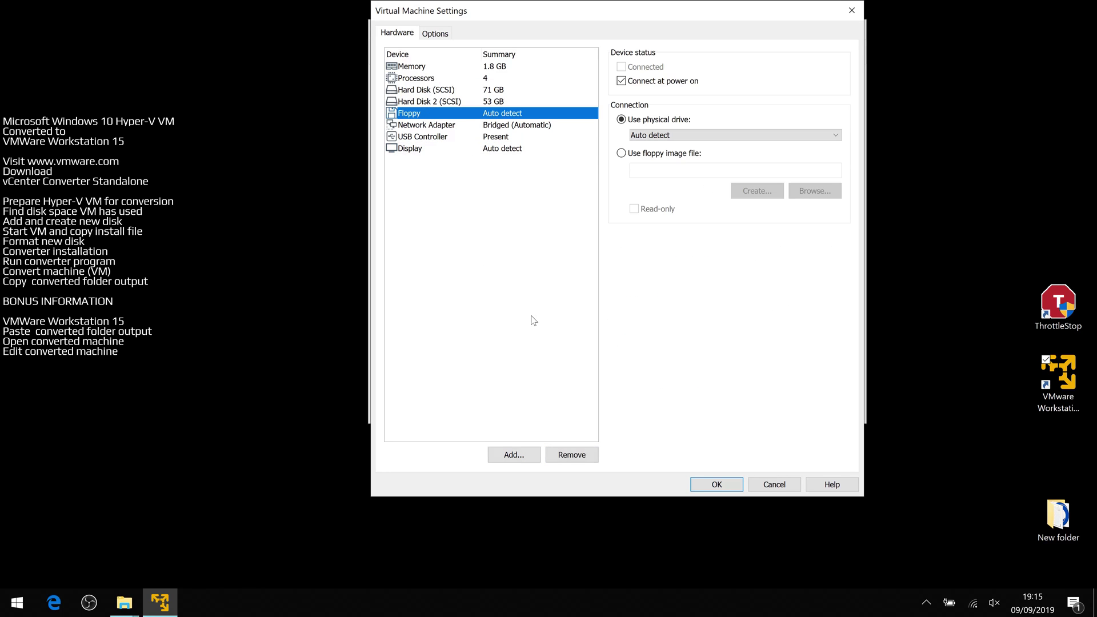
pyautogui.click(572, 455)
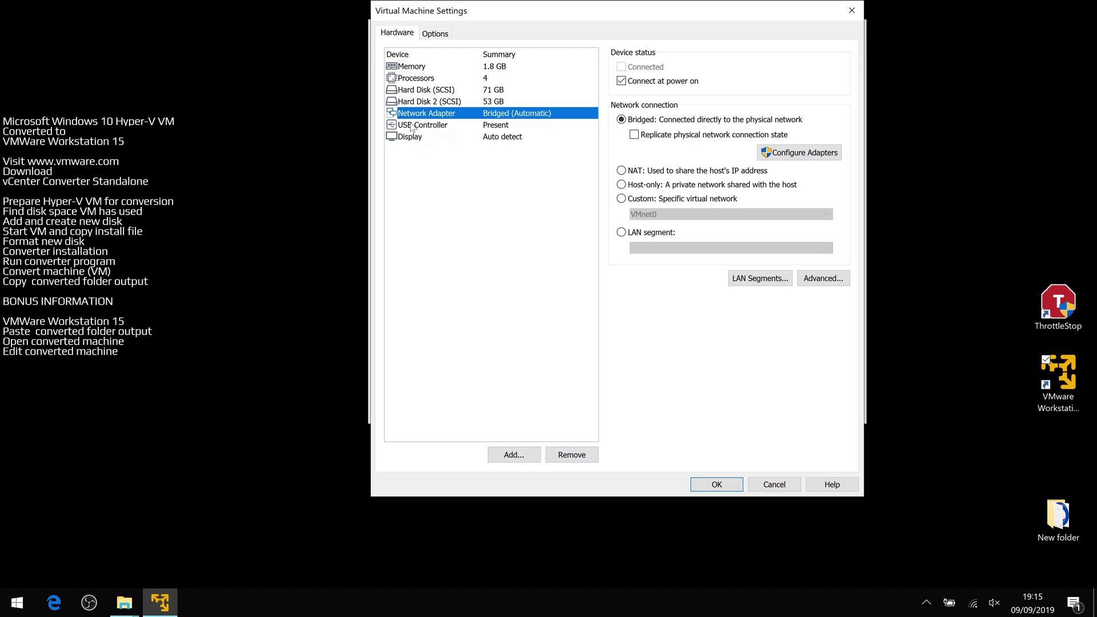
# Step: Add a sound card and a CD/DVD drive to the virtual machine's hardware
pyautogui.click(514, 454)
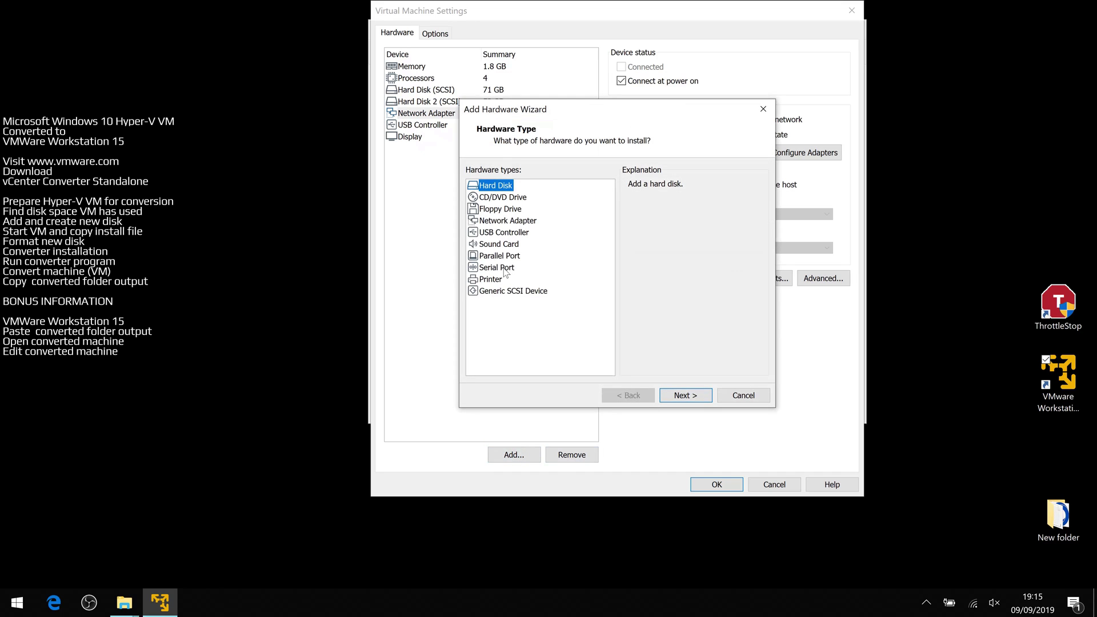
pyautogui.click(498, 245)
pyautogui.click(689, 399)
pyautogui.click(513, 455)
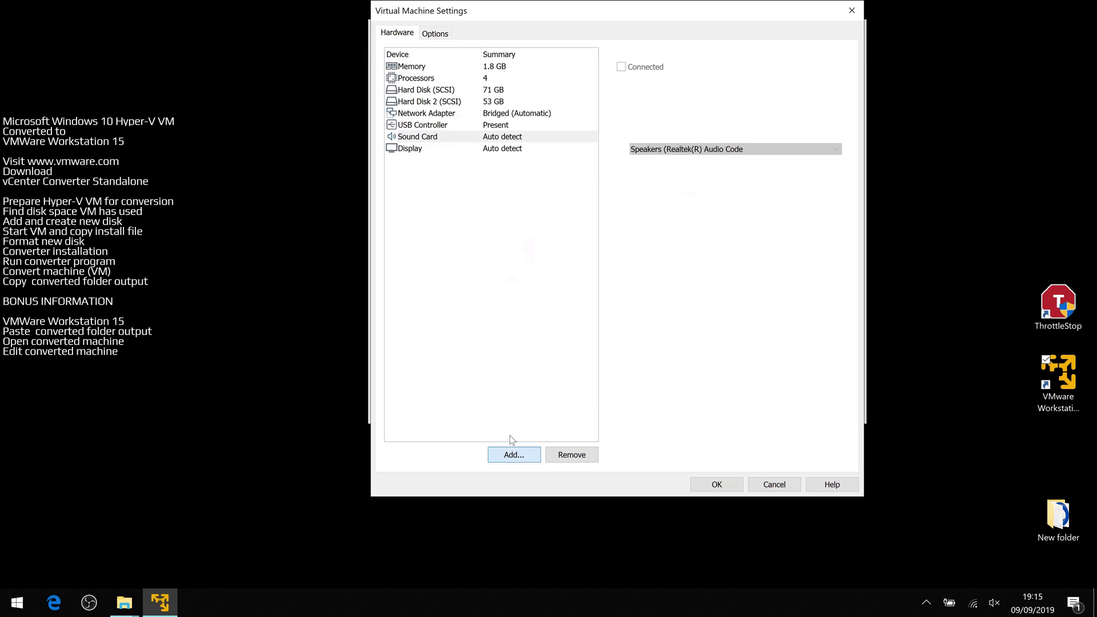
pyautogui.click(499, 200)
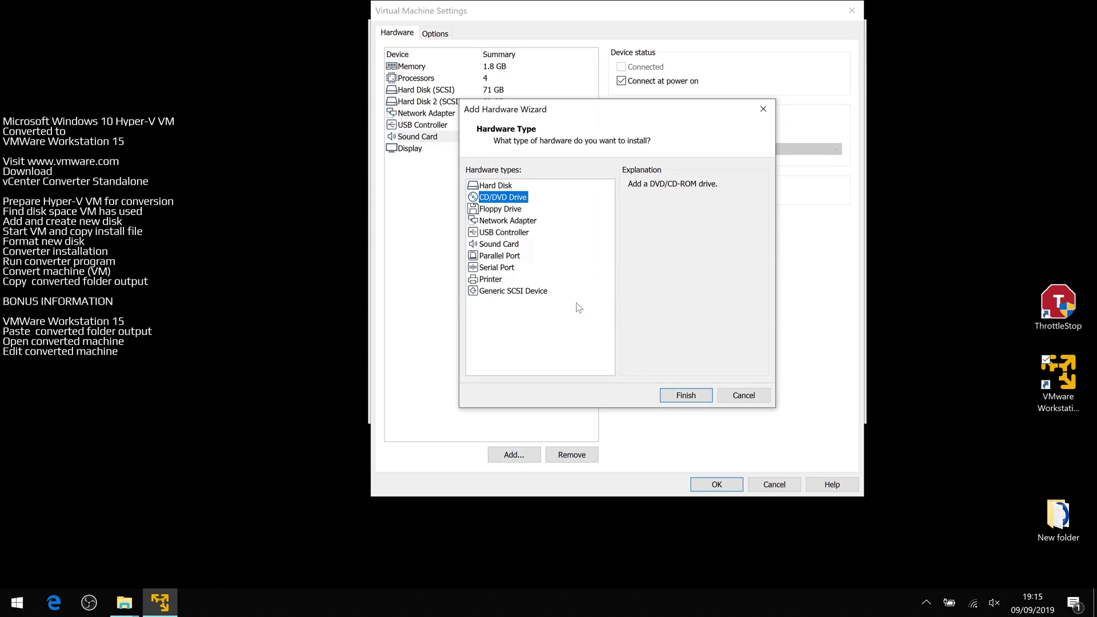
pyautogui.click(685, 398)
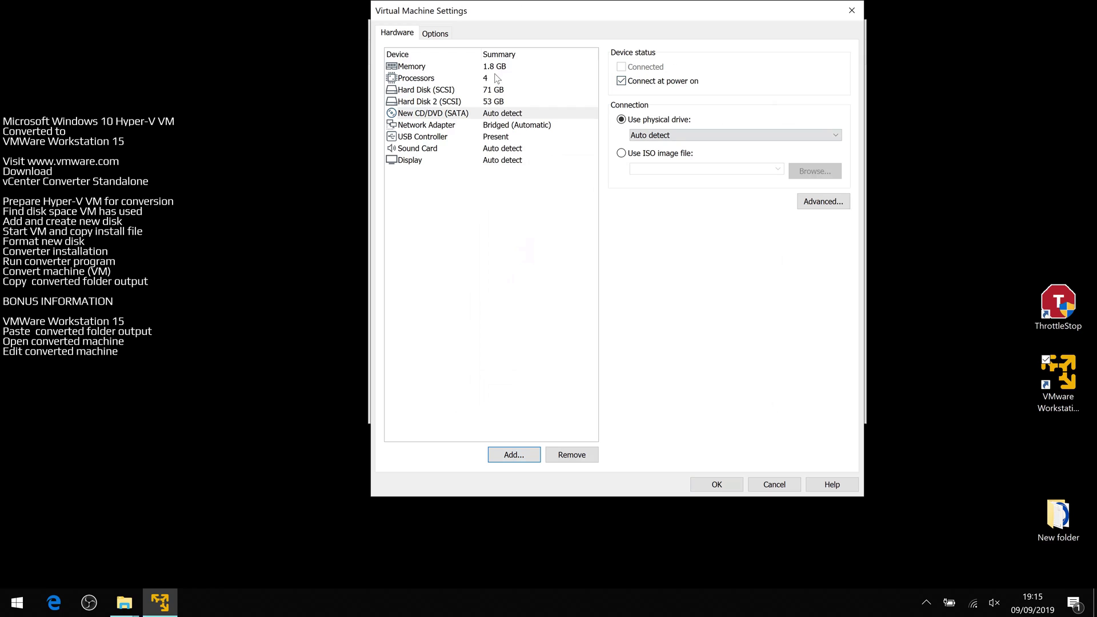
# Step: Set the memory to 4096 MB and the processor cores to 6, with Virtualize Intel VT-x/EPT or AMD-V/RVI enabled
pyautogui.click(413, 66)
pyautogui.moveTo(658, 200); pyautogui.dragTo(650, 180)
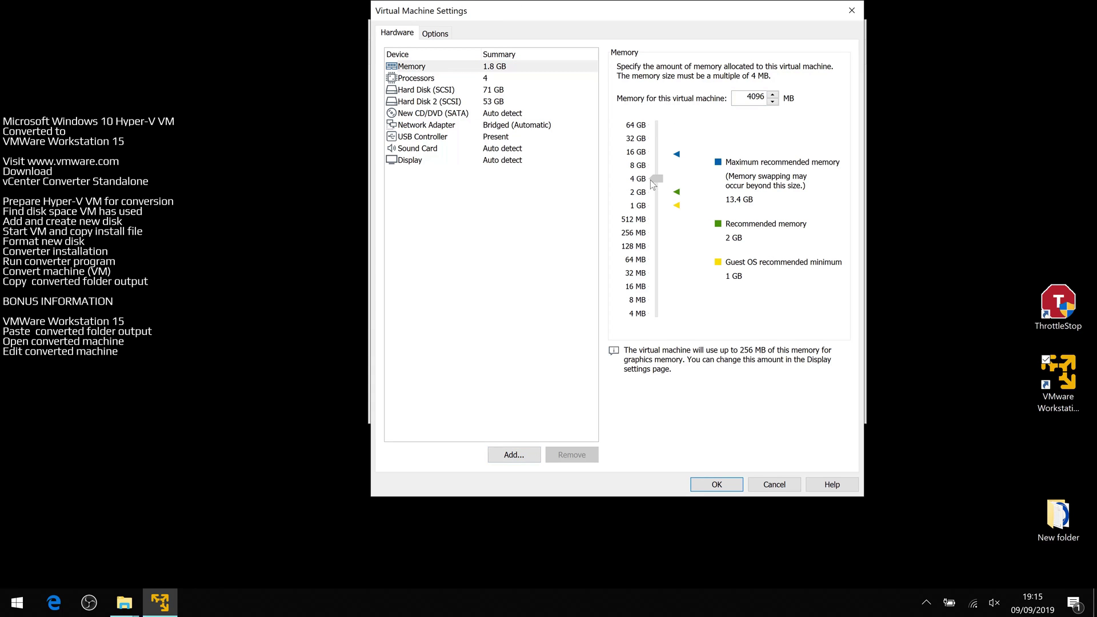
pyautogui.click(441, 83)
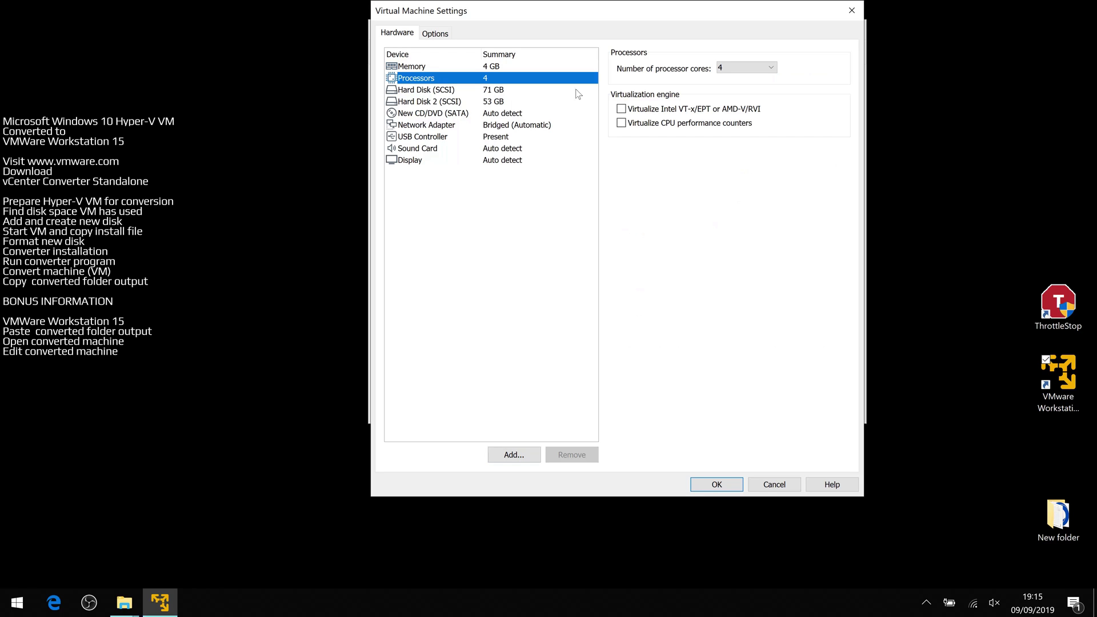
pyautogui.click(771, 67)
pyautogui.click(742, 112)
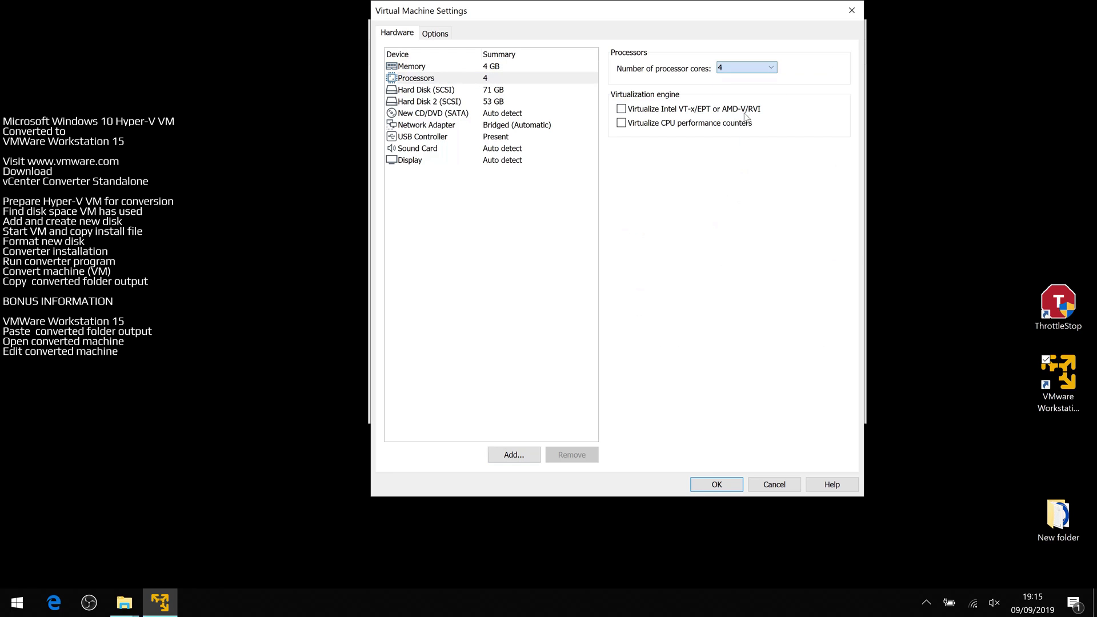
pyautogui.click(621, 109)
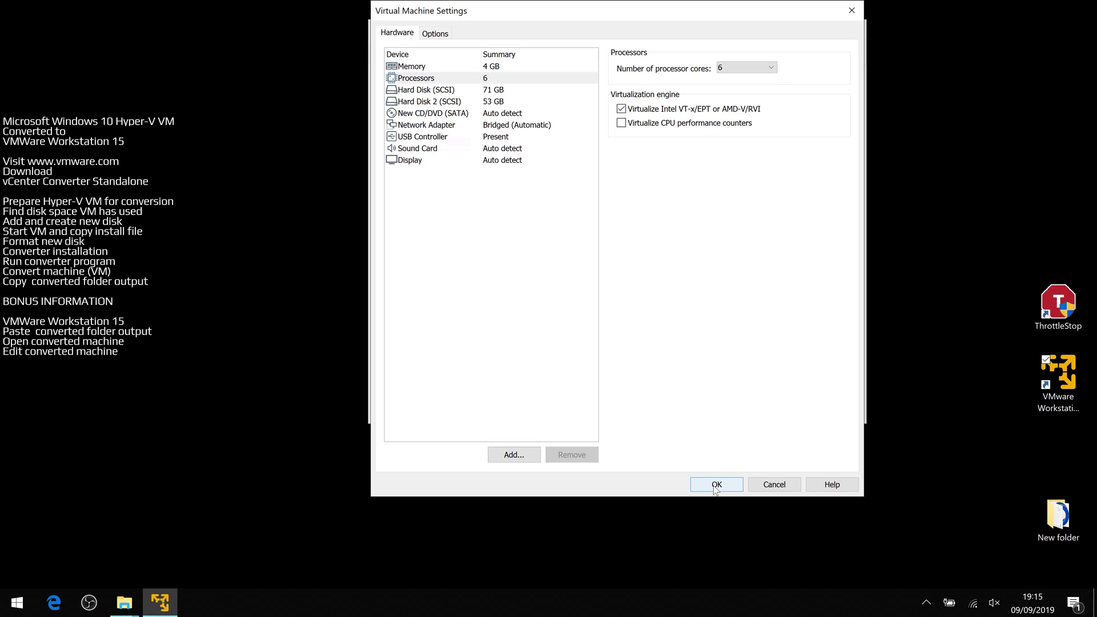
# Step: Remove Hard Disk 2 (SCSI) from the virtual machine and save the hardware settings
pyautogui.click(445, 102)
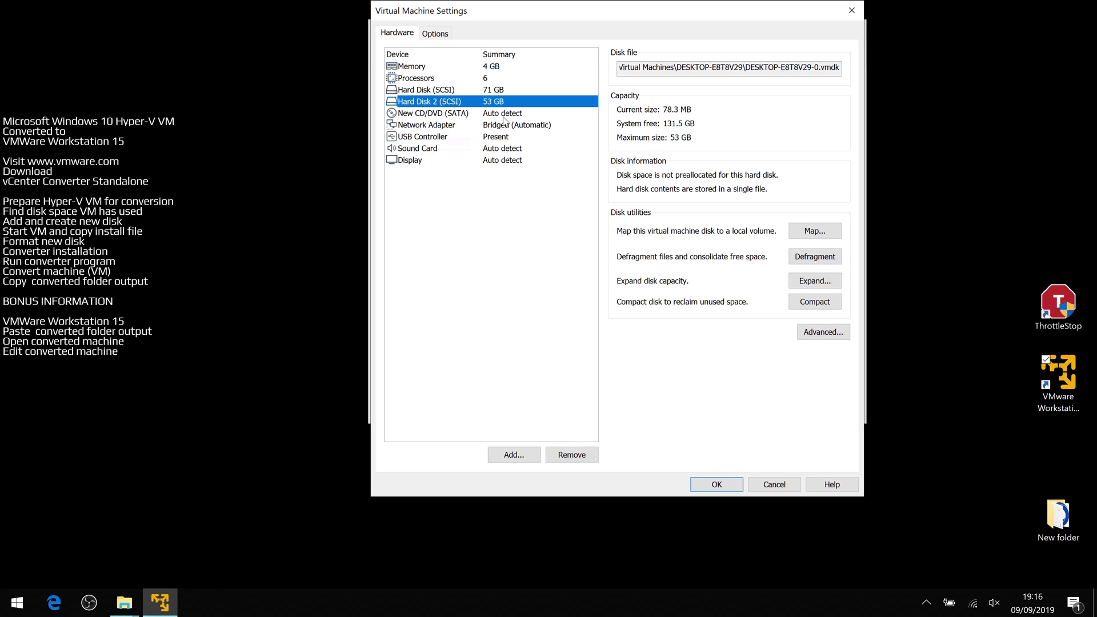
pyautogui.click(572, 455)
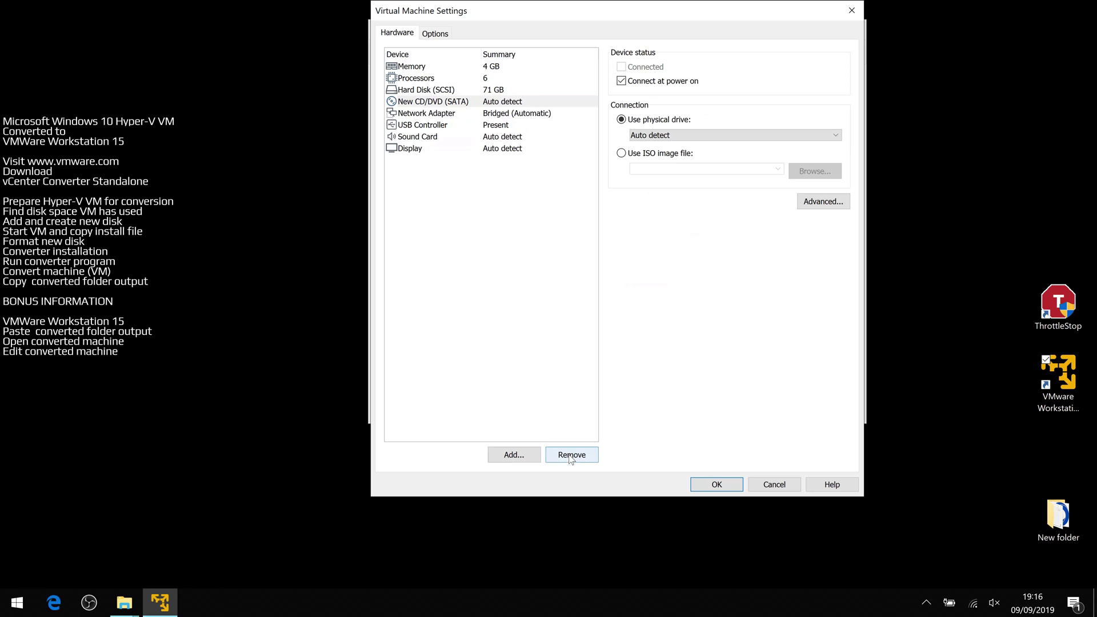
pyautogui.click(724, 489)
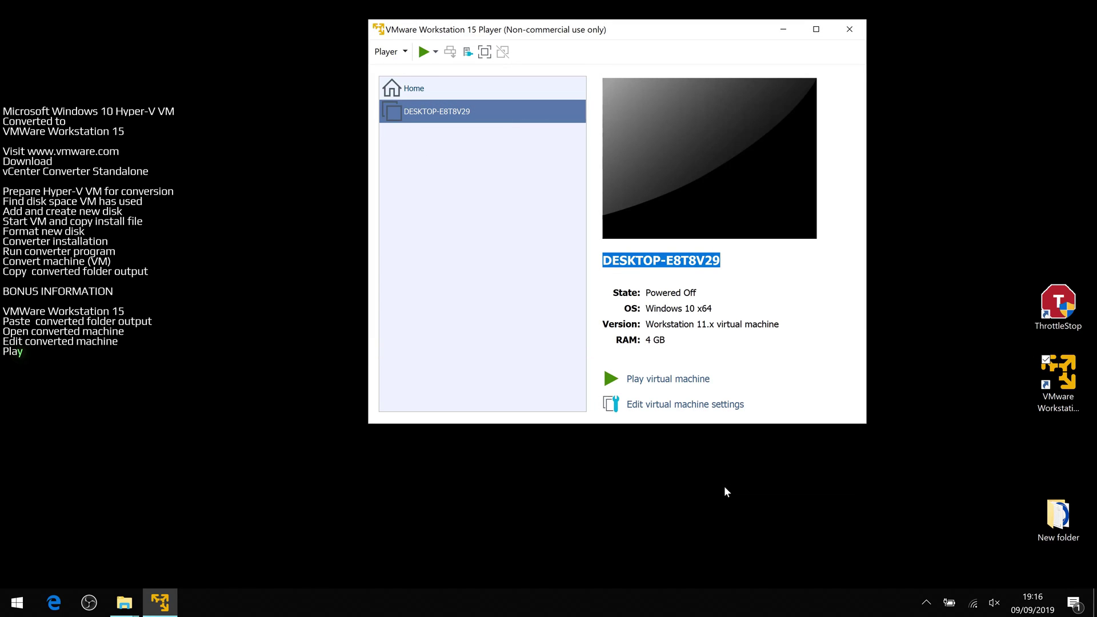
# Step: Start the virtual machine, decline connecting sata0:0 at every power-on, and sign in to Windows with the account password
pyautogui.click(652, 378)
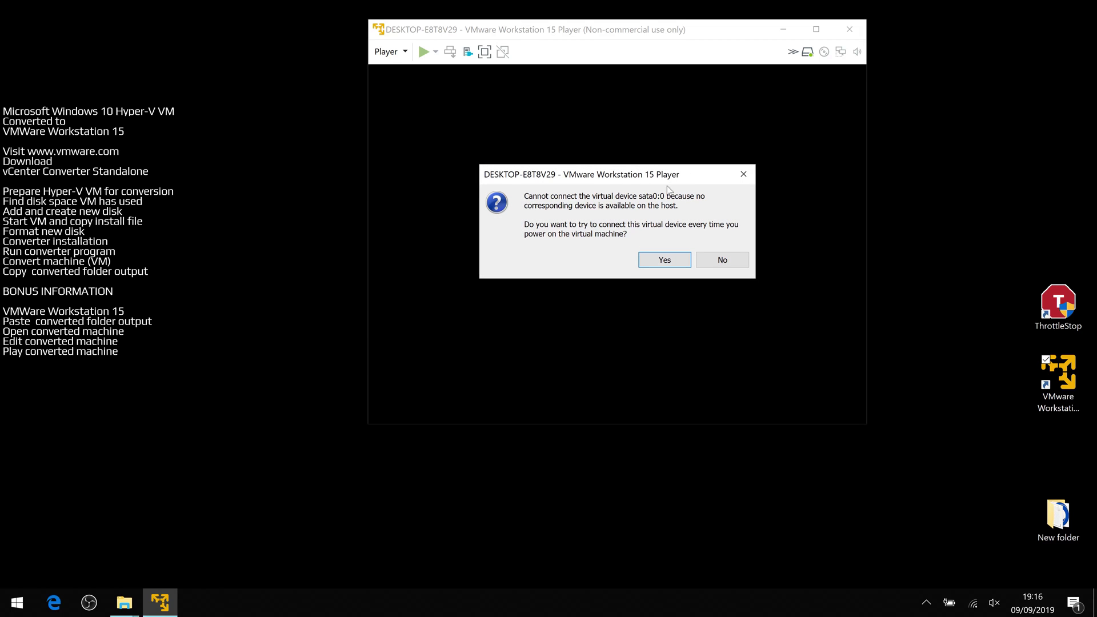
pyautogui.click(715, 261)
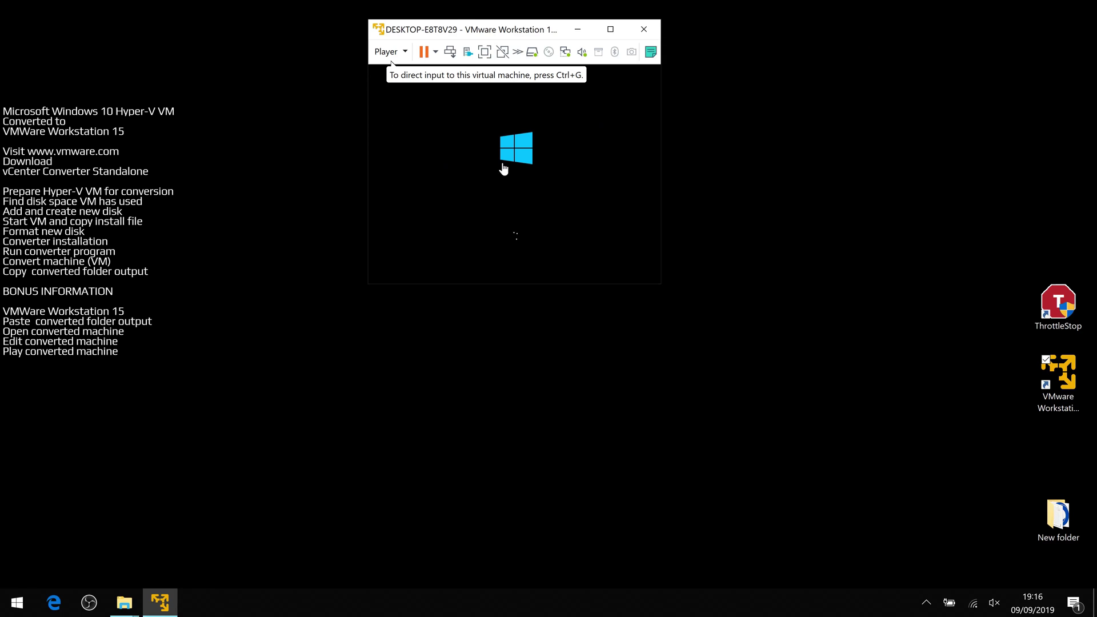
pyautogui.click(529, 158)
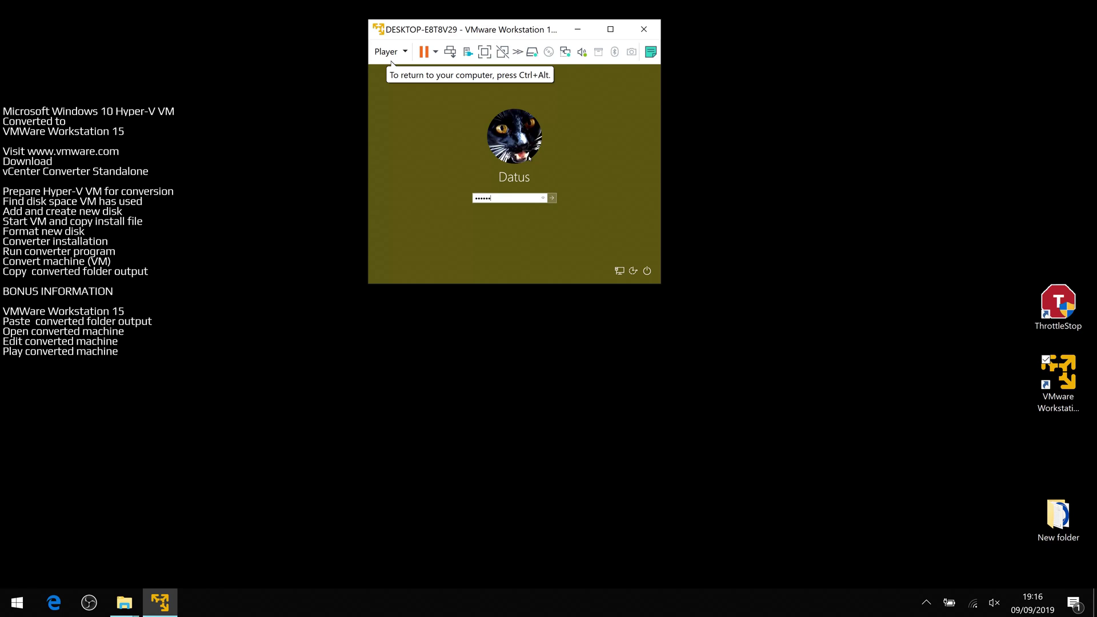
pyautogui.write('•')
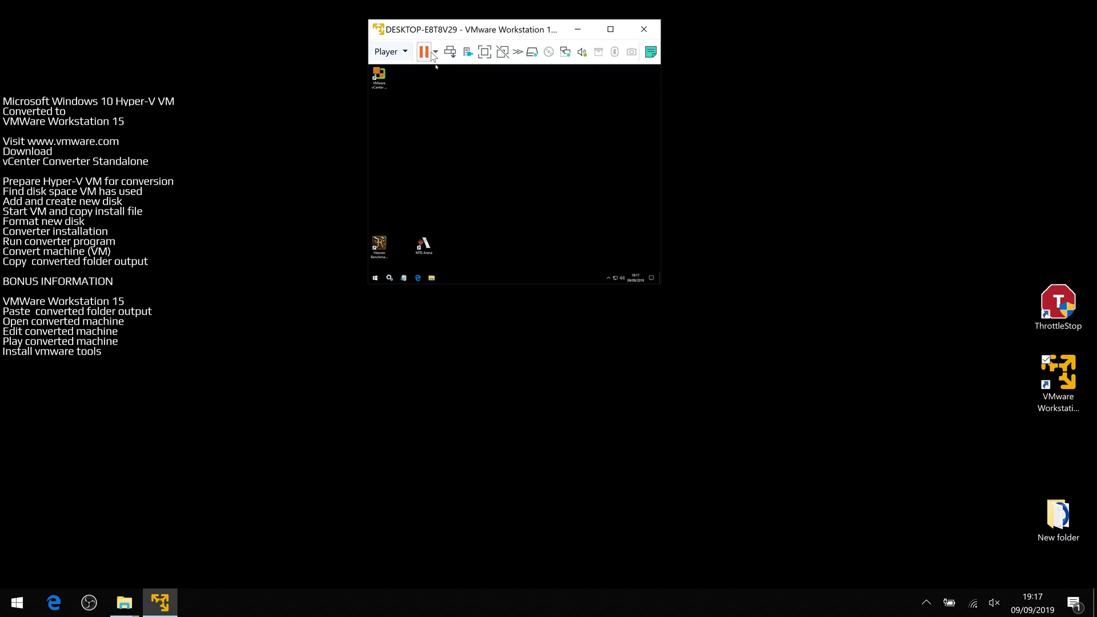
# Step: Load the VMware Tools disc in the virtual machine and run its setup64.exe, allowing it to make changes
pyautogui.click(406, 53)
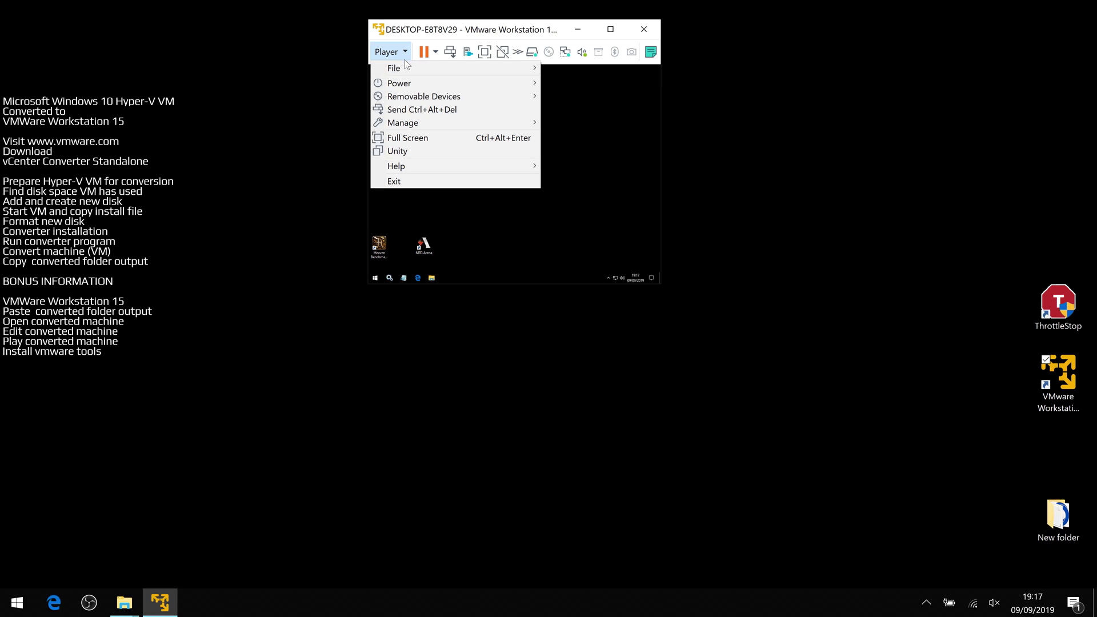
pyautogui.moveTo(414, 120)
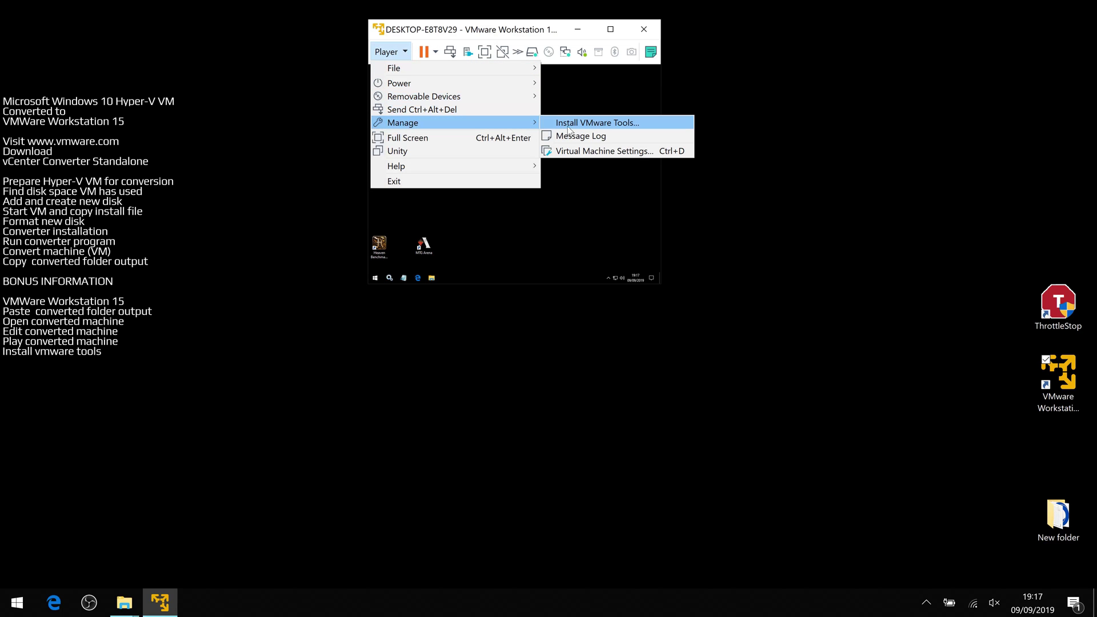
pyautogui.click(589, 127)
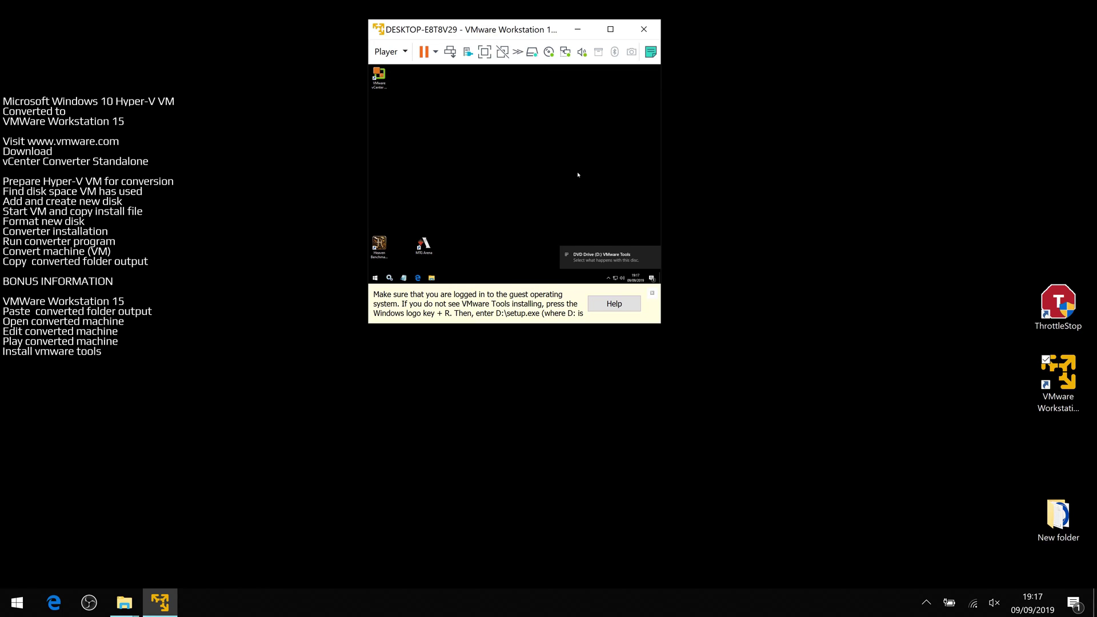
pyautogui.click(593, 260)
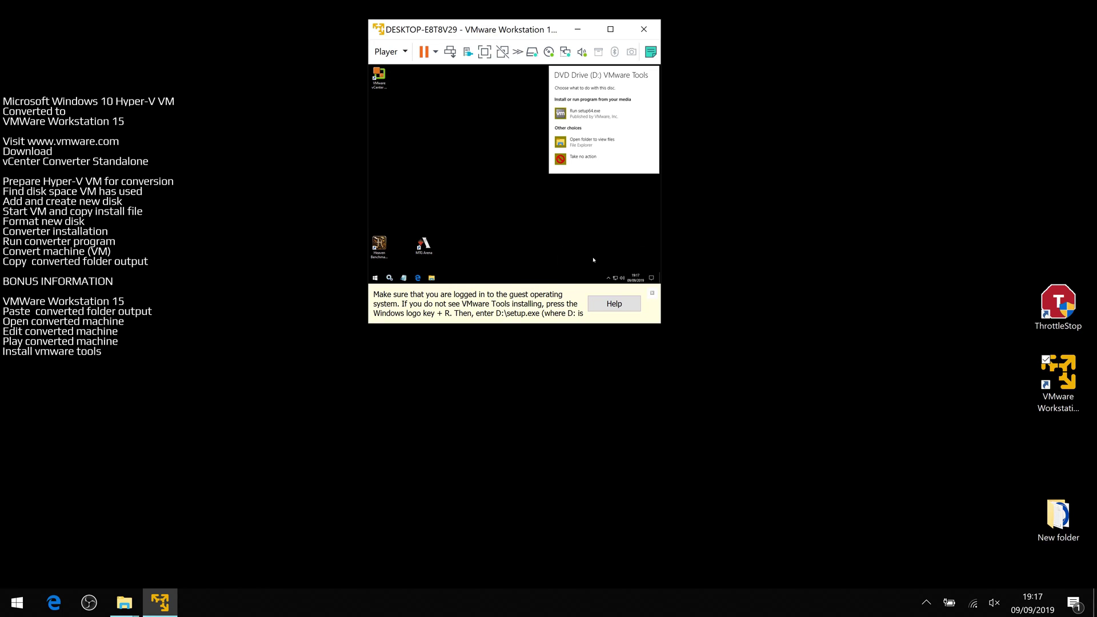
pyautogui.click(591, 114)
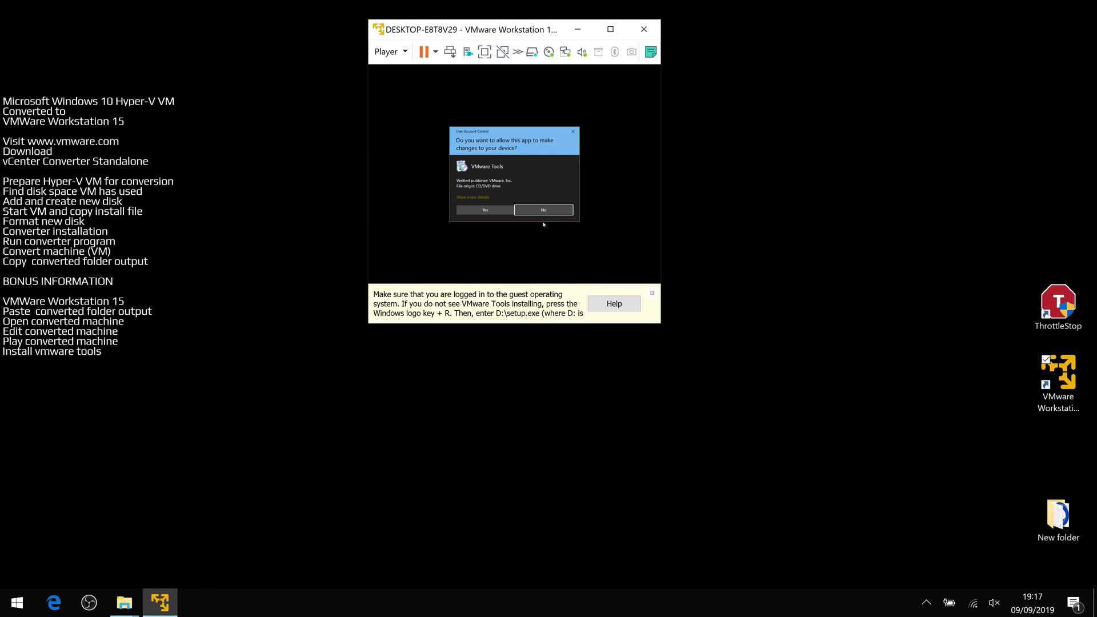
pyautogui.click(492, 213)
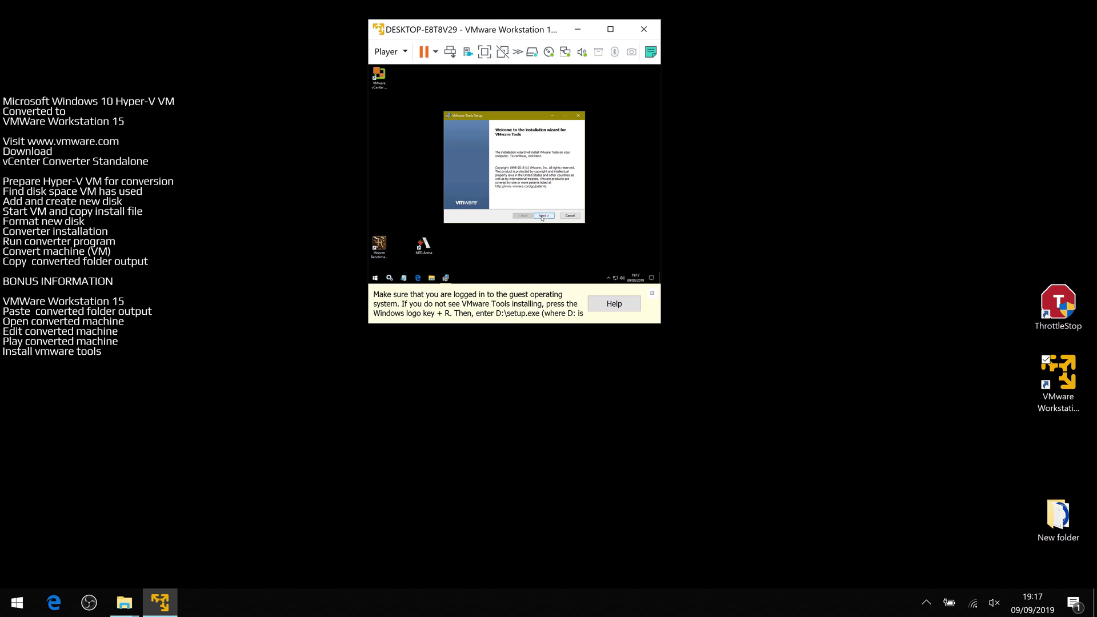
# Step: Install VMware Tools with the Complete setup type and finish the setup wizard
pyautogui.click(543, 216)
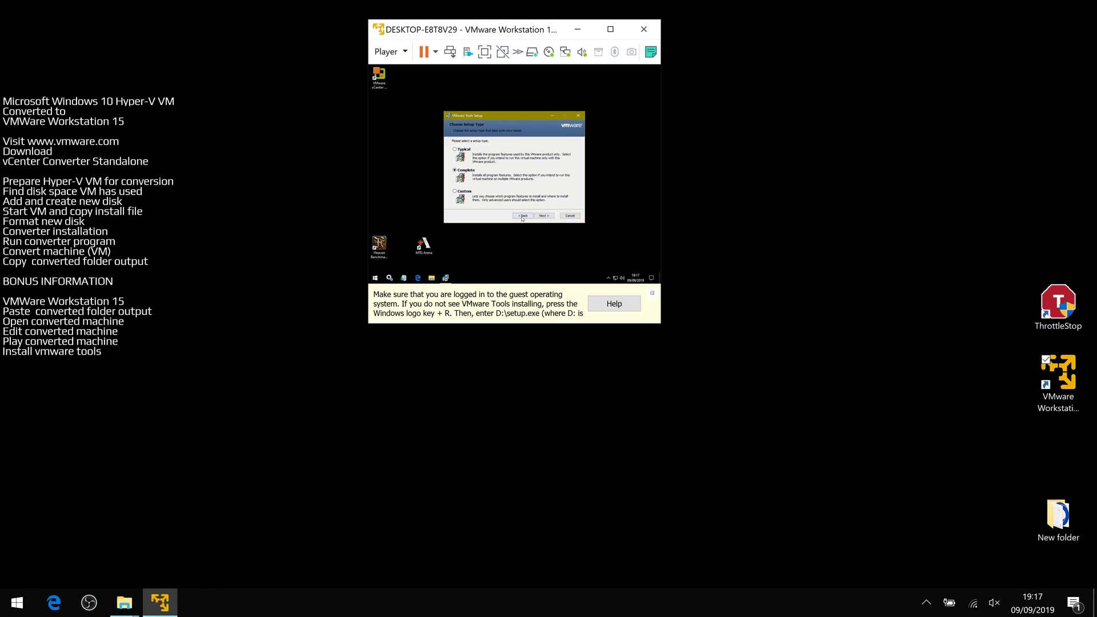
pyautogui.click(545, 217)
pyautogui.click(543, 217)
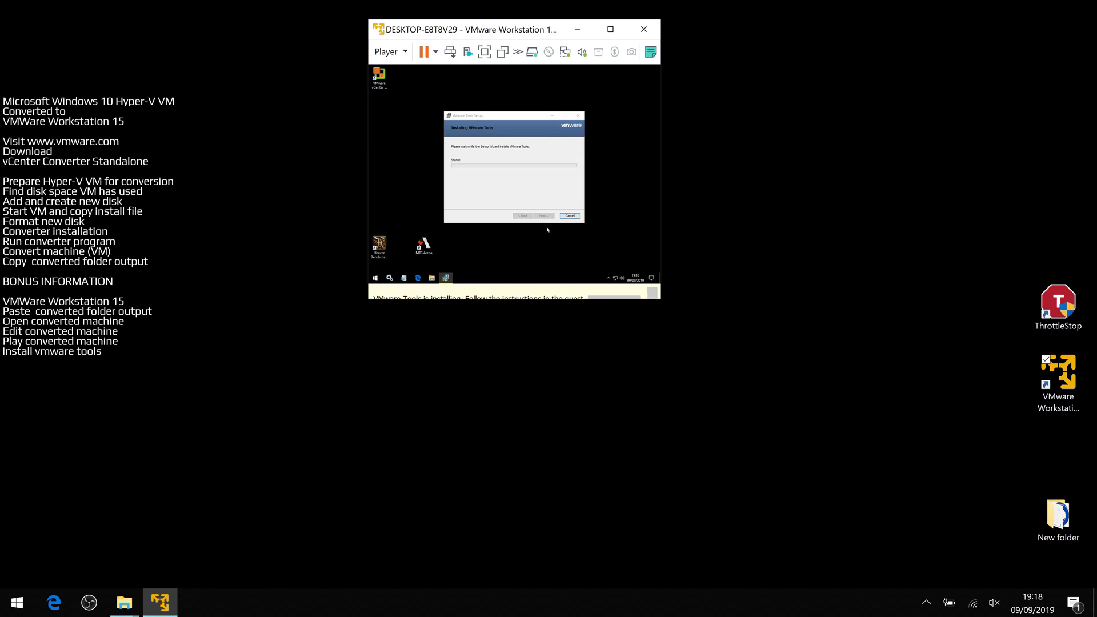
pyautogui.click(544, 216)
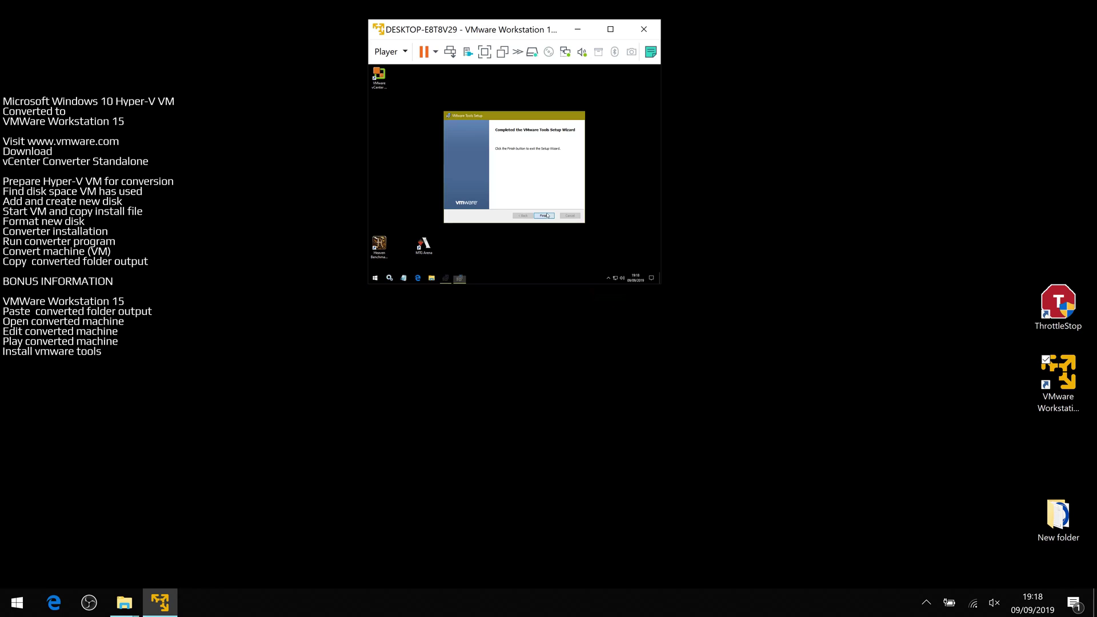
# Step: Restart the virtual machine after the VMware Tools installation and shut it down from the Windows sign-in screen
pyautogui.click(501, 186)
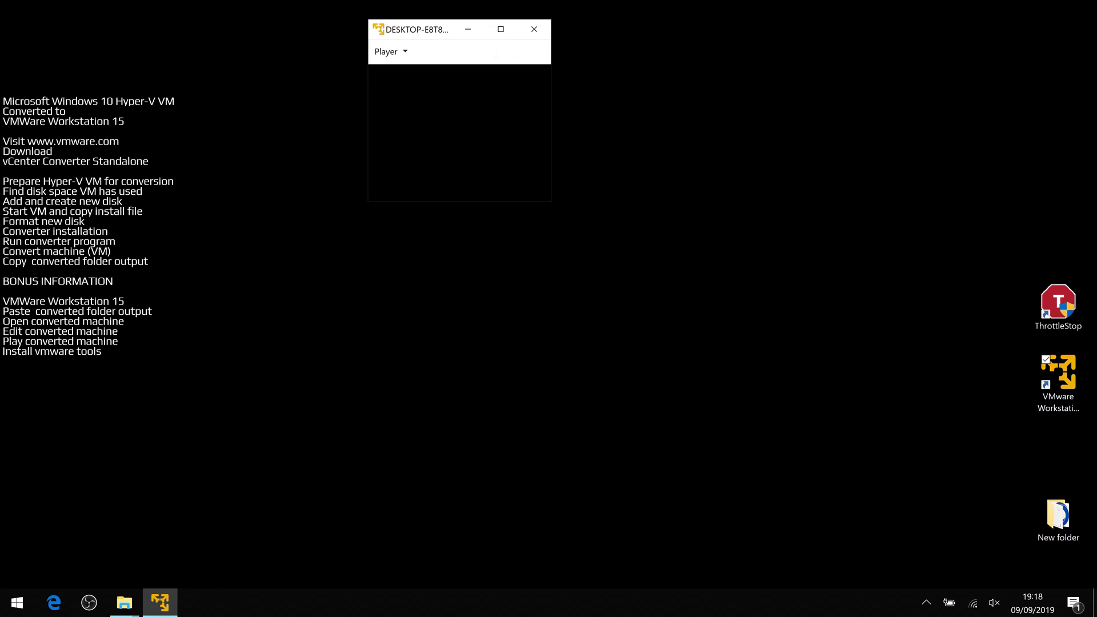
pyautogui.click(576, 156)
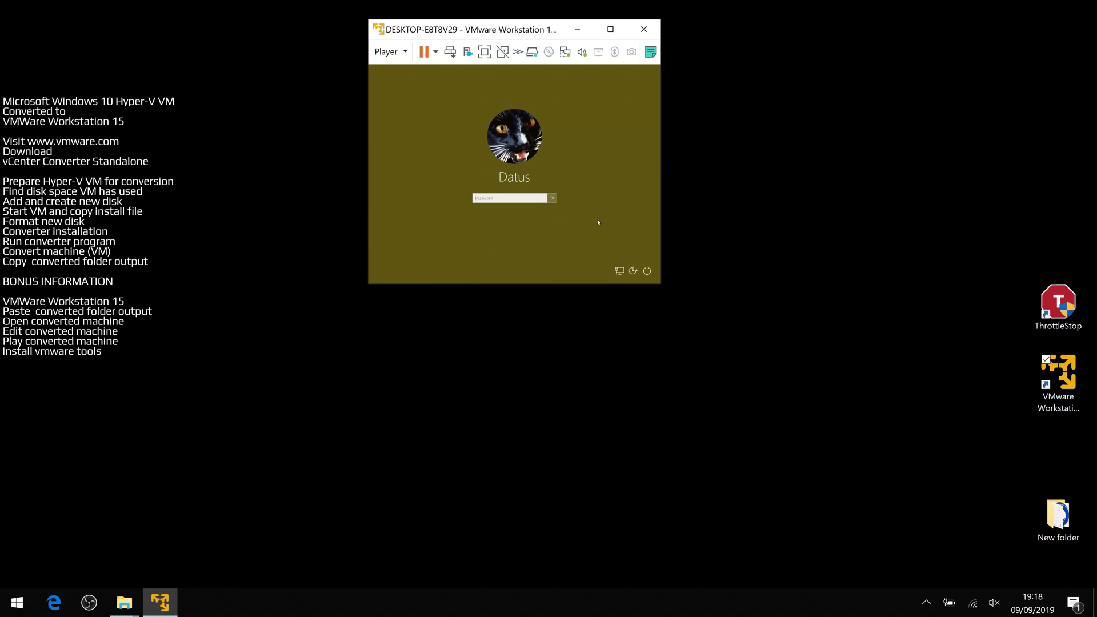
pyautogui.click(646, 271)
pyautogui.click(645, 248)
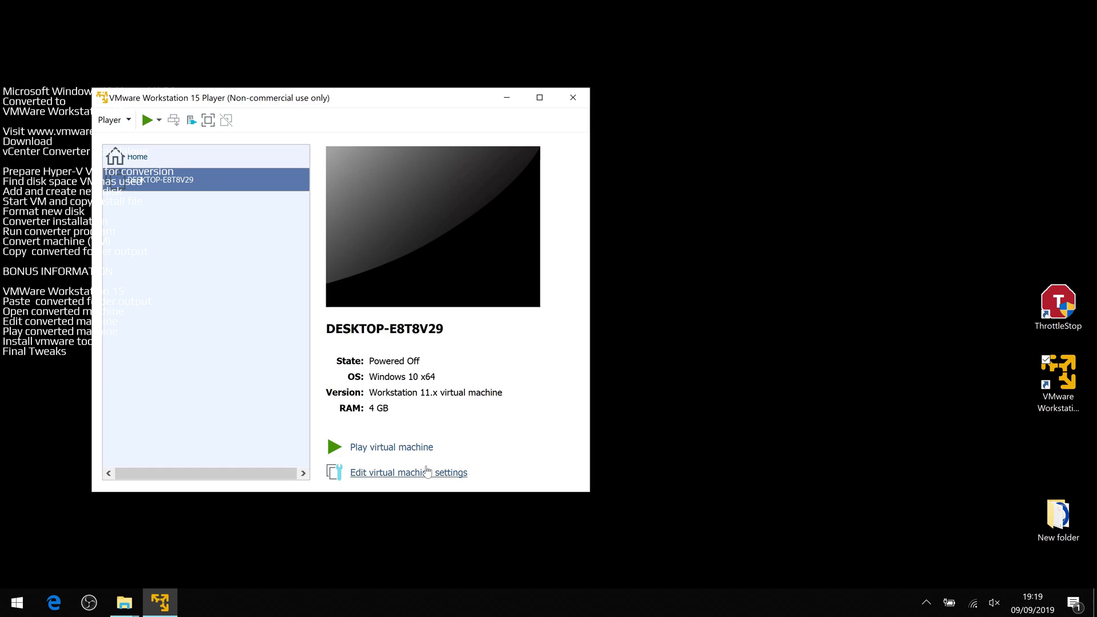
# Step: Specify the virtual machine's monitor settings manually with a maximum resolution of 3840 x 2160, and set graphics memory to 2 GB
pyautogui.hotkey('ctrl', 'd')
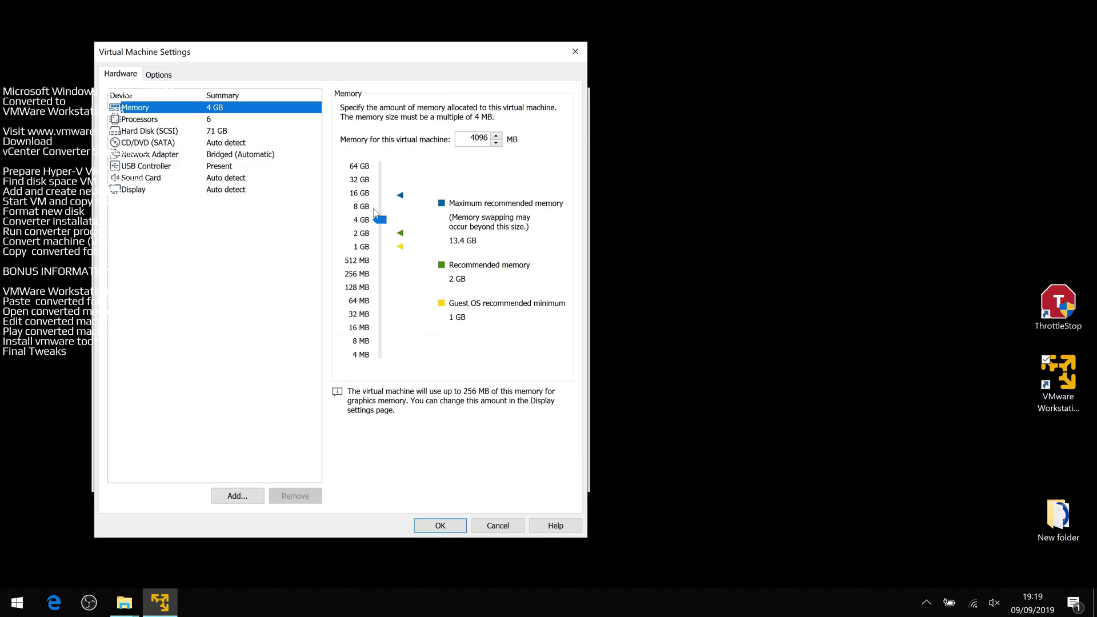
pyautogui.click(162, 193)
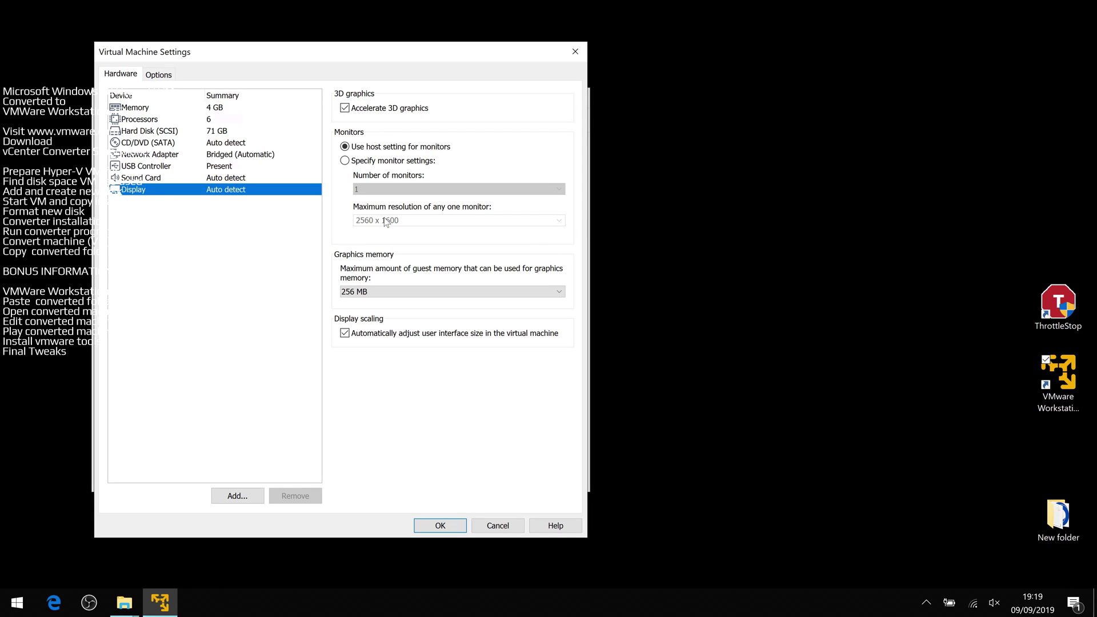
pyautogui.click(377, 162)
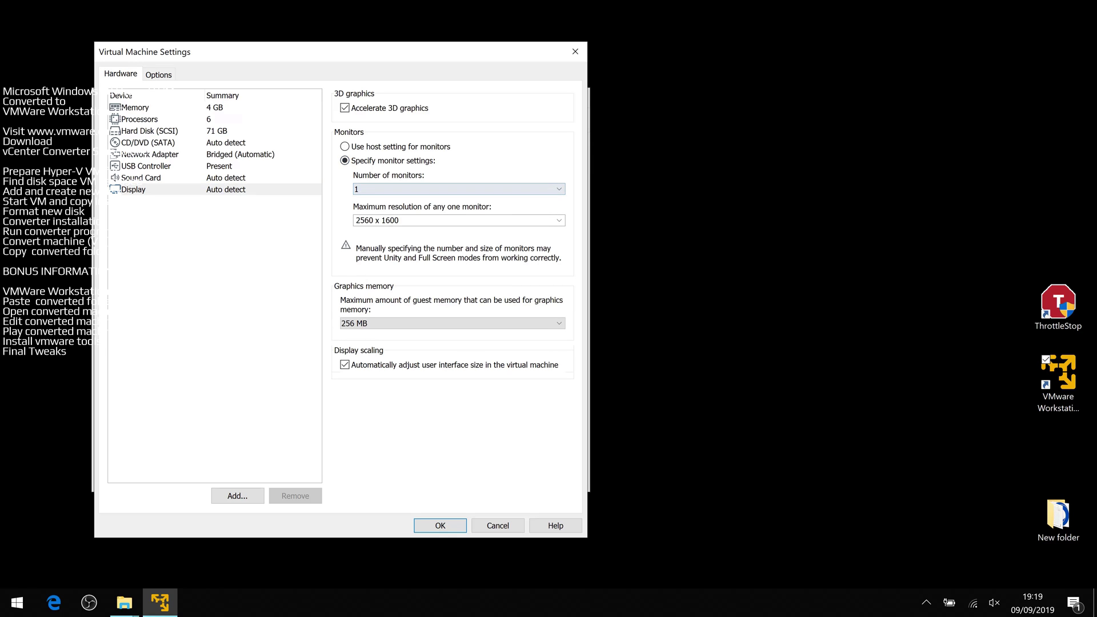
pyautogui.press('Tab')
pyautogui.click(559, 221)
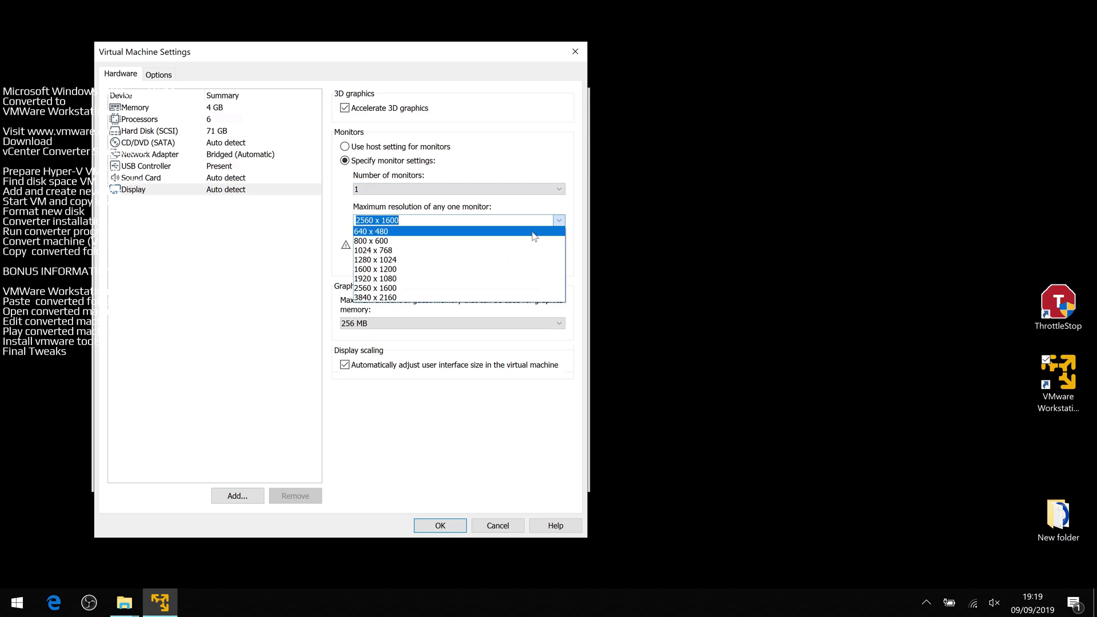
pyautogui.click(403, 298)
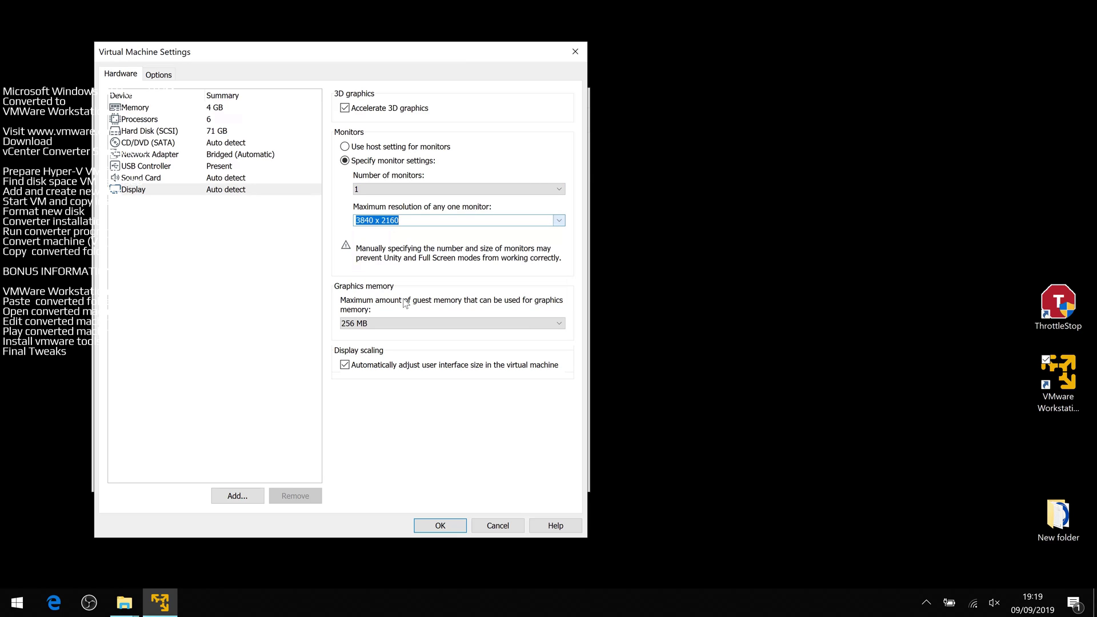
pyautogui.click(373, 323)
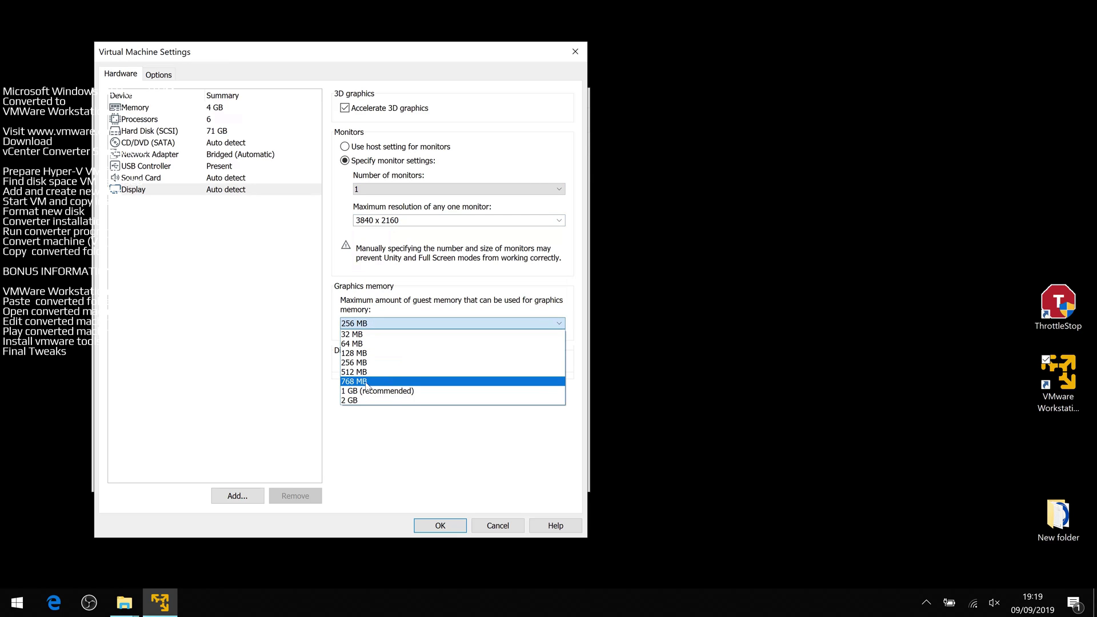
pyautogui.click(365, 400)
pyautogui.click(206, 111)
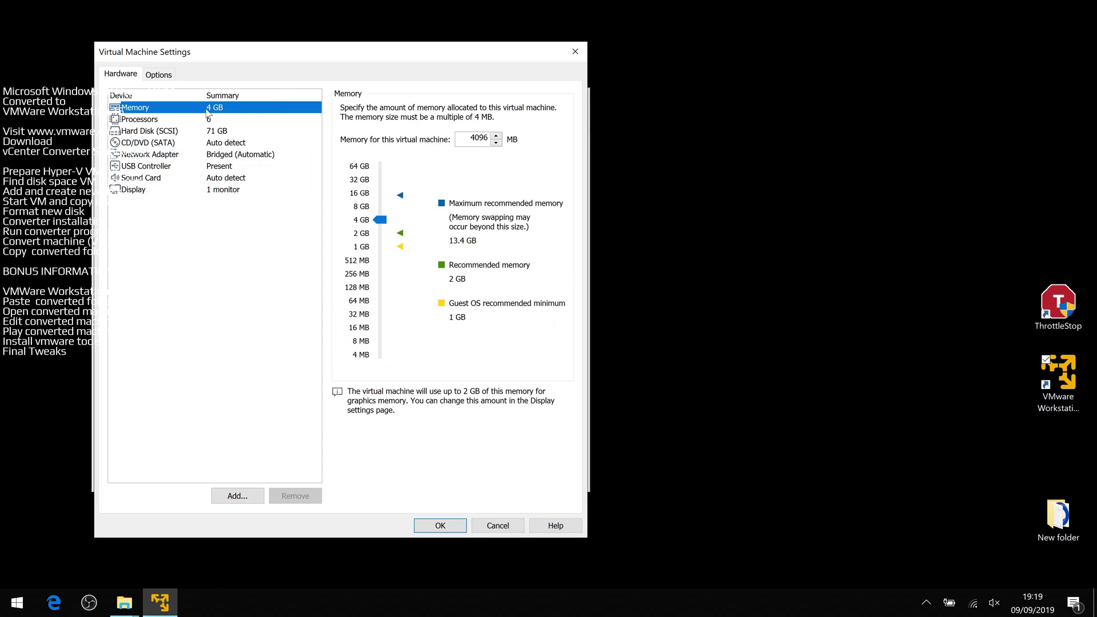
# Step: Make the virtual machine enter full screen mode after powering on and save its settings
pyautogui.click(161, 75)
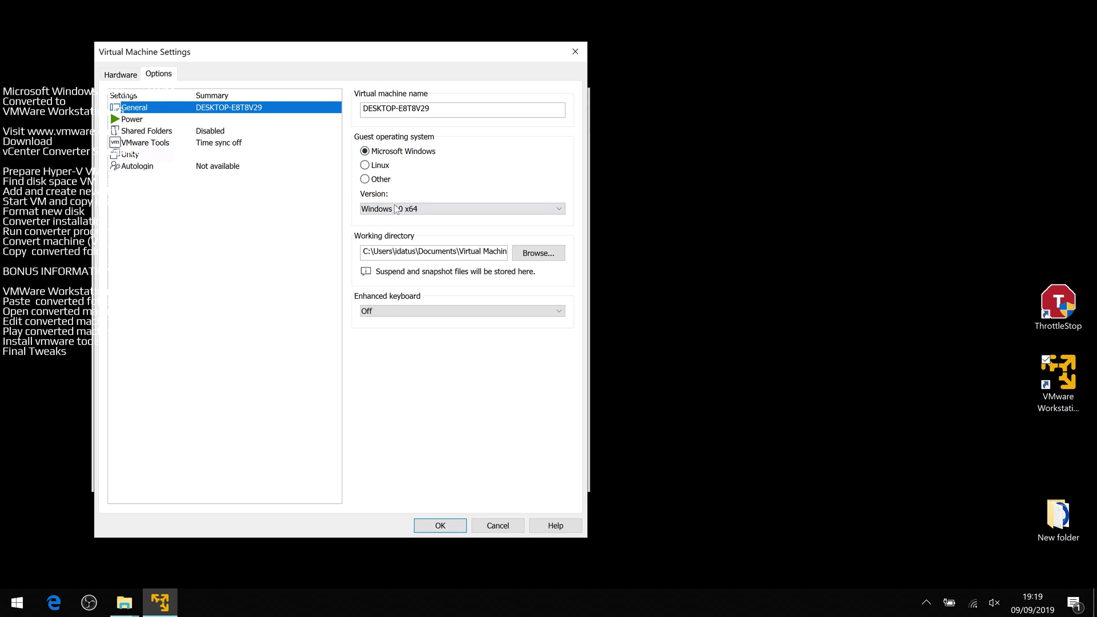
pyautogui.click(137, 120)
pyautogui.click(417, 111)
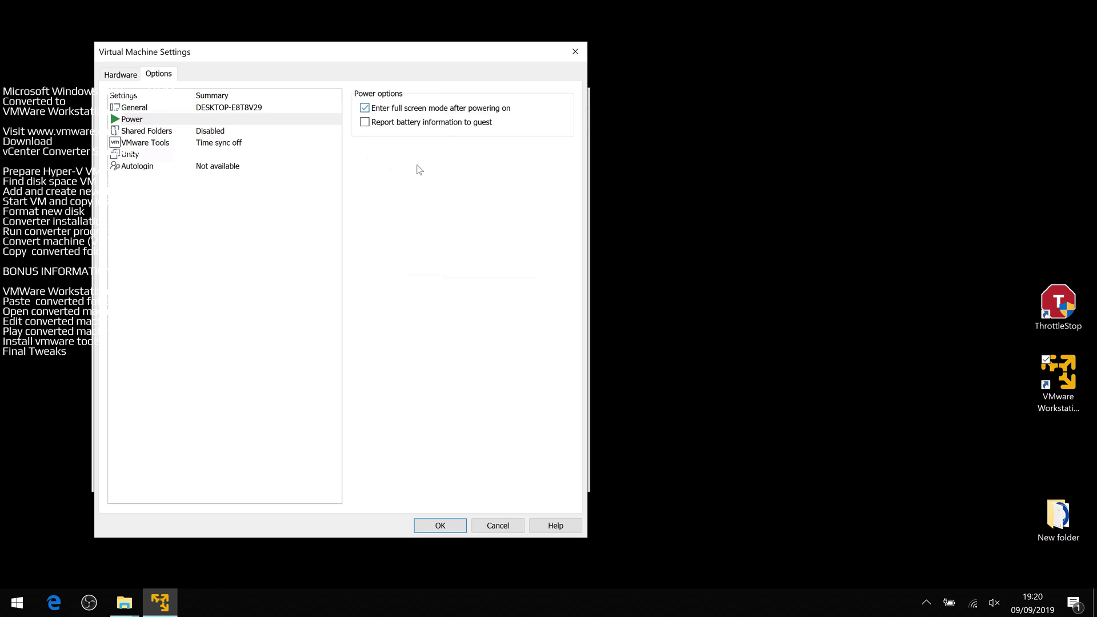
pyautogui.click(448, 527)
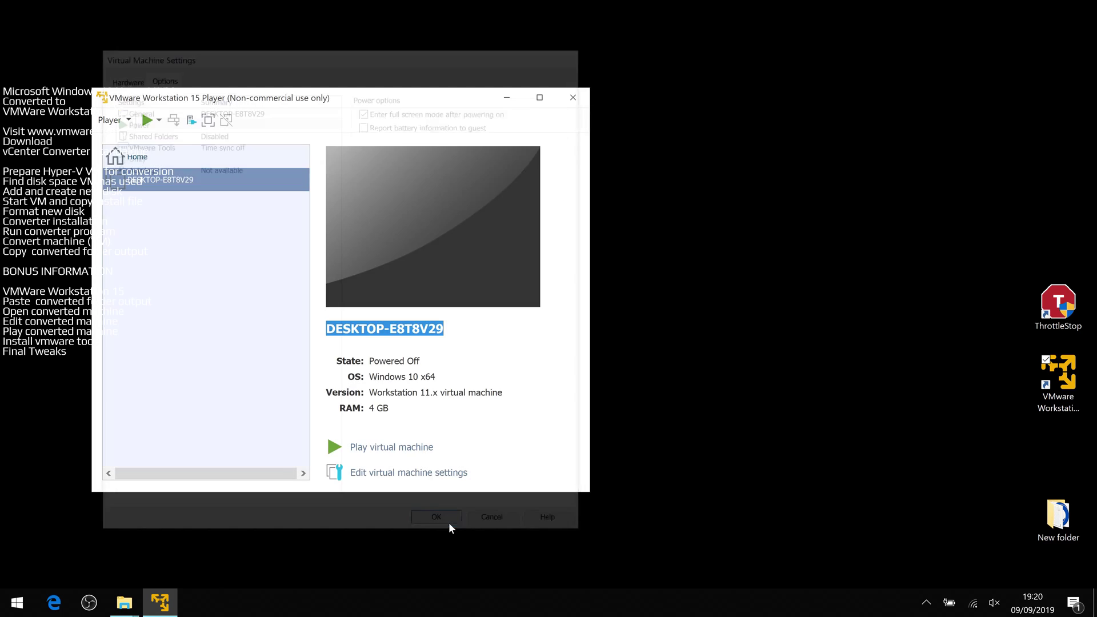
# Step: Start the virtual machine and sign in to Windows with the account password
pyautogui.click(394, 452)
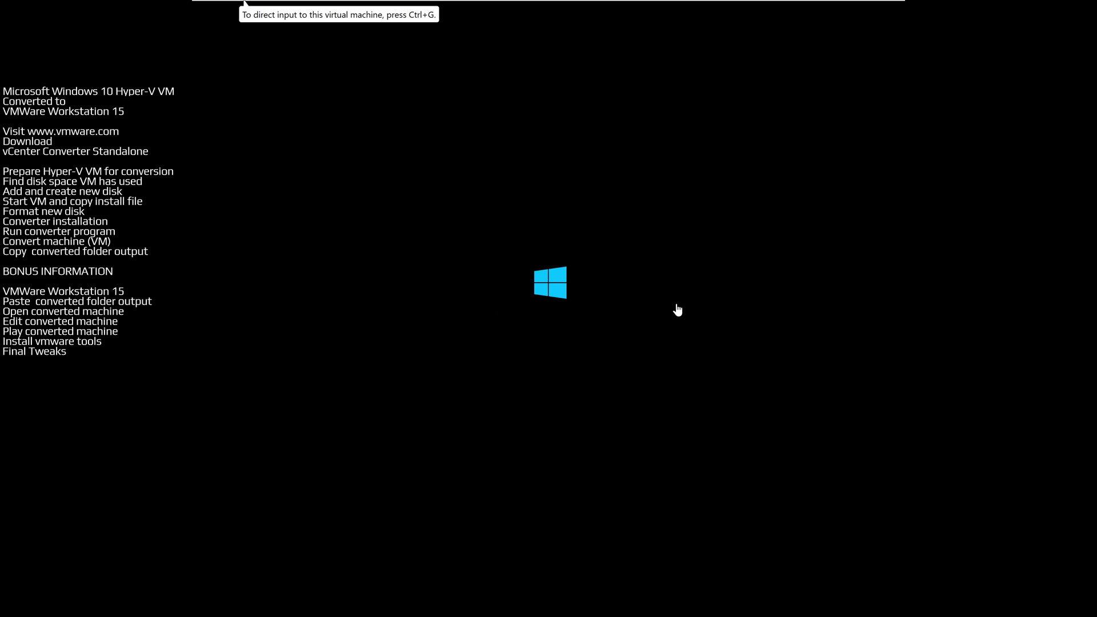
pyautogui.click(581, 298)
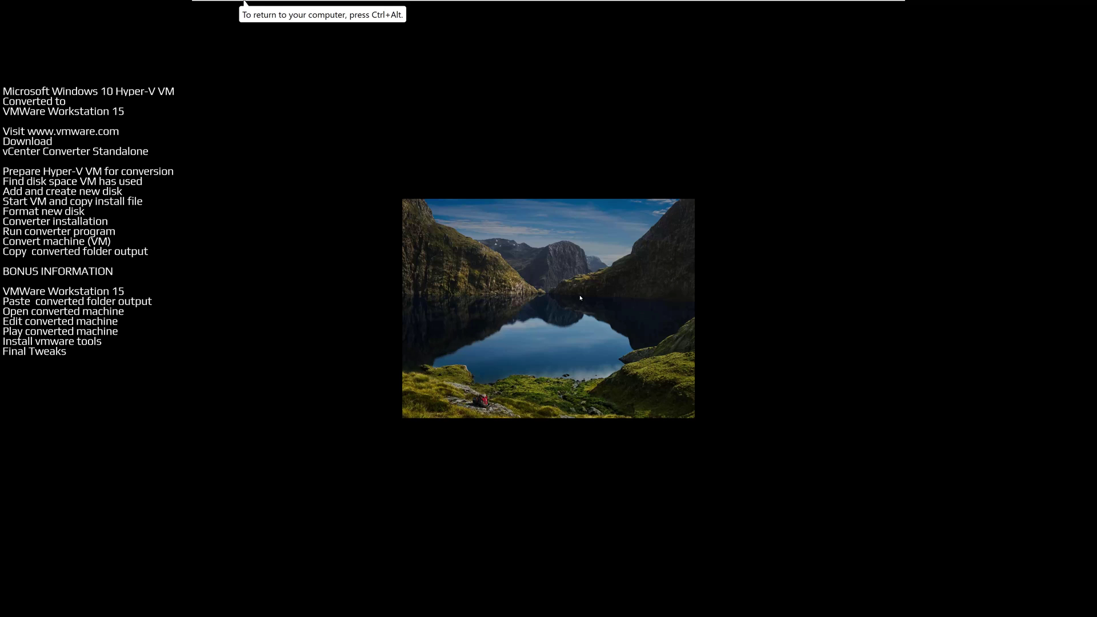
pyautogui.click(580, 297)
pyautogui.write('u')
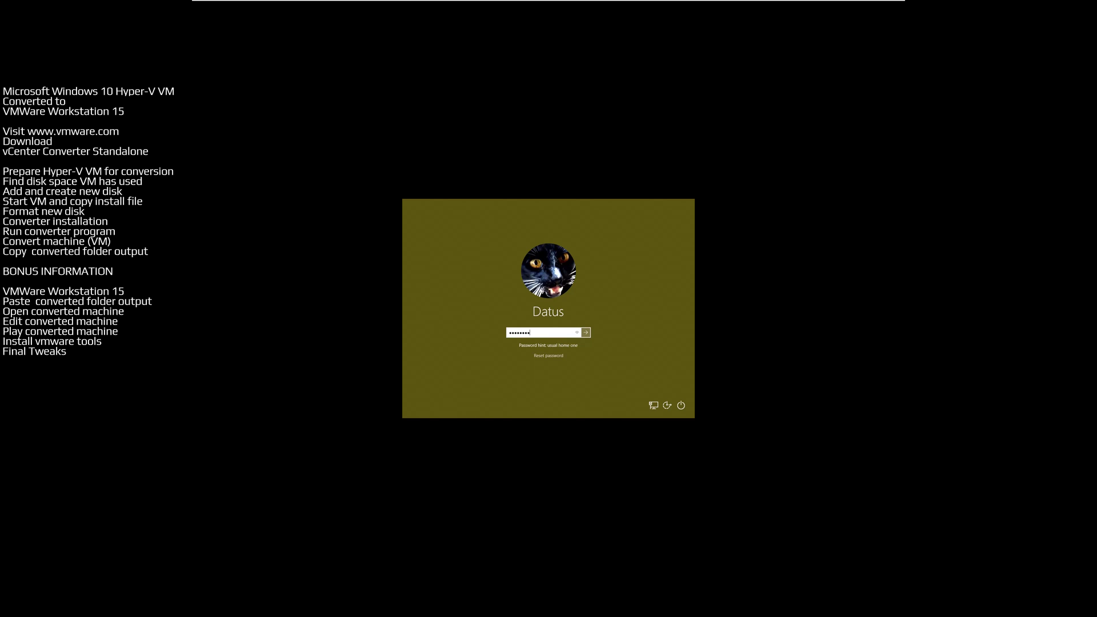
pyautogui.press('Return')
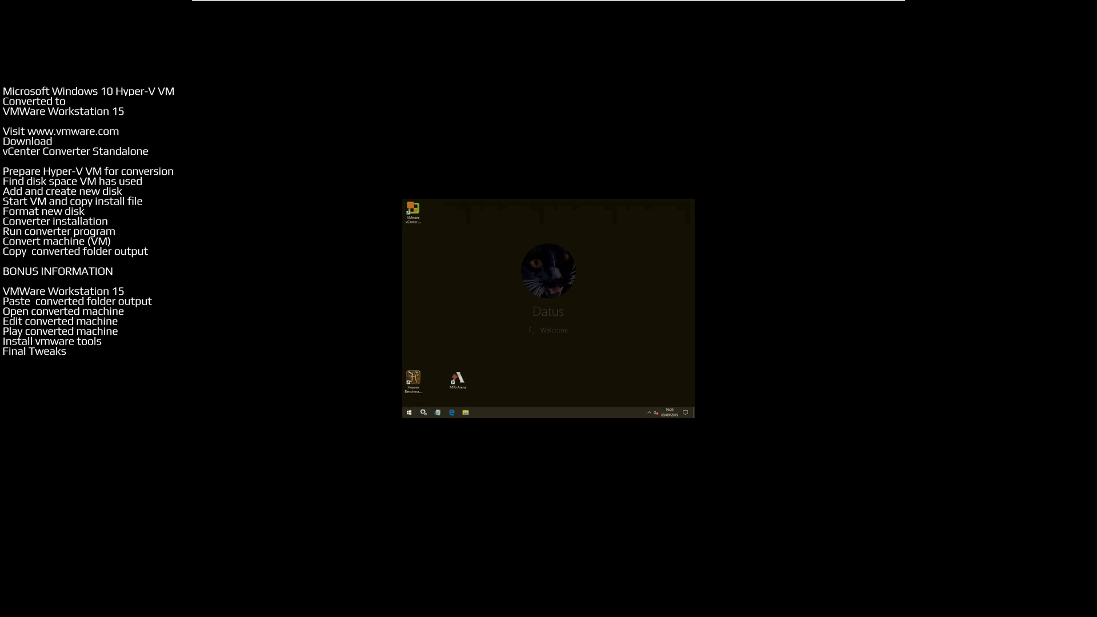
# Step: Open the guest's display settings, set the display resolution to 3840 × 2400 and keep the change
pyautogui.rightClick(565, 338)
pyautogui.click(583, 386)
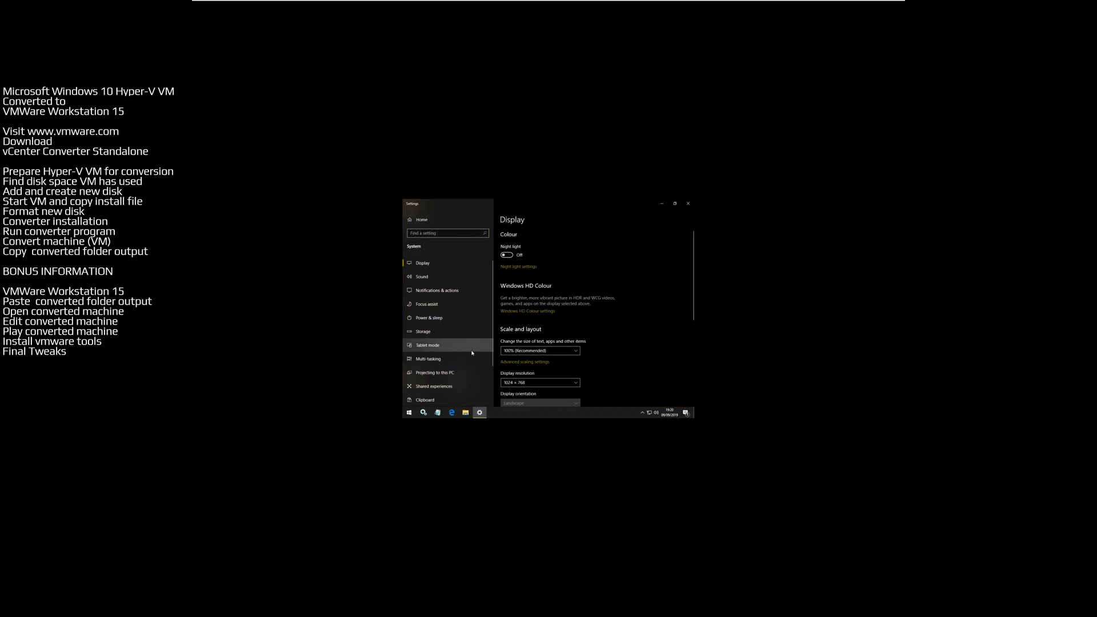
pyautogui.click(529, 382)
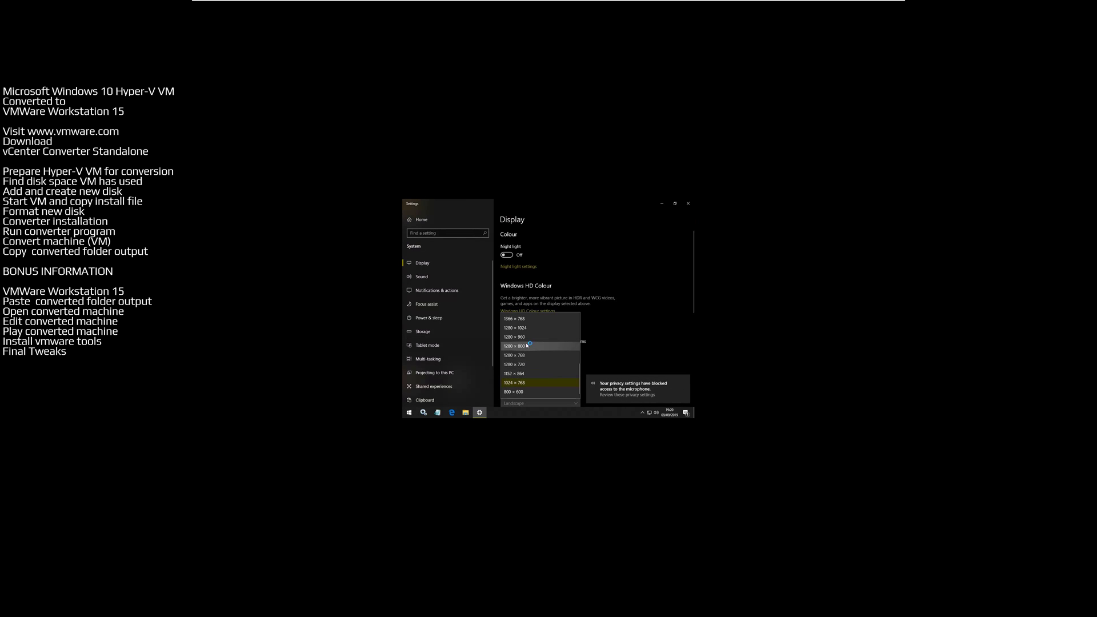
pyautogui.scroll(5, 526, 347)
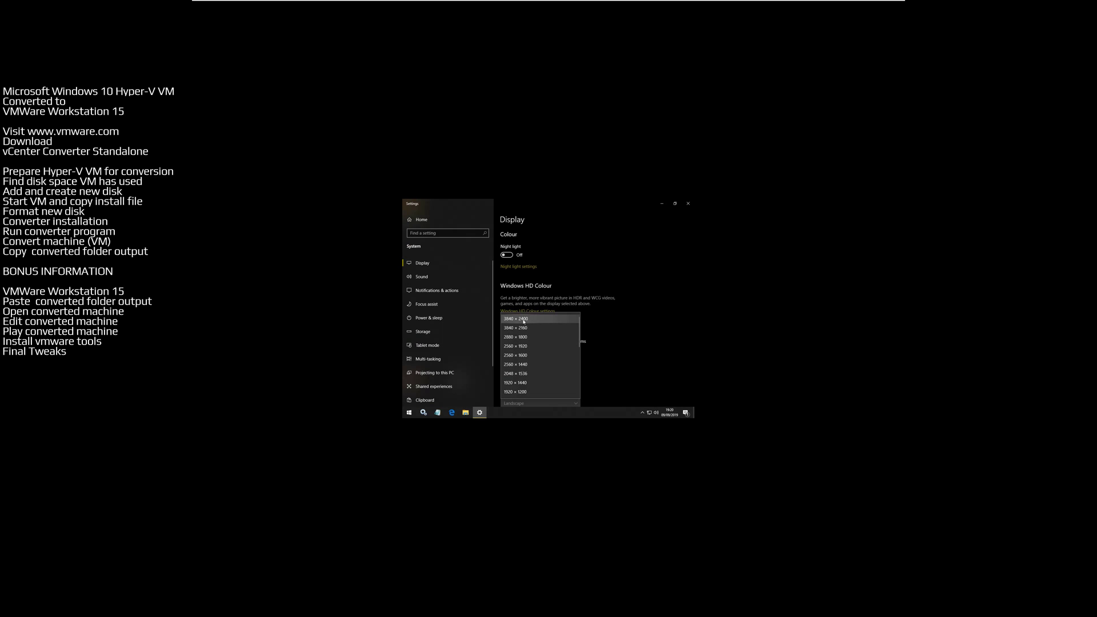
pyautogui.click(523, 319)
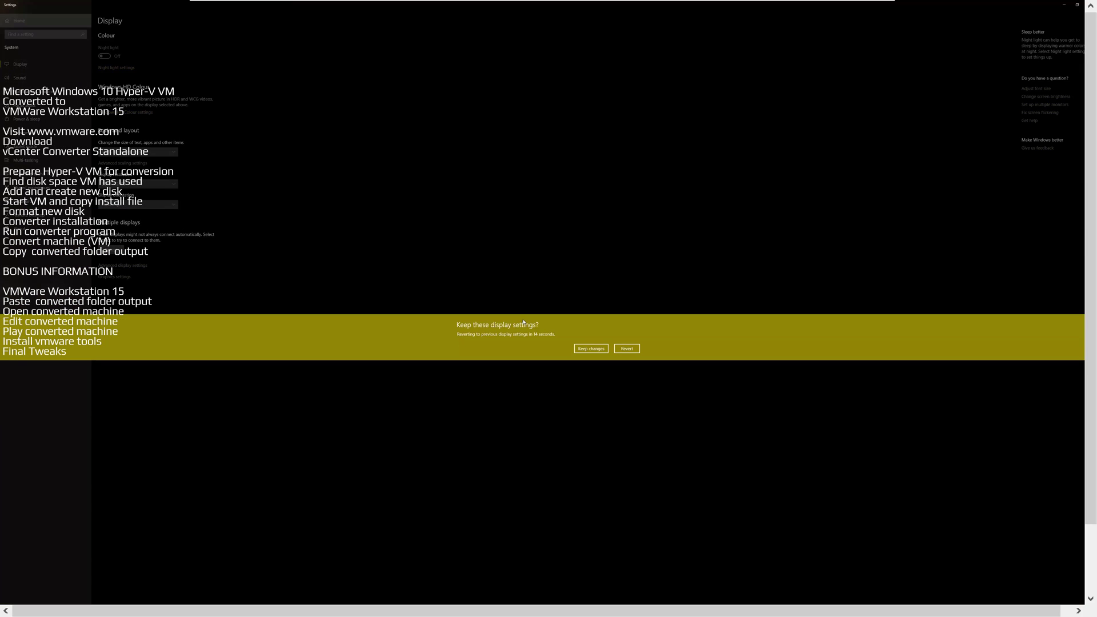
pyautogui.click(592, 348)
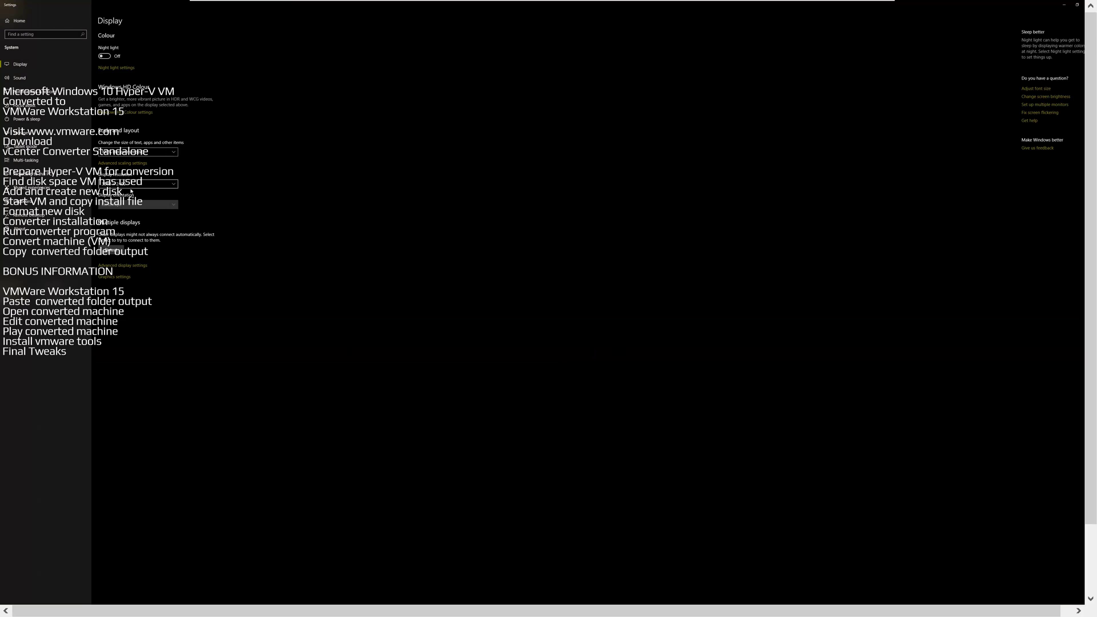
# Step: Scale text and apps to 200%, set the display resolution to 3840 × 2160 and keep the changes
pyautogui.click(144, 153)
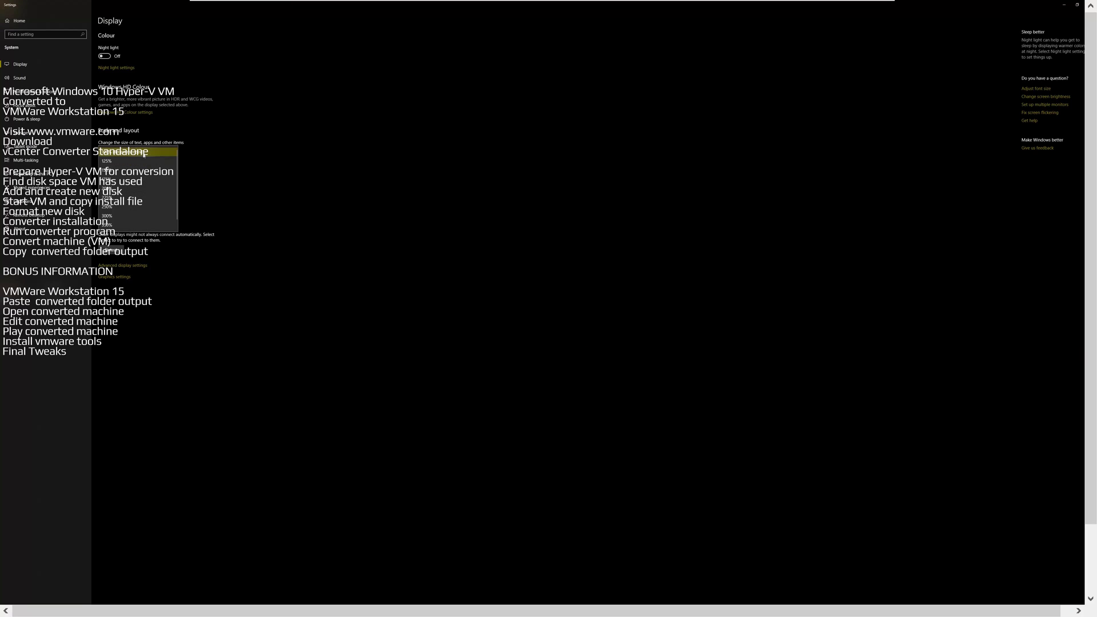
pyautogui.click(134, 192)
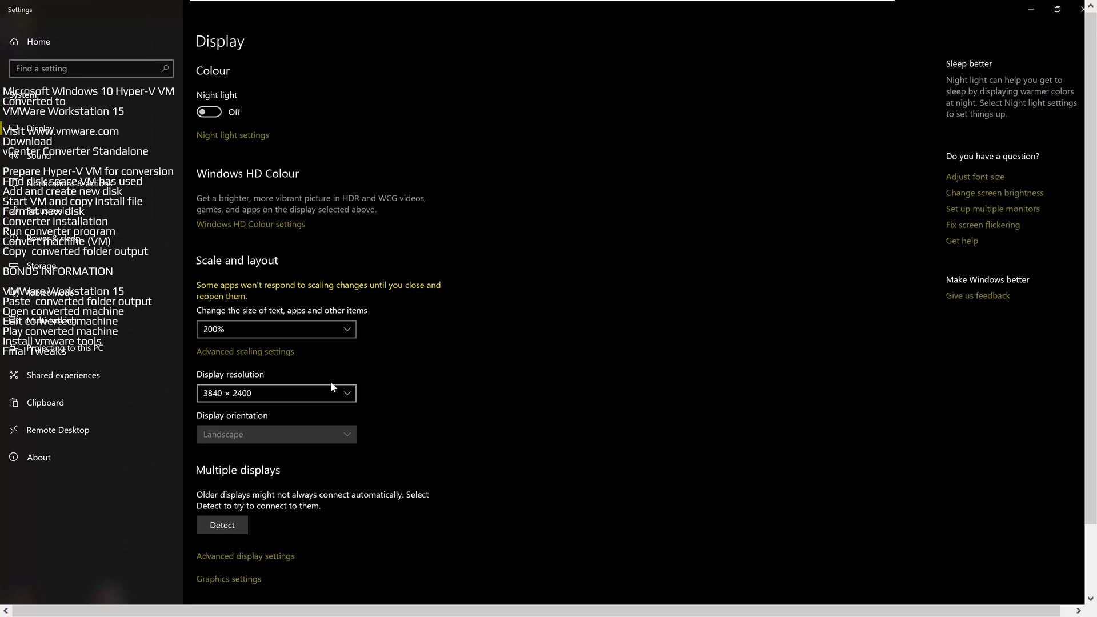
pyautogui.click(273, 394)
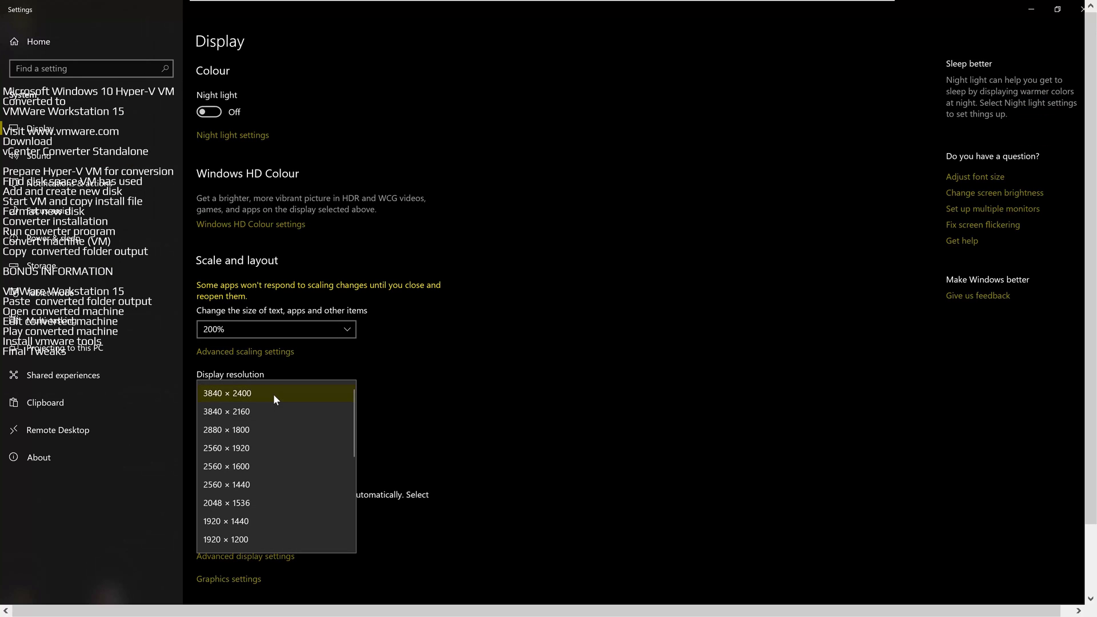
pyautogui.click(272, 409)
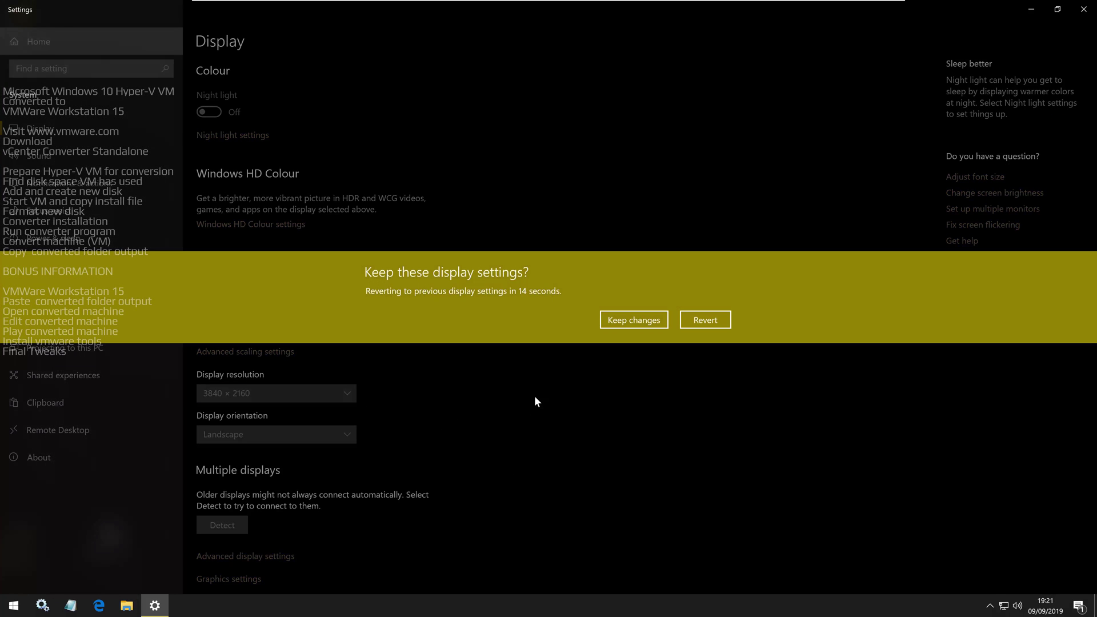
pyautogui.click(630, 322)
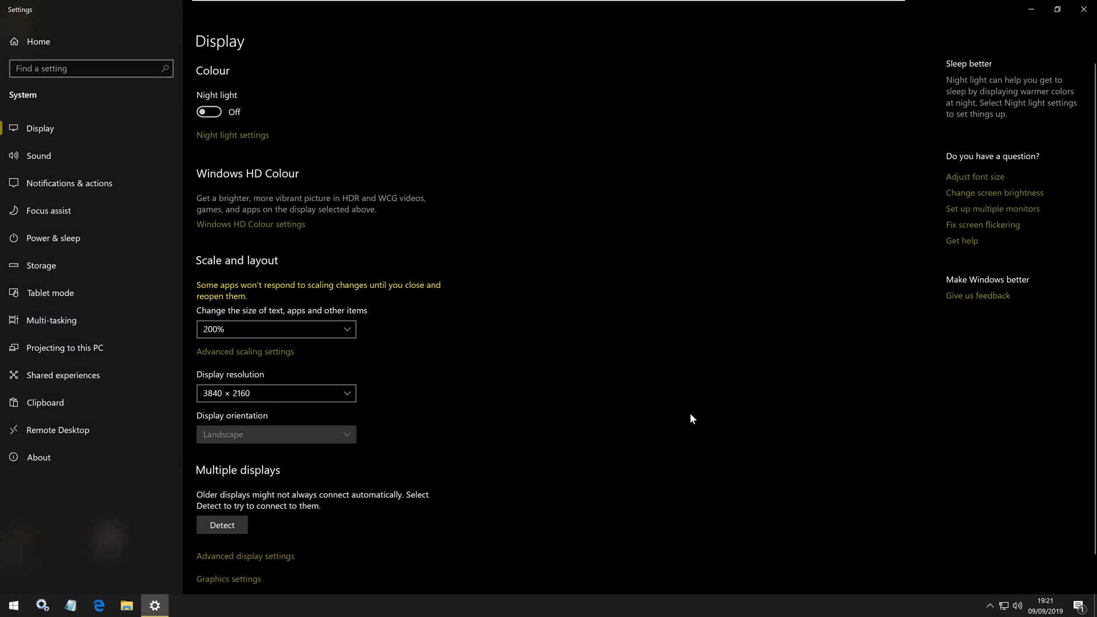
# Step: Shut down Windows inside the virtual machine
pyautogui.press('super')
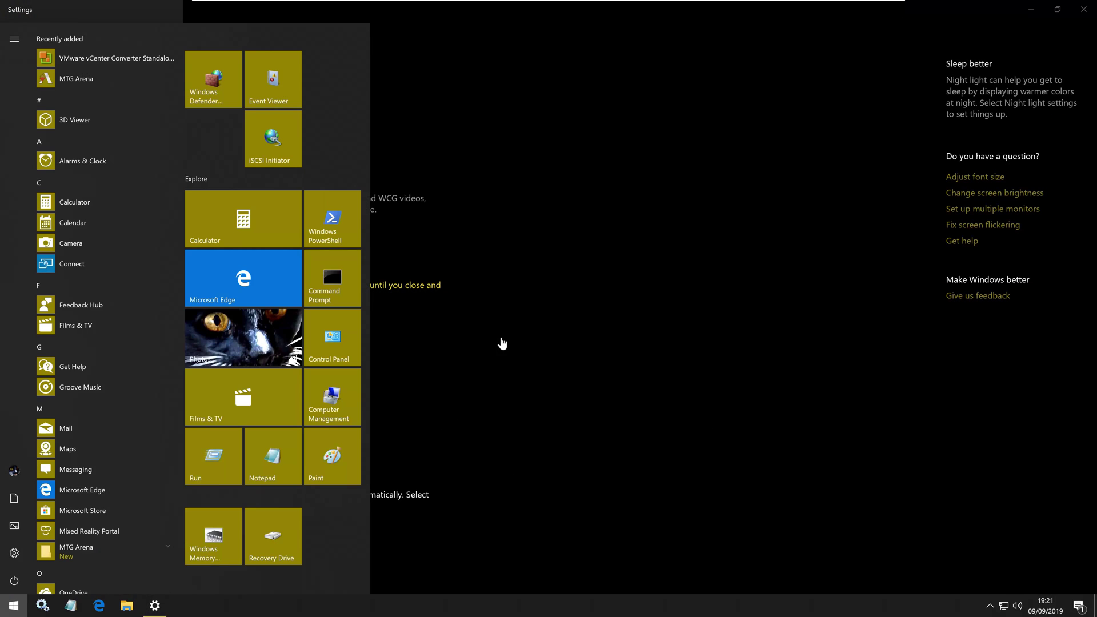
pyautogui.click(20, 575)
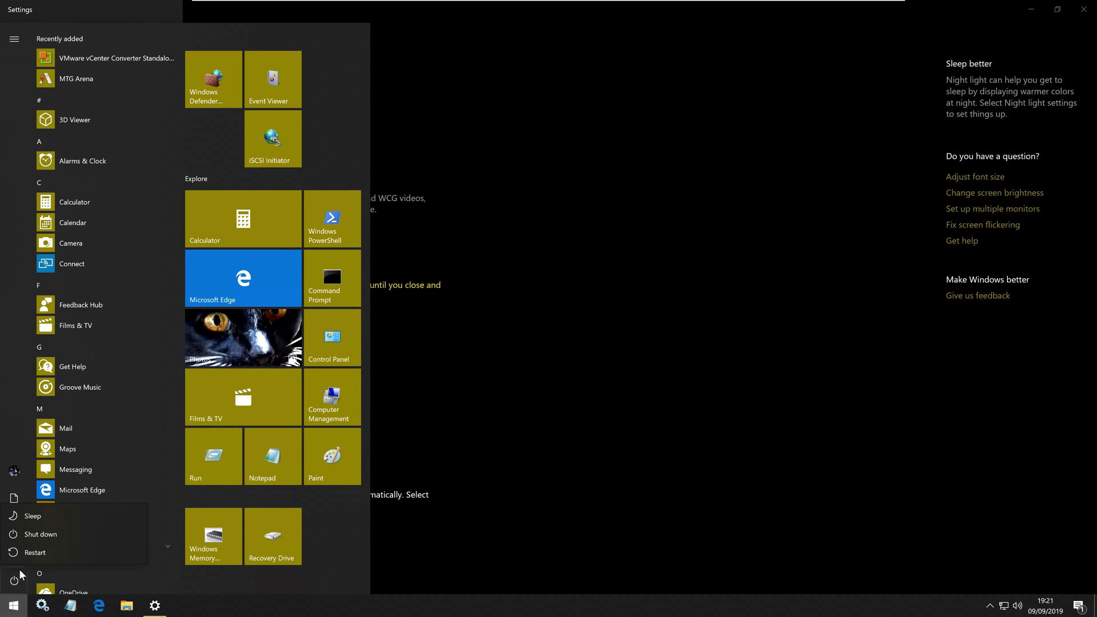
pyautogui.click(25, 534)
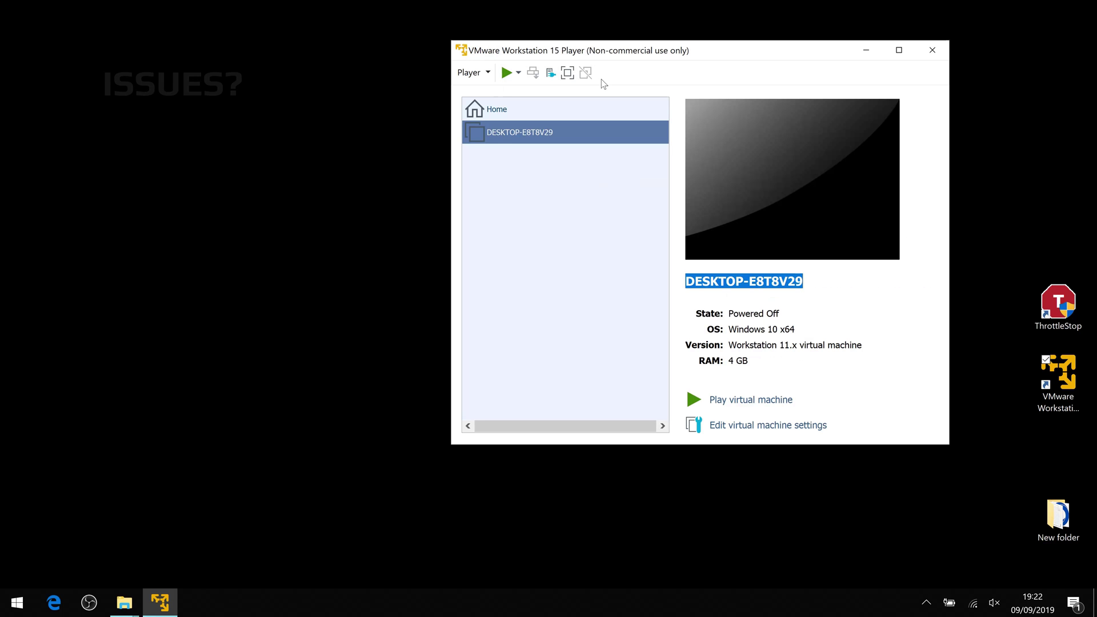